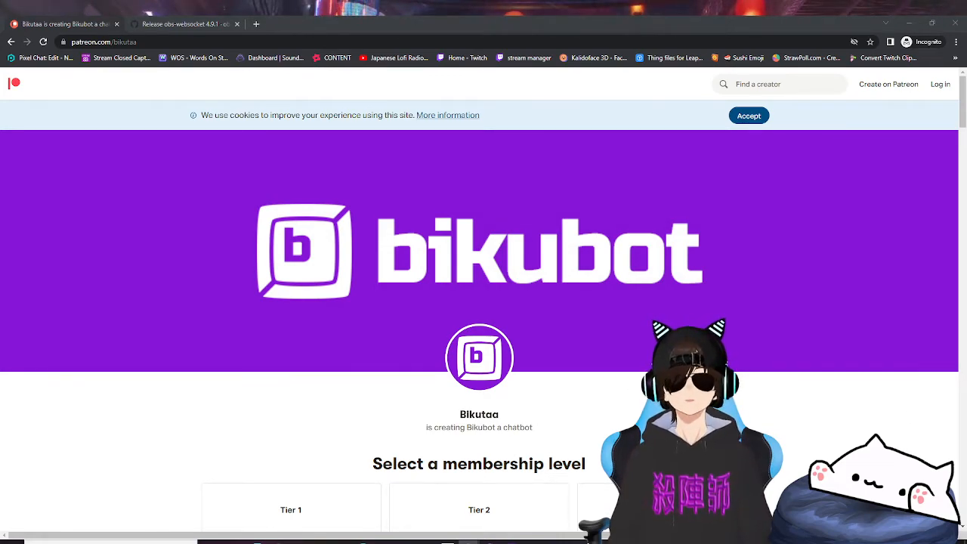
Review the Bikubot membership tiers on Patreon and the channel list of the Bikubot Discord server
scroll(769, 371, "down", 2)
scroll(769, 371, "down", 1)
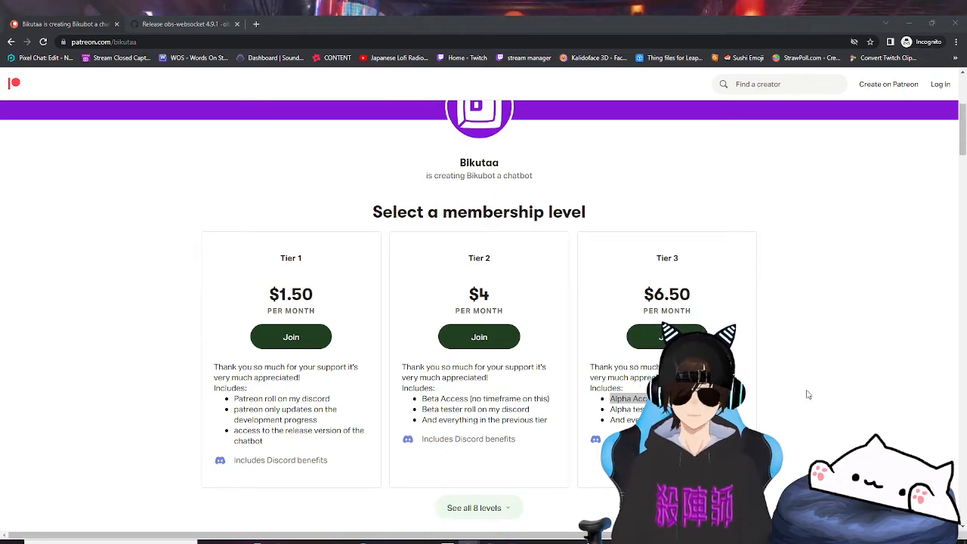
scroll(761, 341, "up", 4)
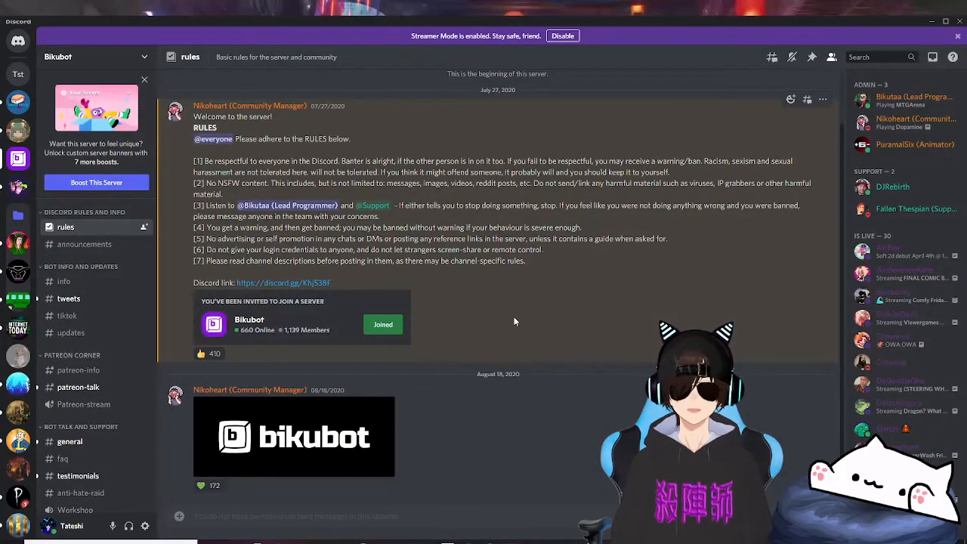
scroll(101, 338, "down", 8)
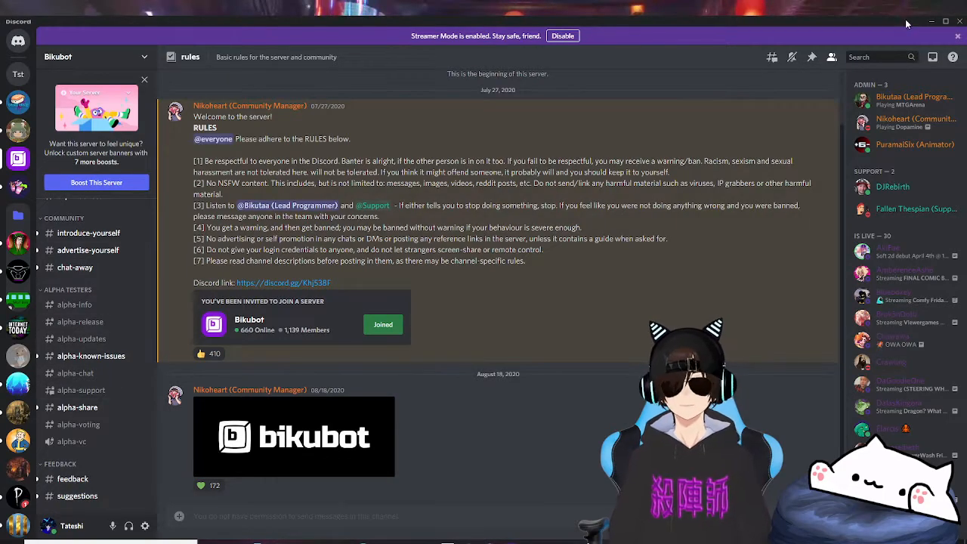
left_click(931, 22)
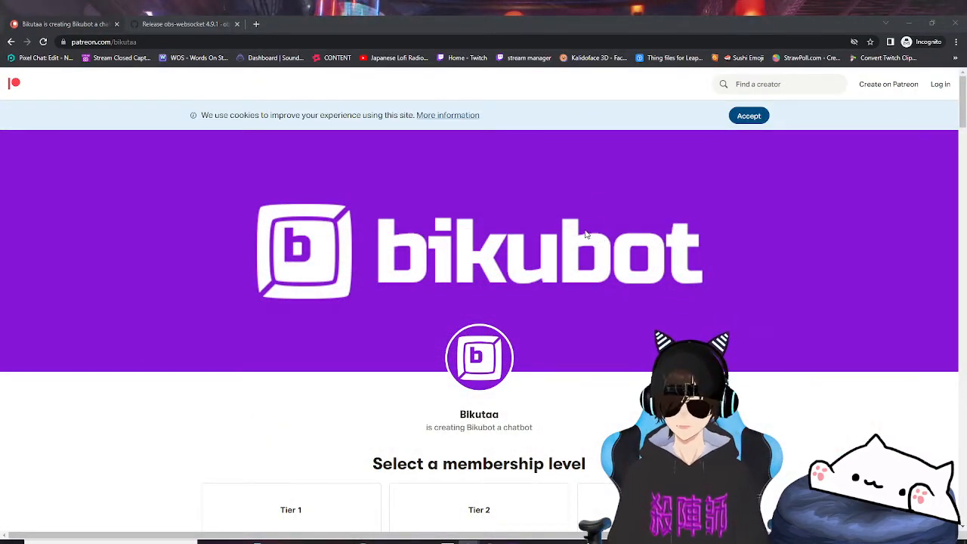
Open the obs-websocket 4.9.1 GitHub release from its OBS forum resource page and view the install instructions and download assets
left_click(187, 23)
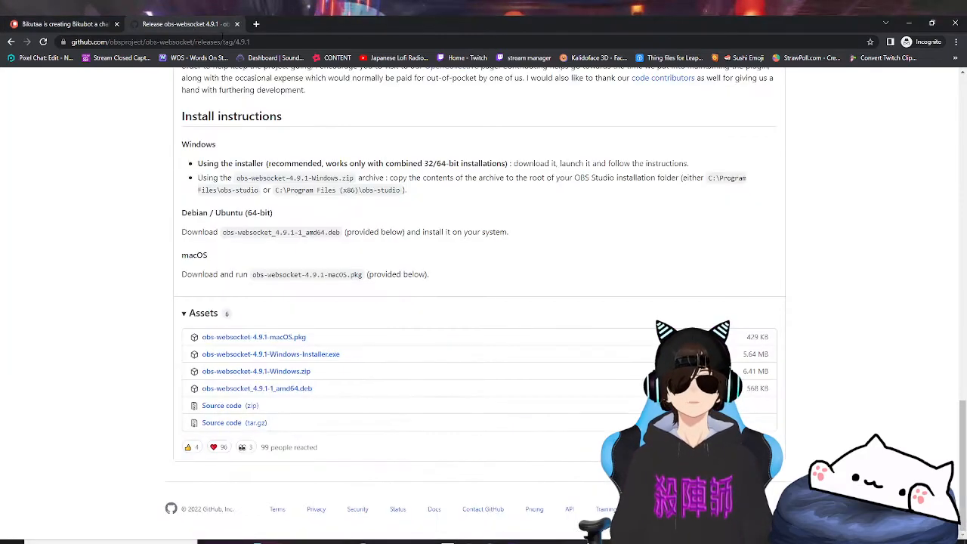
scroll(431, 280, "up", 4)
left_click(10, 42)
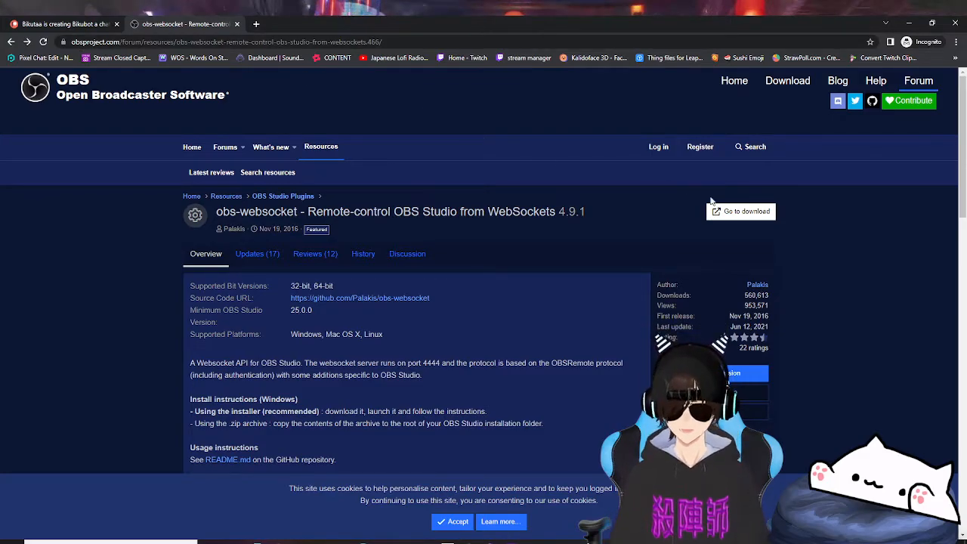
left_click(743, 217)
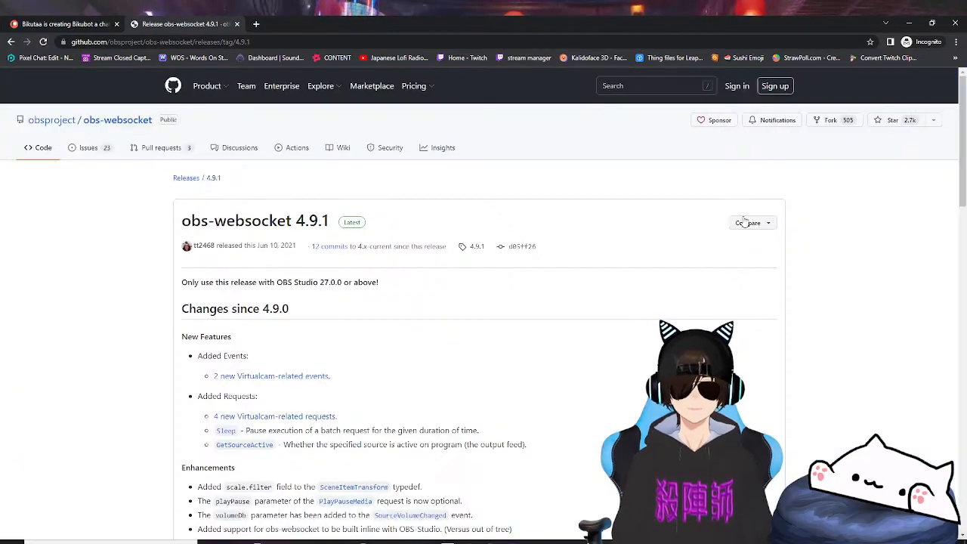
scroll(513, 373, "down", 12)
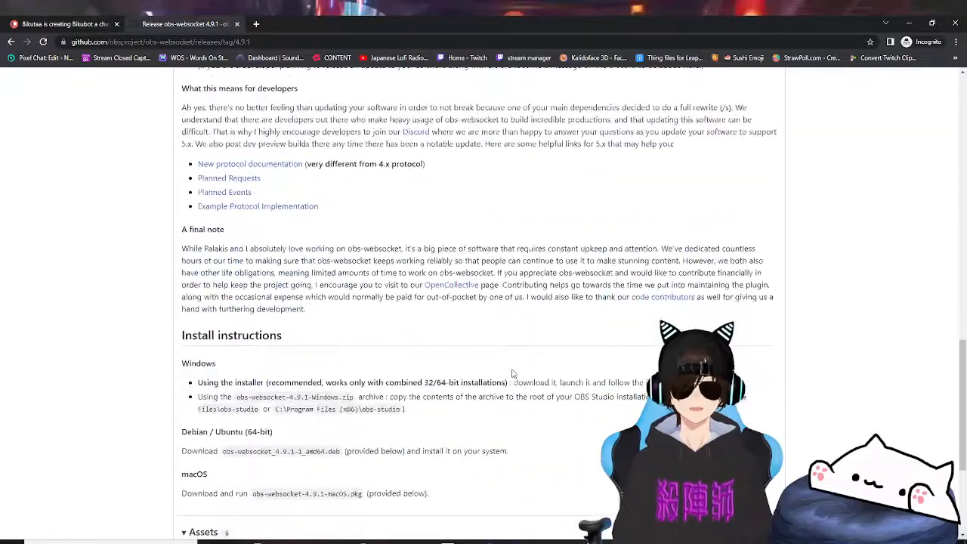
scroll(512, 373, "down", 3)
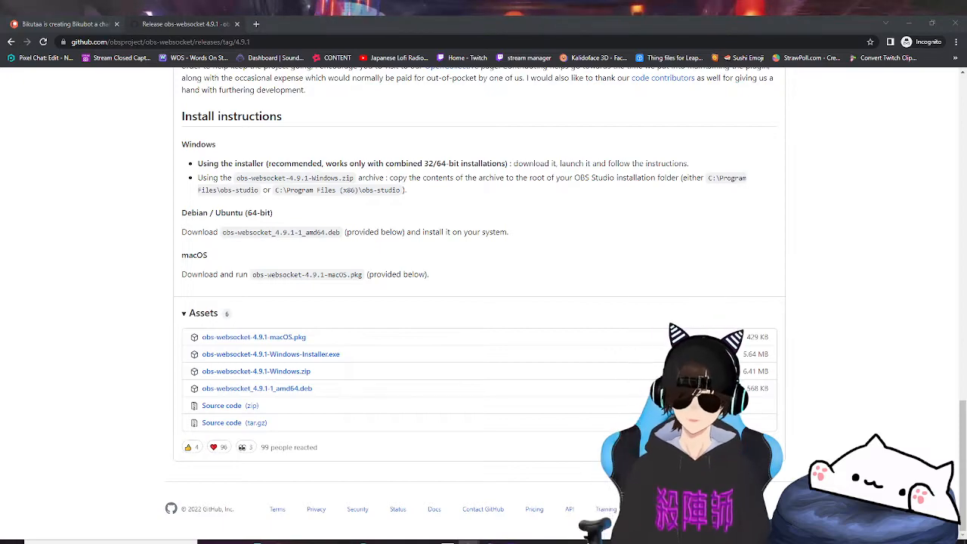
Switch to the portable OBS 27.2.4 window and check the WebSockets server settings, leaving them without saving
mouse_move(449, 539)
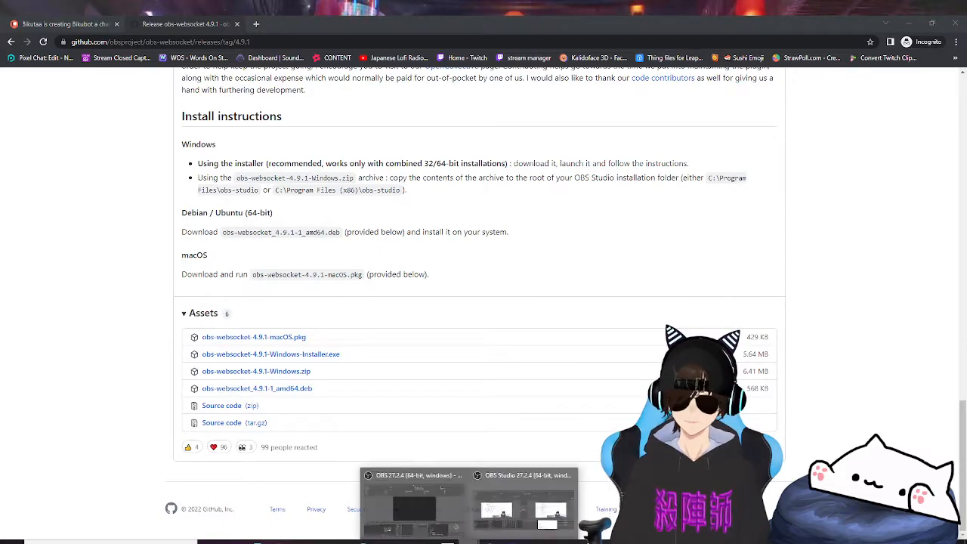
left_click(447, 522)
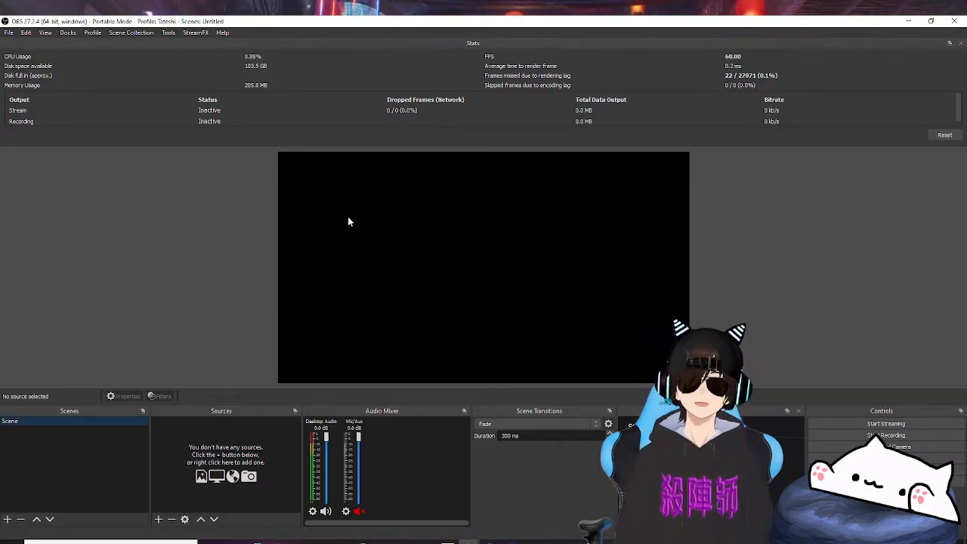
left_click(166, 35)
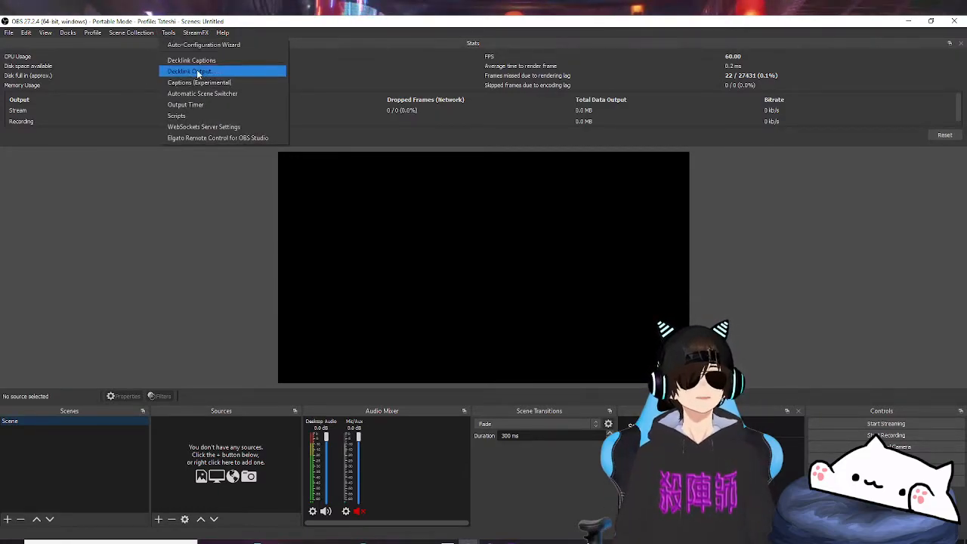
left_click(246, 127)
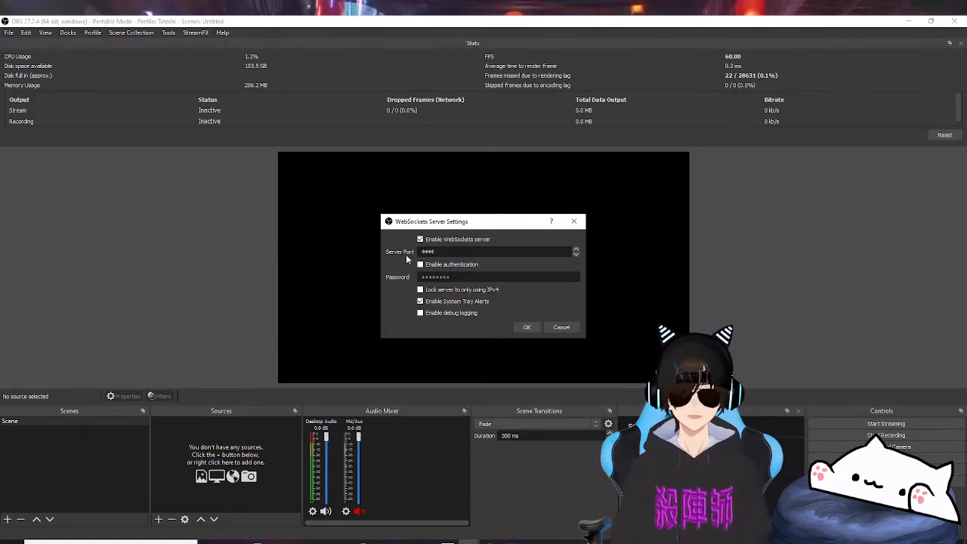
left_click(571, 330)
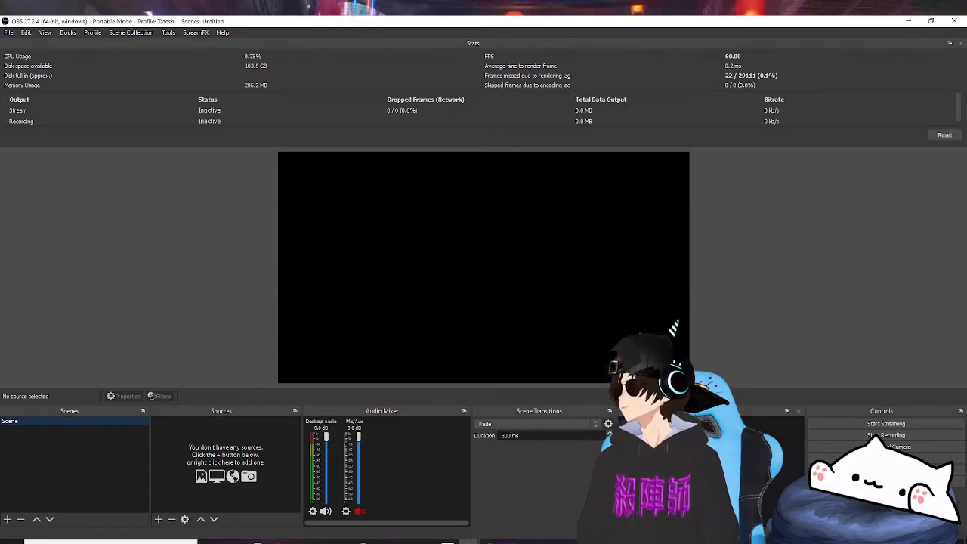
Switch to Bikubot and review its Accounts, Hotkeys and Modules settings pages
mouse_move(511, 541)
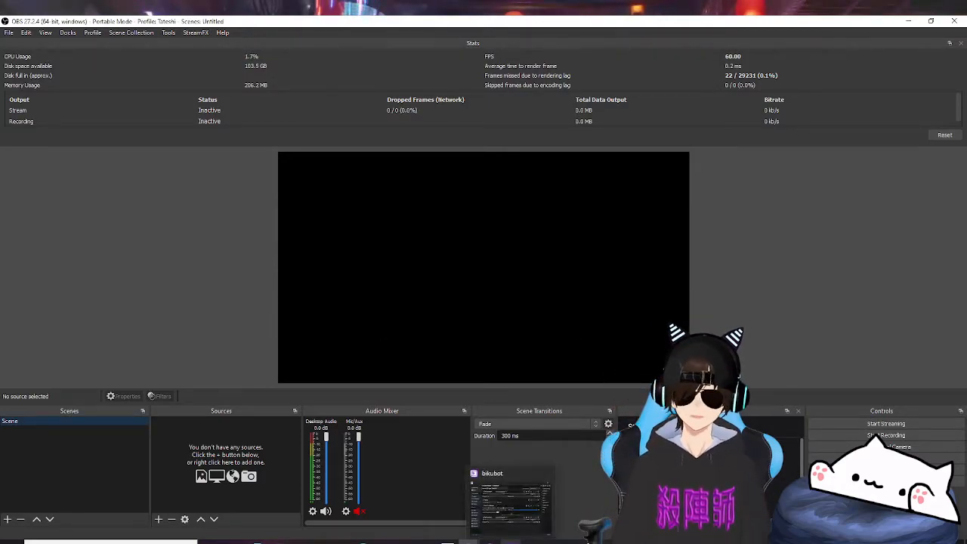
left_click(511, 502)
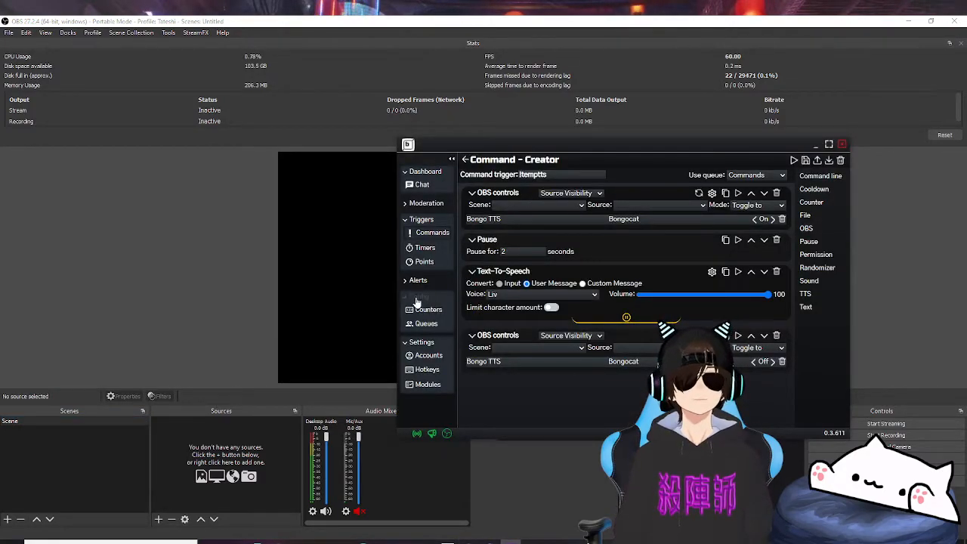
left_click(435, 362)
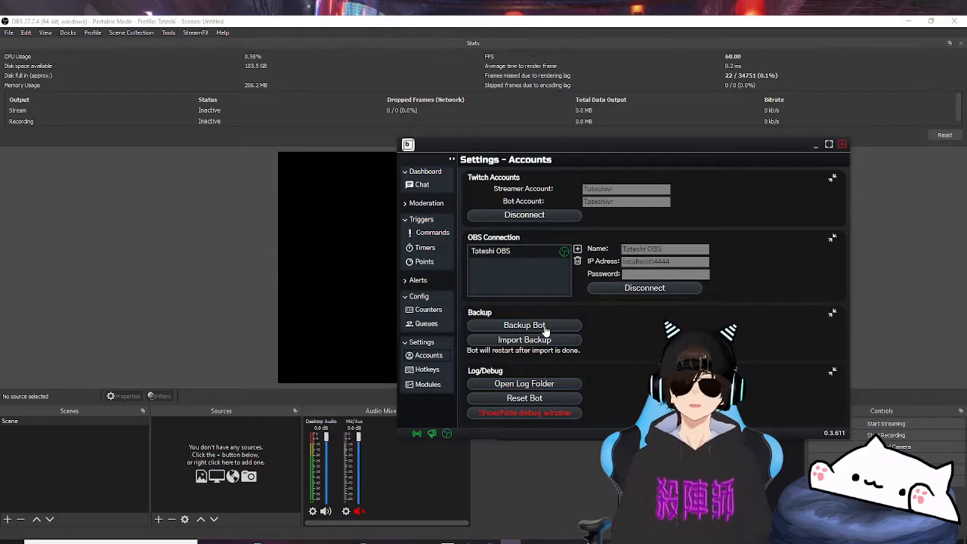
left_click(426, 370)
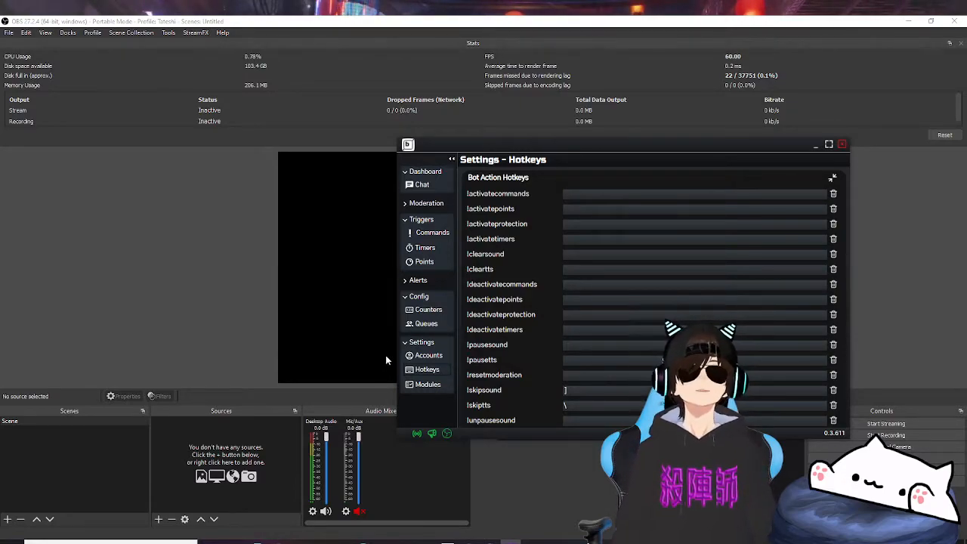
left_click(428, 385)
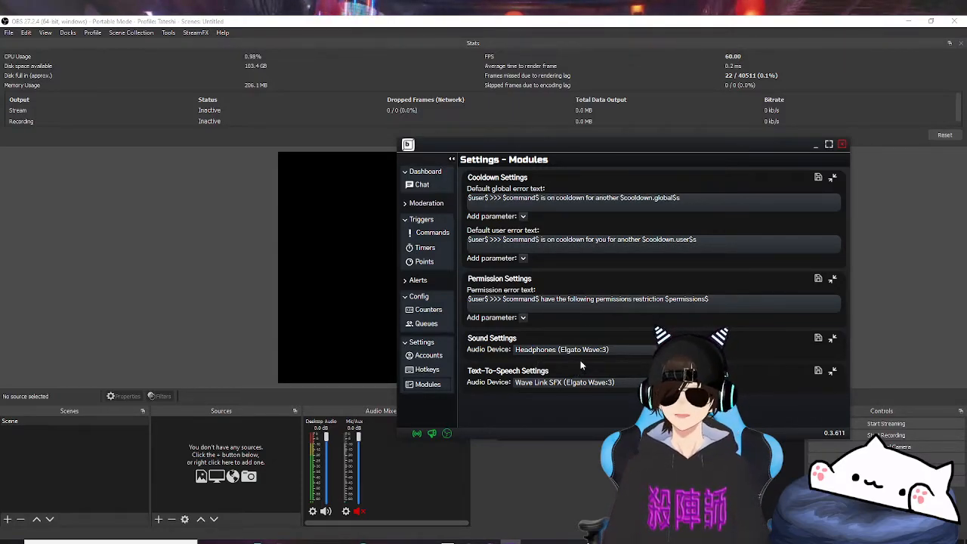
Switch to Wave Link, inspect the input channels through to SFX, and minimize the mixer
left_click(387, 541)
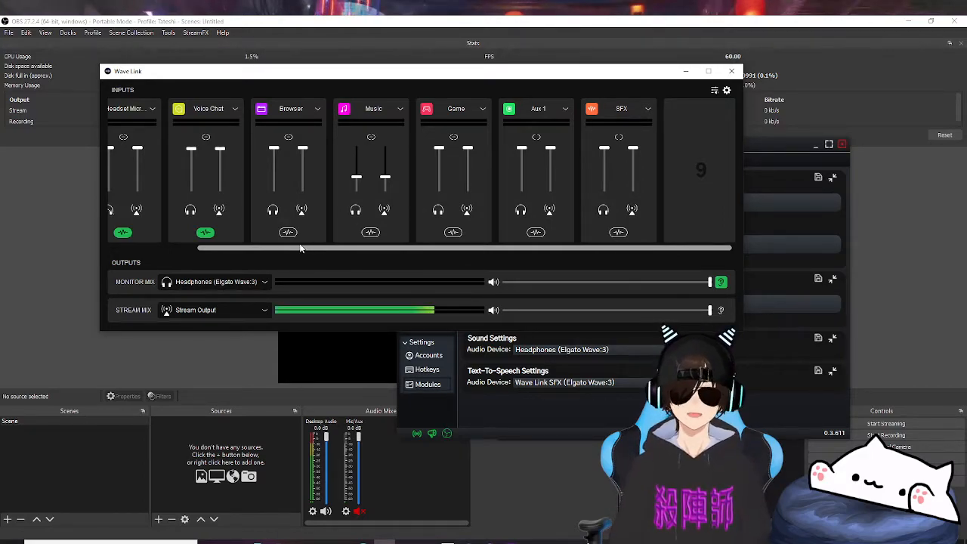
left_click_drag(301, 250, 193, 256)
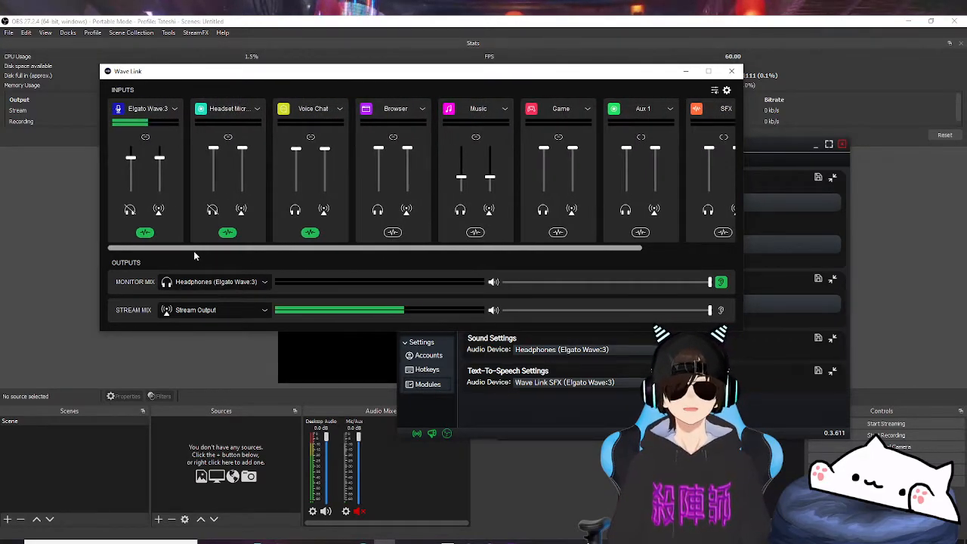
left_click_drag(193, 255, 318, 251)
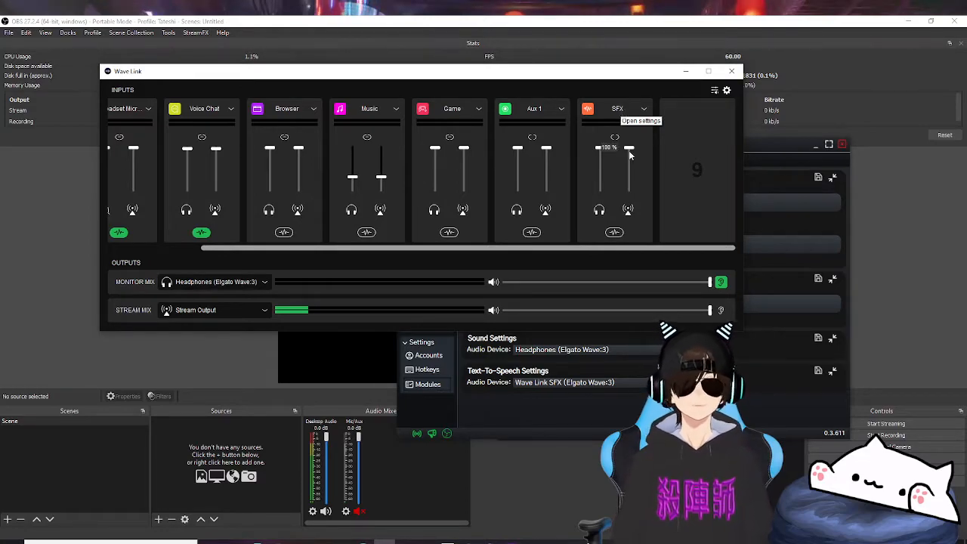
mouse_move(661, 114)
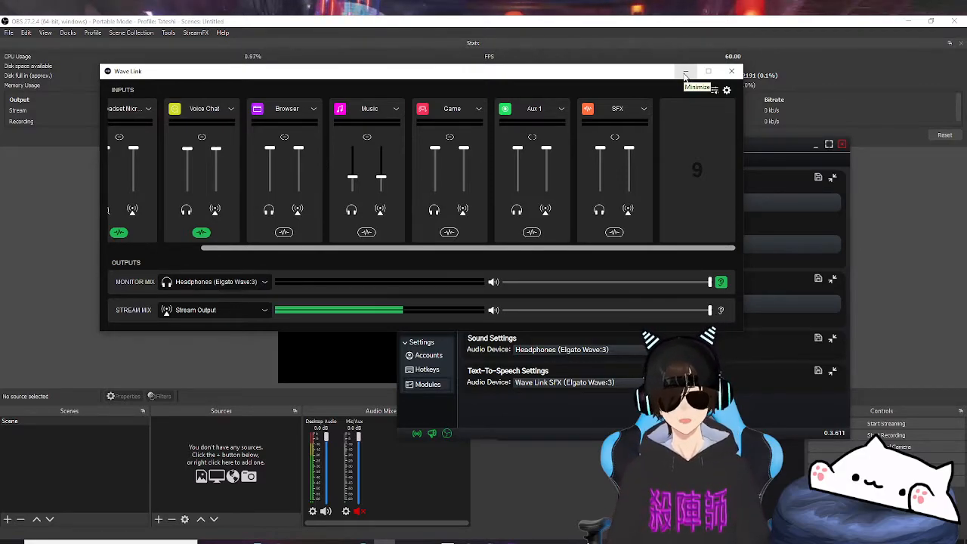
left_click(686, 74)
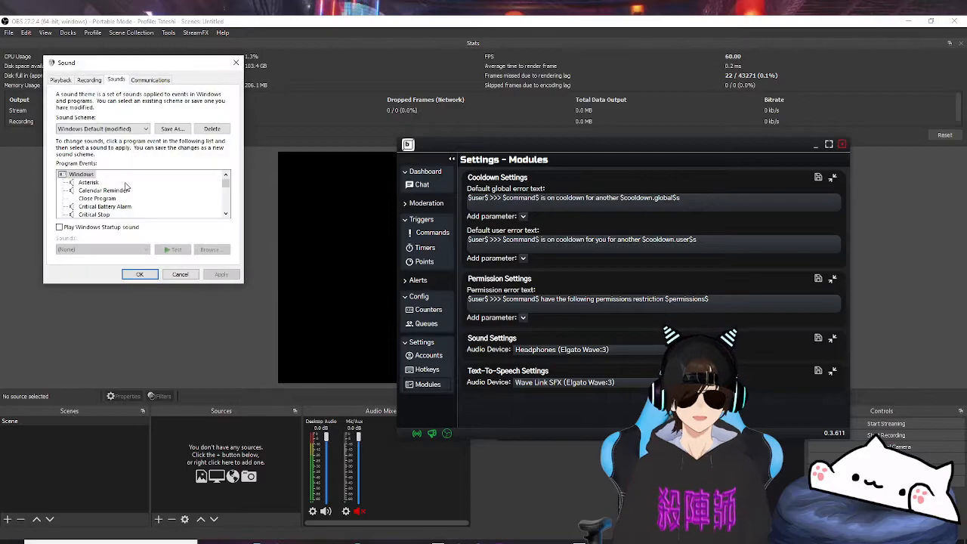
Look through the playback devices in the Windows Sound dialog and close it
left_click(62, 80)
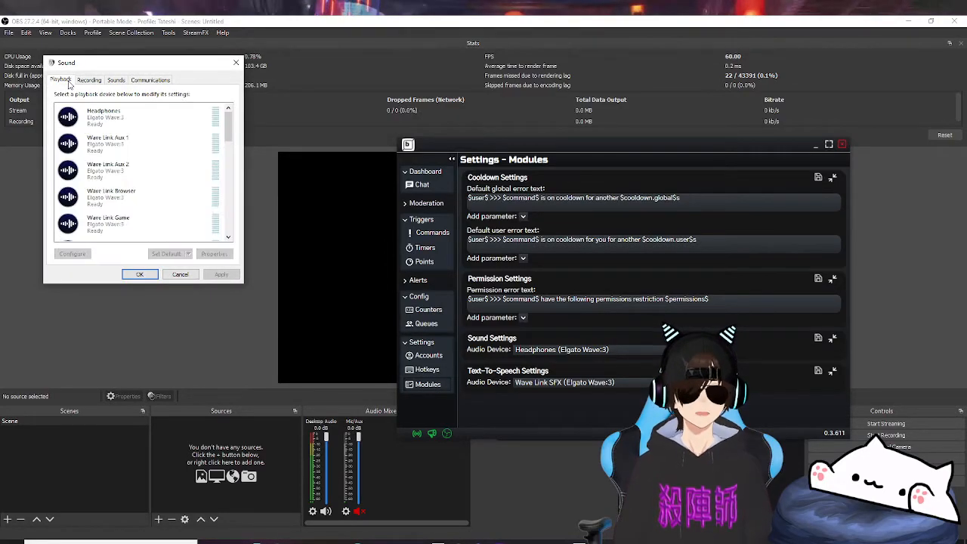
scroll(156, 156, "down", 2)
scroll(156, 157, "down", 1)
left_click_drag(233, 136, 234, 98)
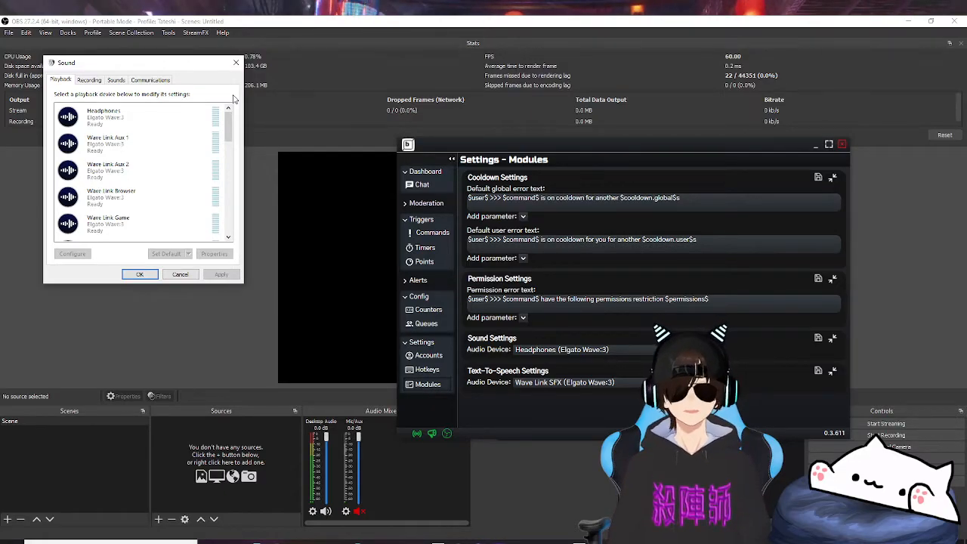
left_click(235, 64)
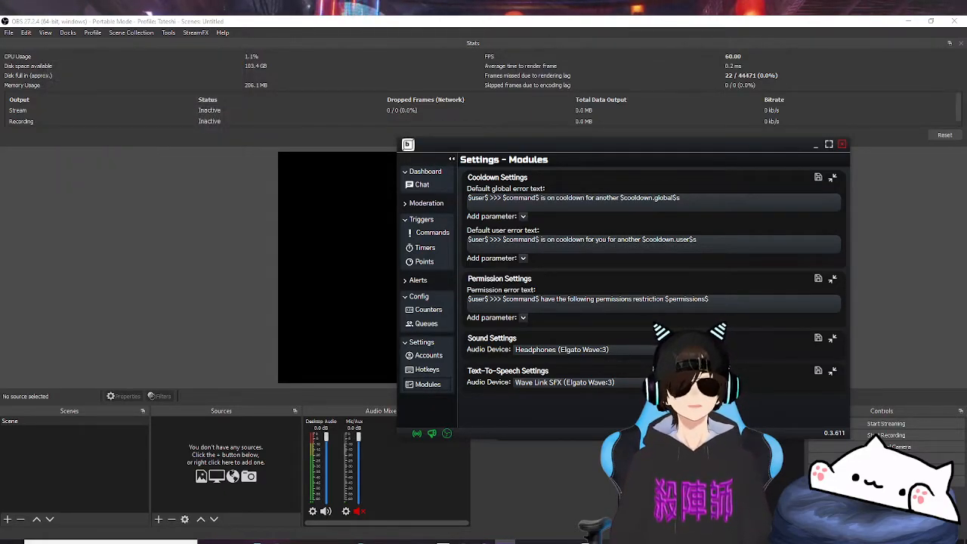
Try LG ULTRAWIDE as the Sound Settings audio device, and set it back to Headphones (Elgato Wave:3)
left_click(577, 350)
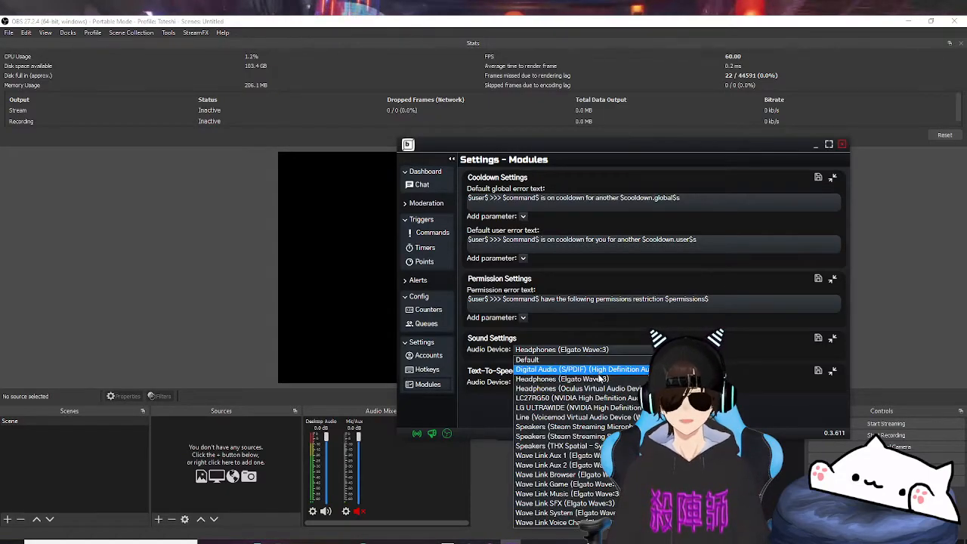
left_click(597, 409)
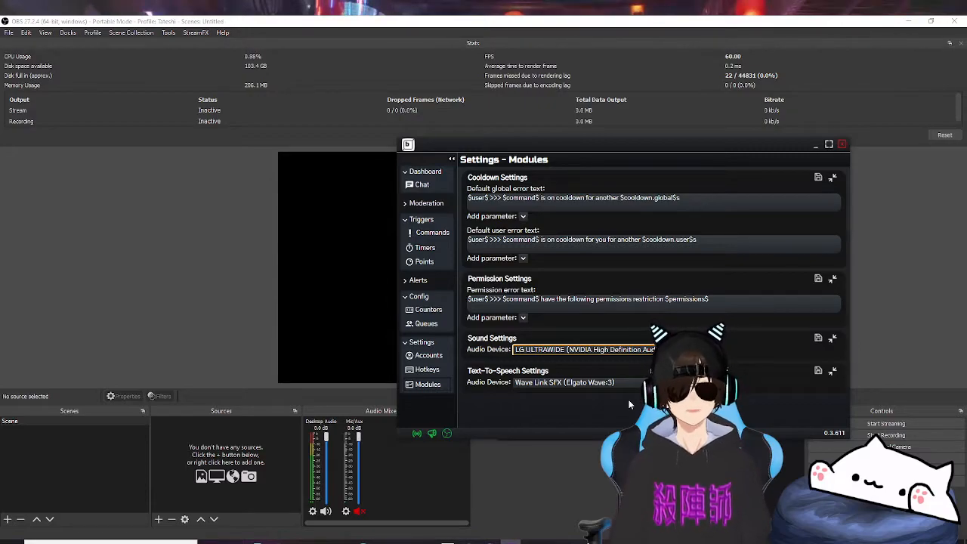
left_click(604, 353)
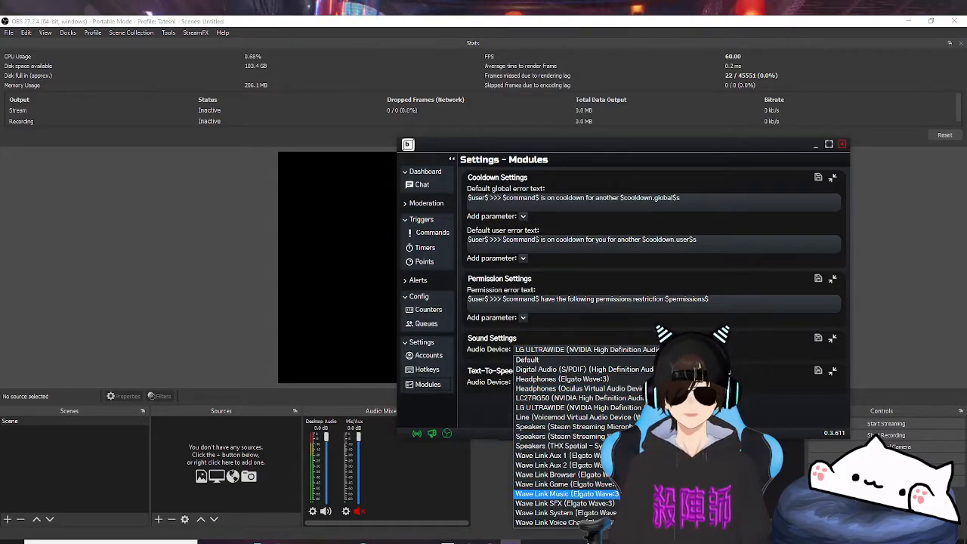
left_click(597, 381)
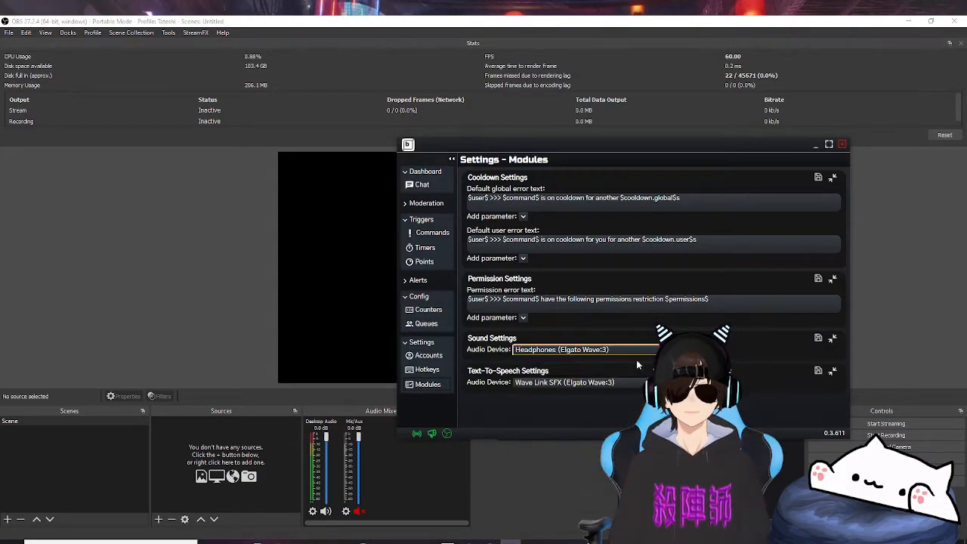
Minimize Bikubot and add a new OBS scene named Biku
left_click(816, 145)
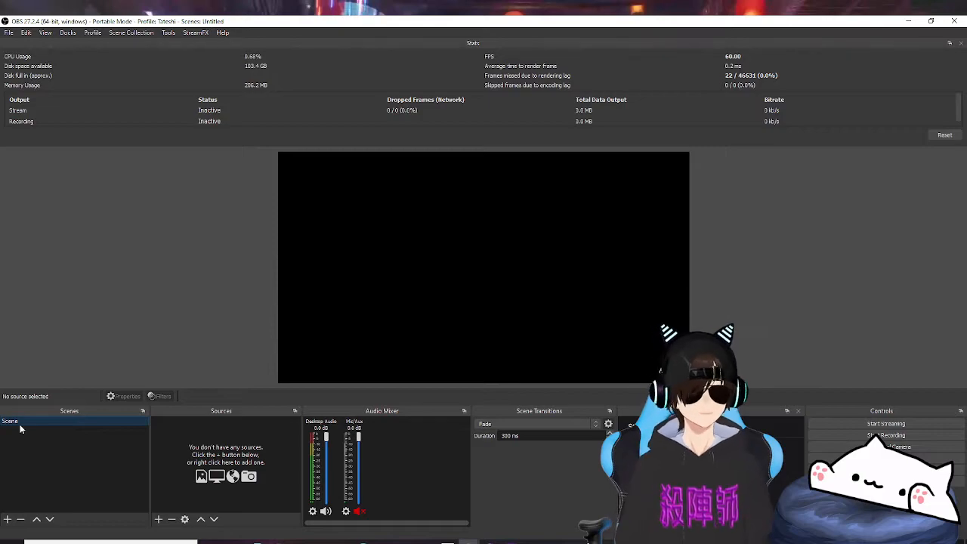
left_click(7, 520)
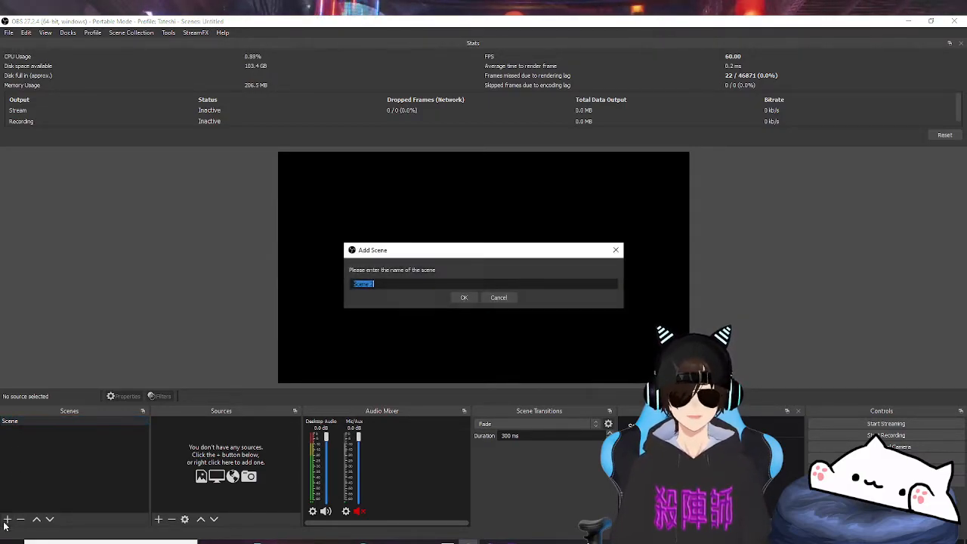
type("Bik")
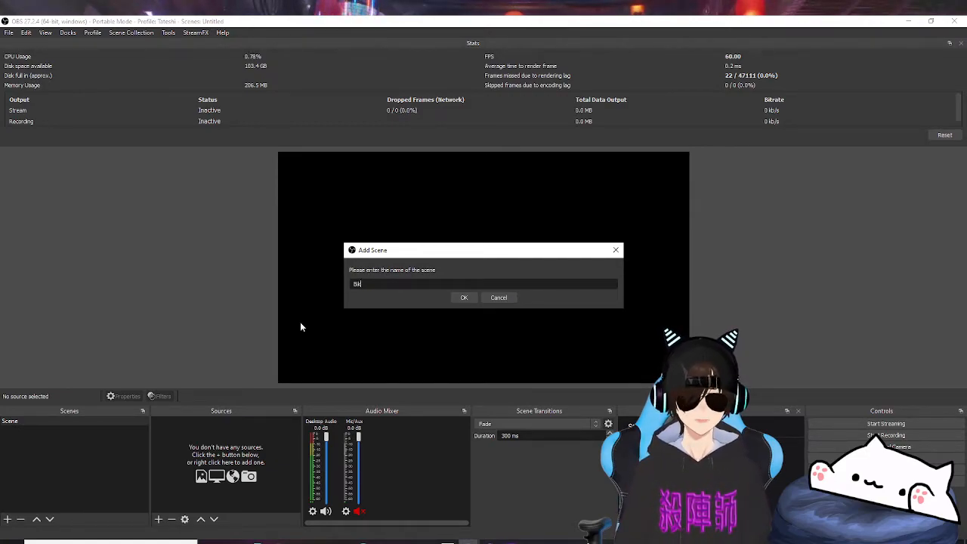
type("u")
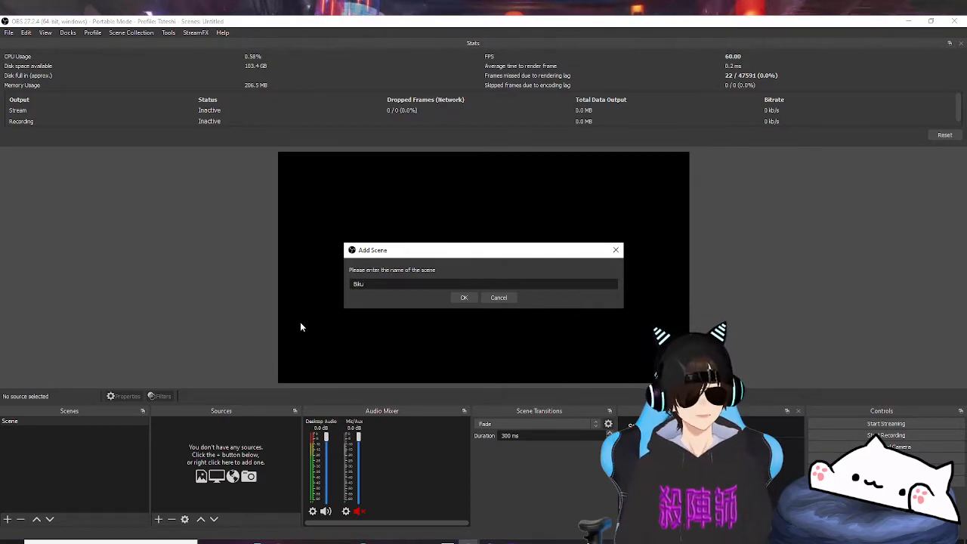
key("Return")
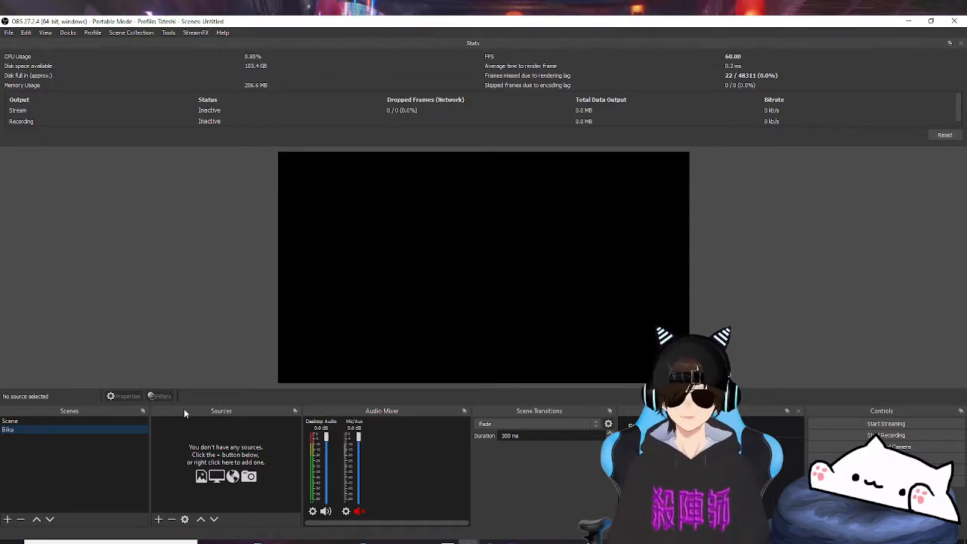
Nest the existing Biku scene as a source inside Scene, and compare the two scenes
left_click(15, 422)
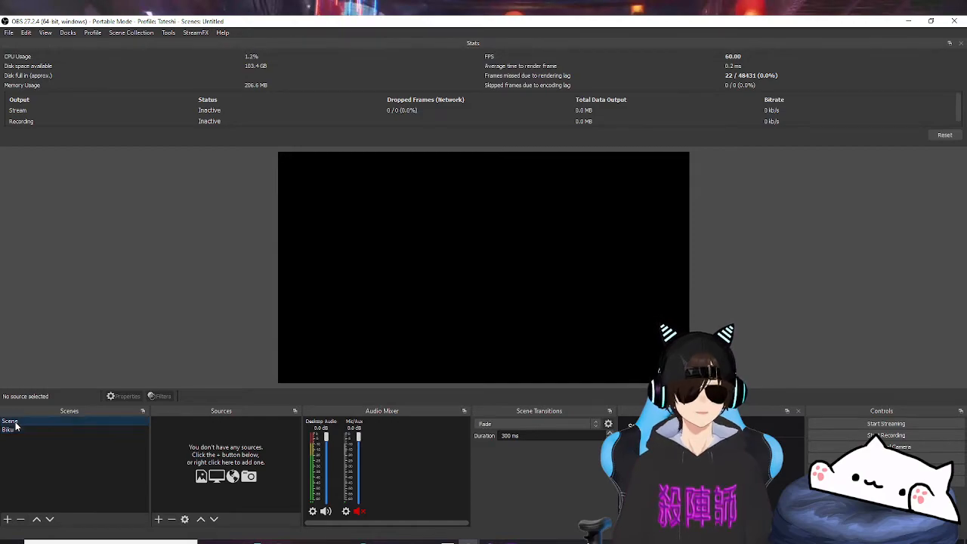
left_click(158, 520)
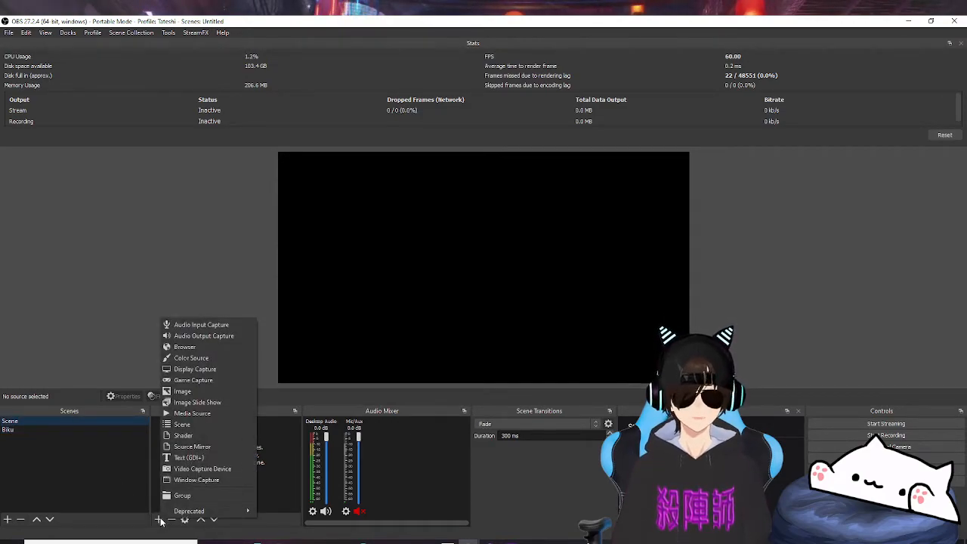
left_click(220, 424)
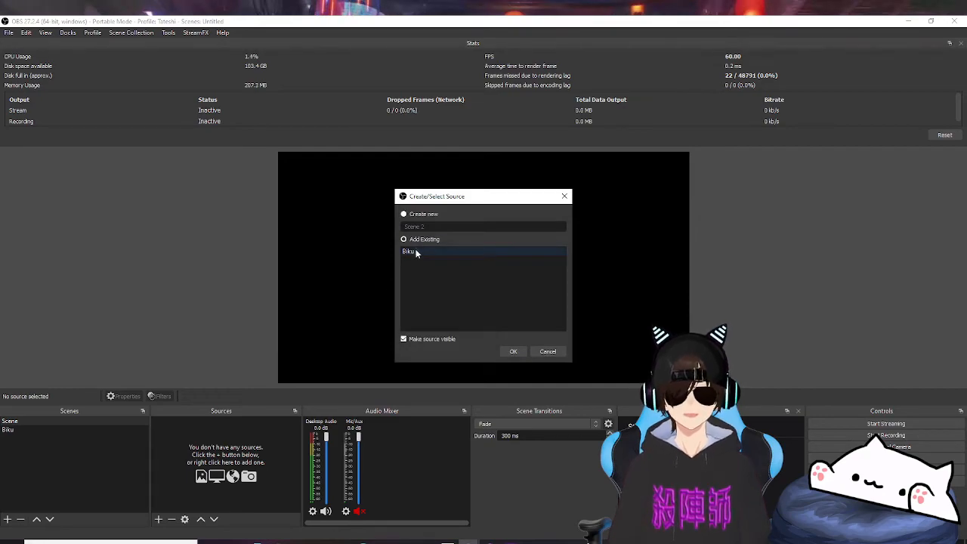
left_click(416, 251)
left_click(513, 351)
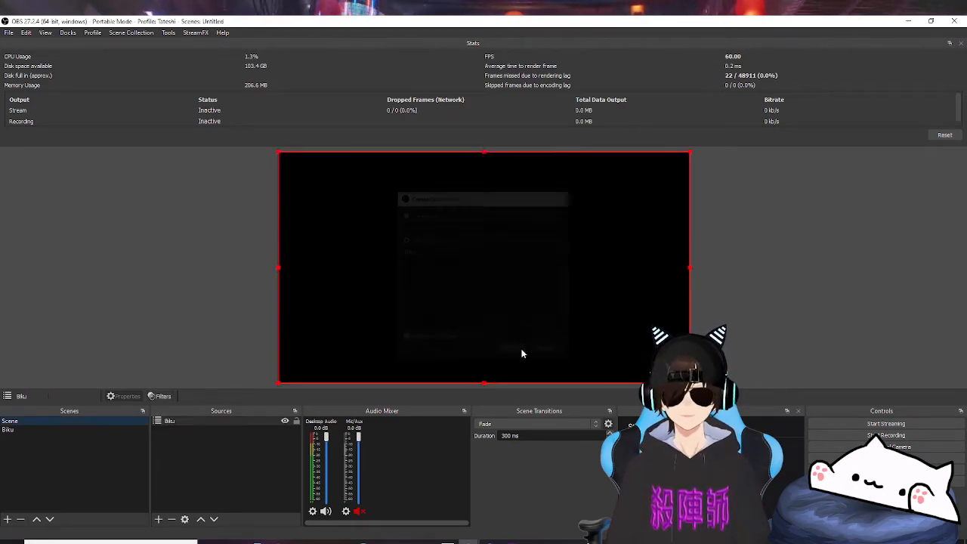
left_click(55, 429)
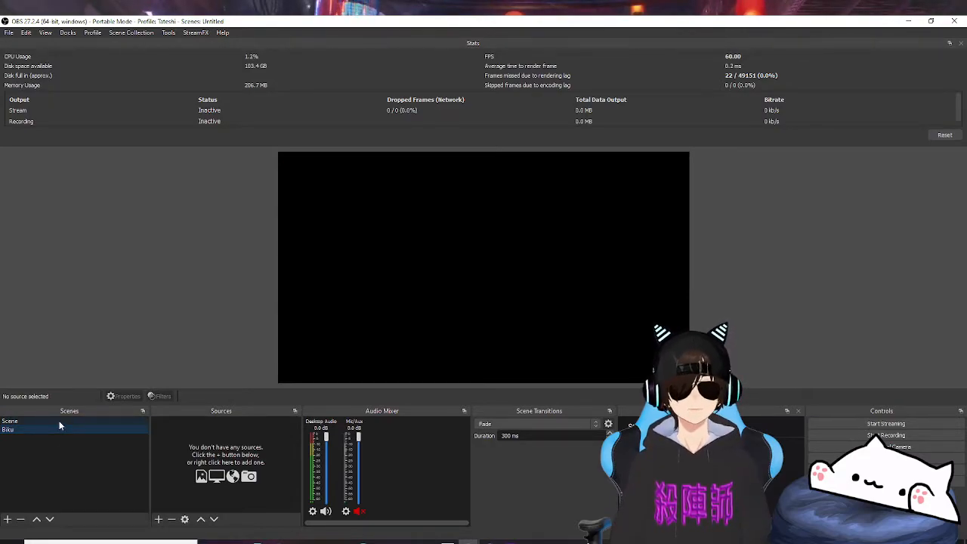
left_click(59, 421)
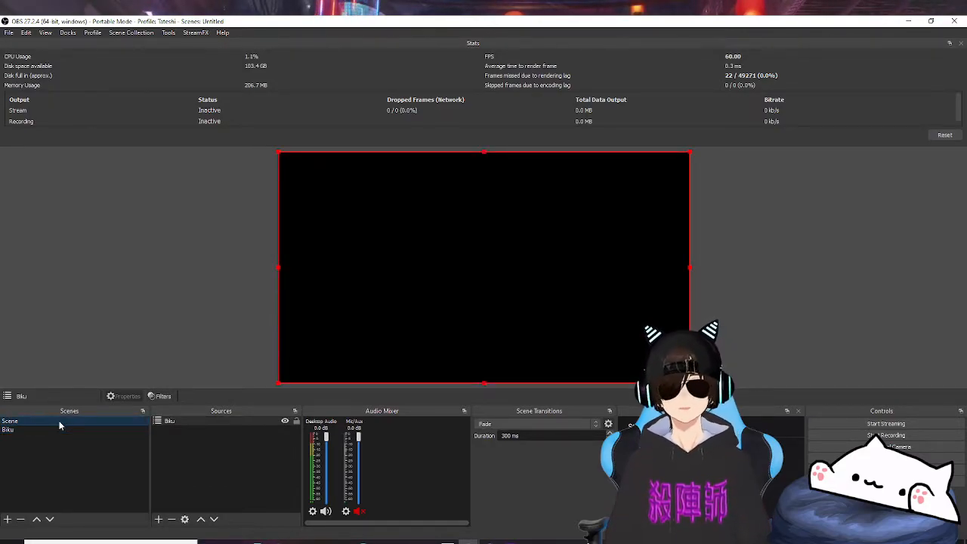
Create an image source named Bongopen in the Biku scene, checking the picture files in the demo folder
left_click(48, 430)
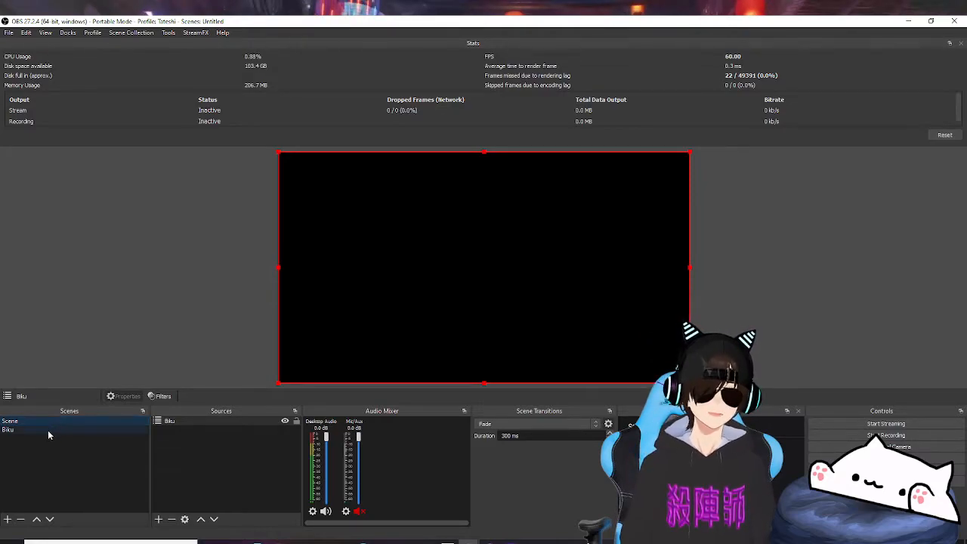
left_click(159, 520)
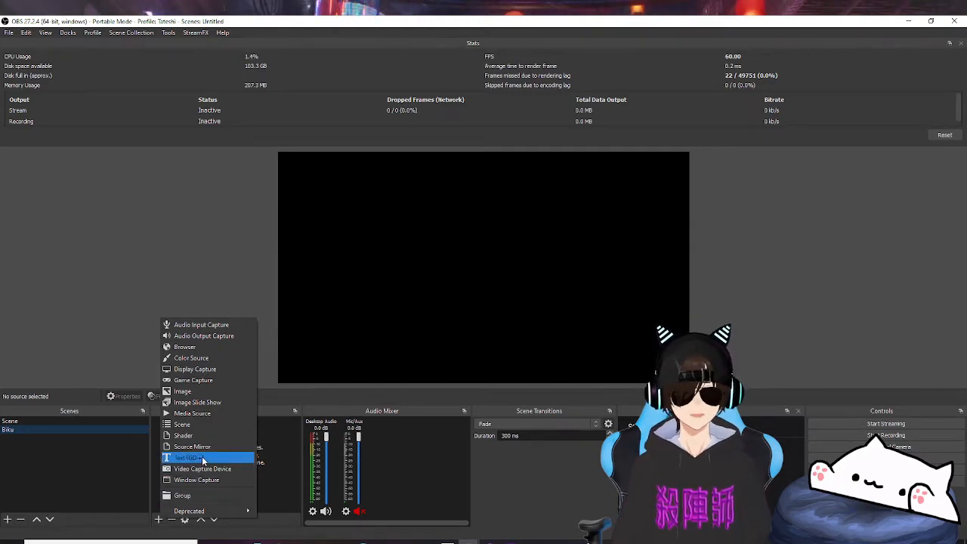
left_click(212, 394)
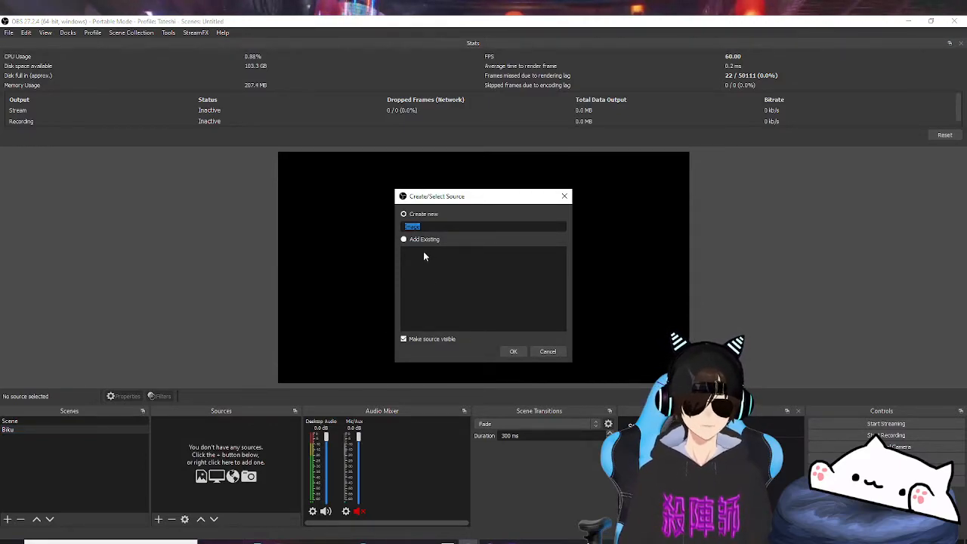
type("Bongo")
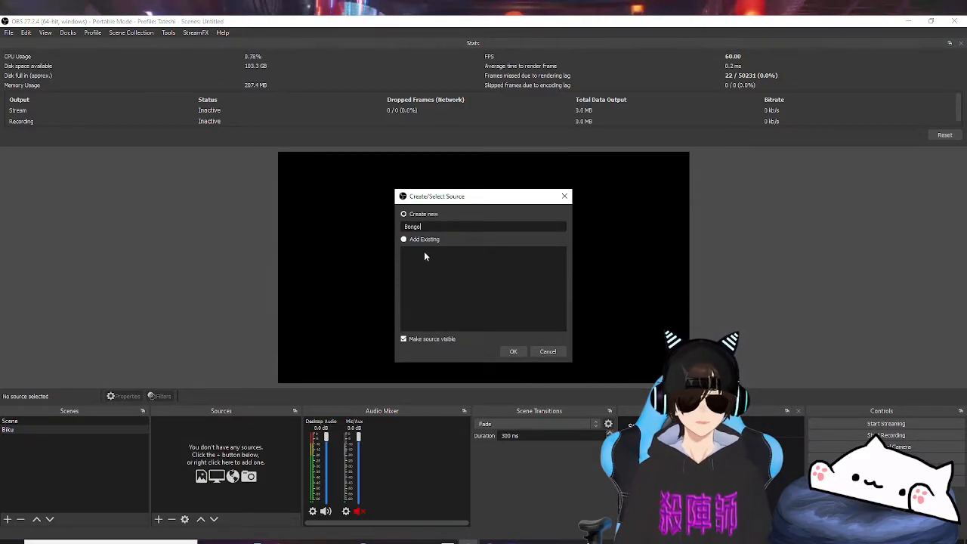
type("pen")
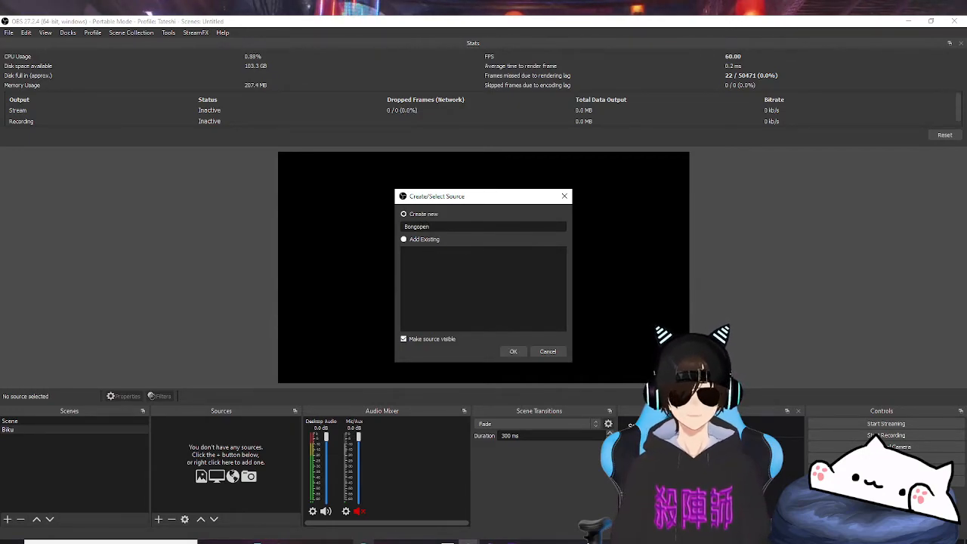
left_click(300, 541)
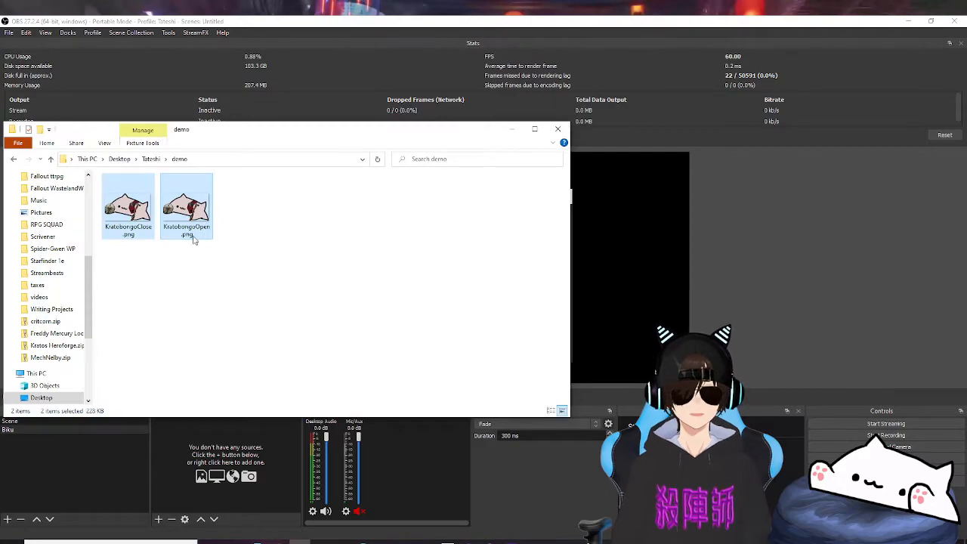
left_click(558, 130)
left_click(511, 353)
Set KratobongoOpen.png from the demo folder as the Bongopen source's image file
left_click(758, 395)
scroll(203, 256, "up", 4)
scroll(202, 255, "up", 8)
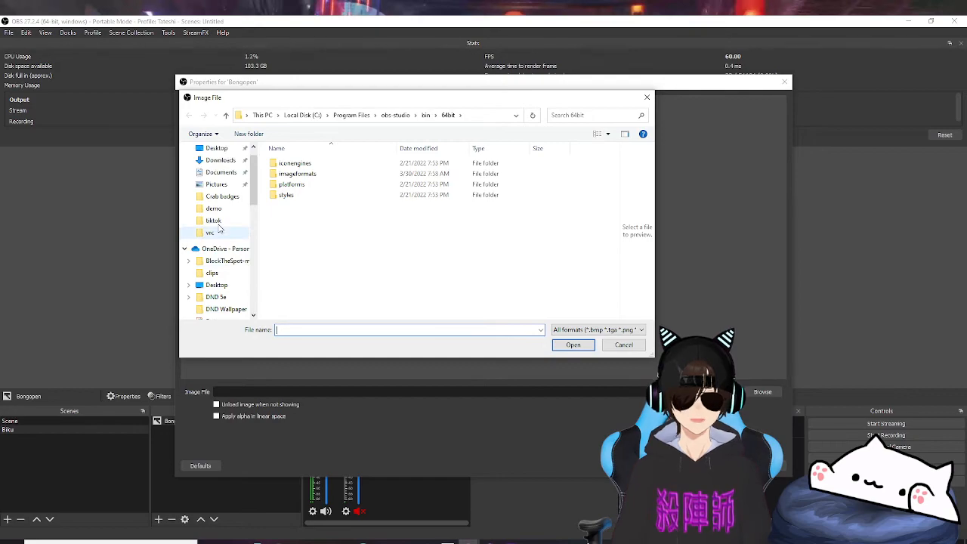
left_click(214, 209)
left_click(351, 180)
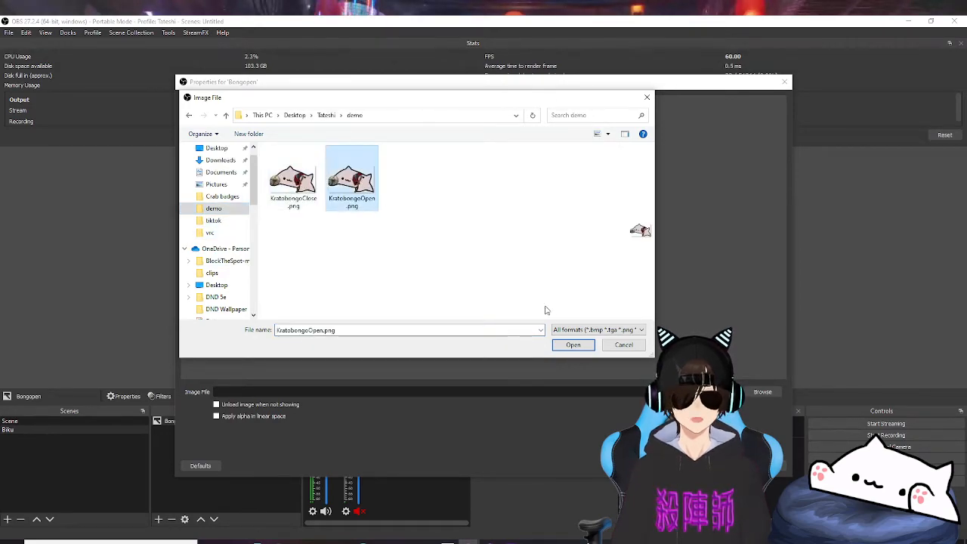
left_click(573, 345)
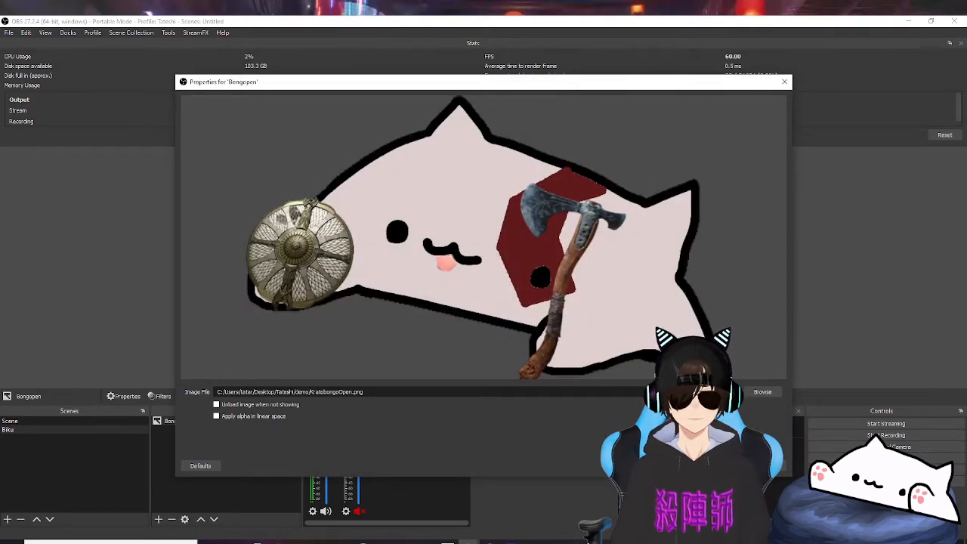
left_click(723, 466)
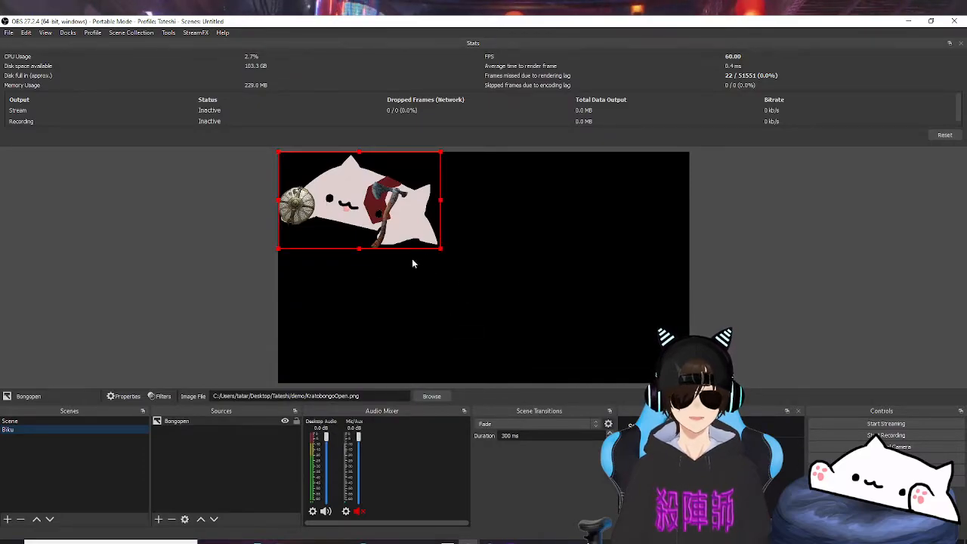
Enlarge the Bongopen image in the Biku scene and stretch it to fill the whole canvas
left_click(96, 421)
left_click(90, 430)
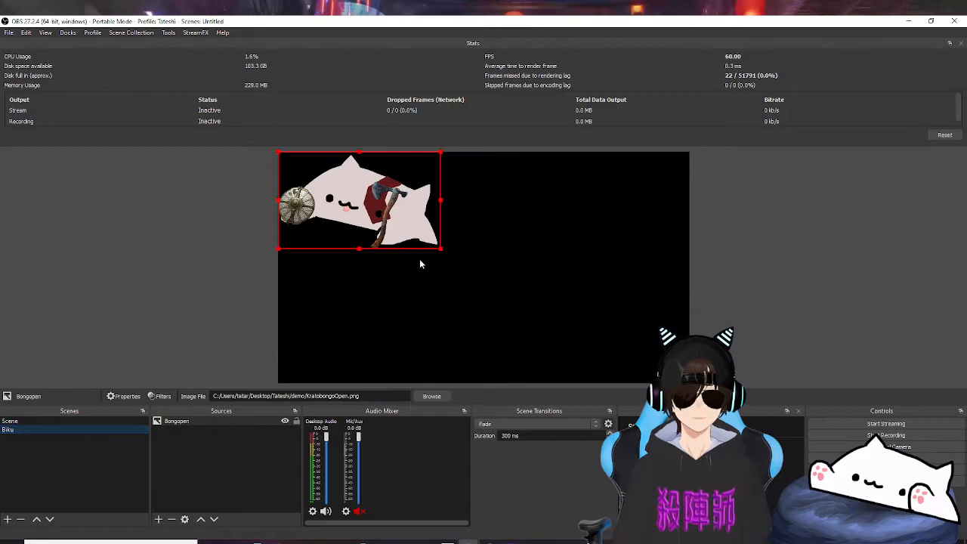
left_click(224, 423)
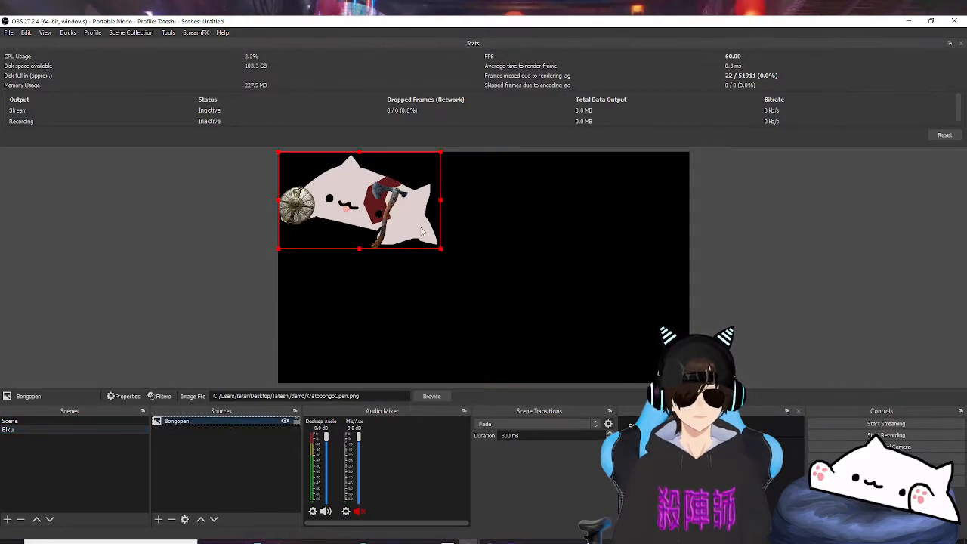
left_click_drag(443, 251, 666, 383)
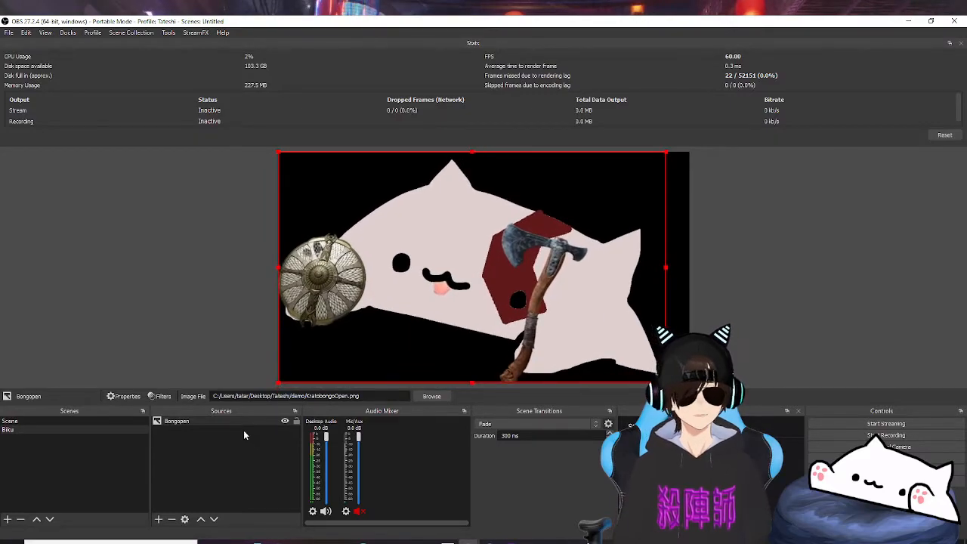
right_click(222, 425)
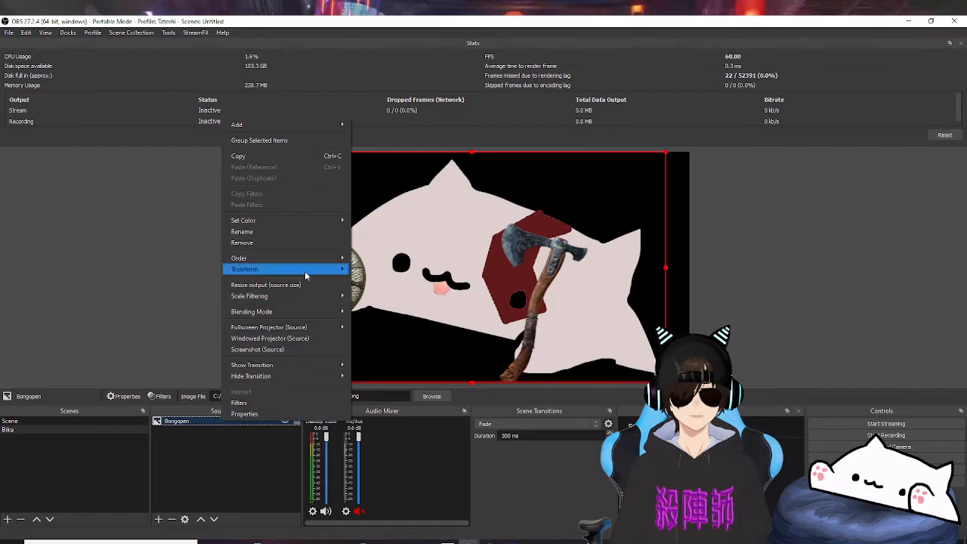
mouse_move(302, 270)
left_click(401, 394)
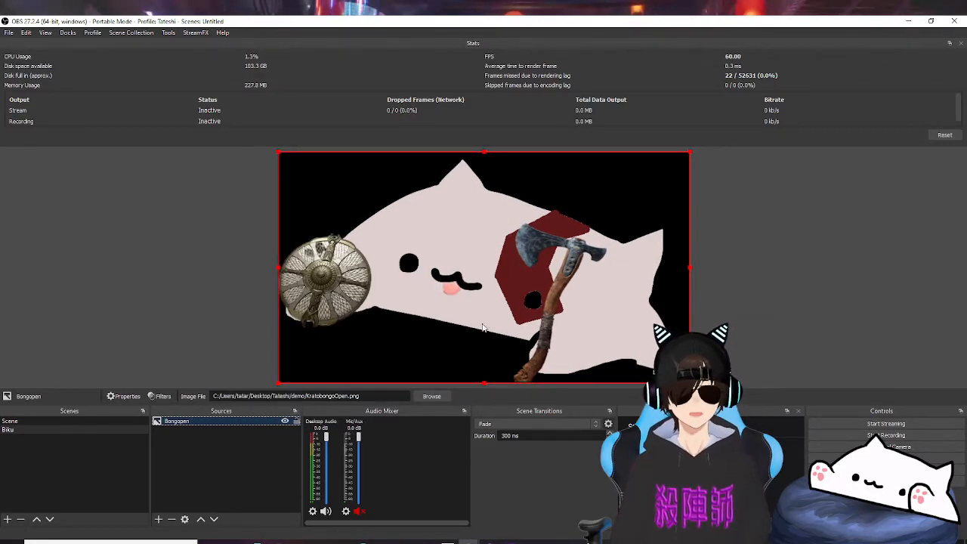
Scale the nested Biku source in Scene down to about half the canvas size, checking the Biku scene in between
left_click(80, 424)
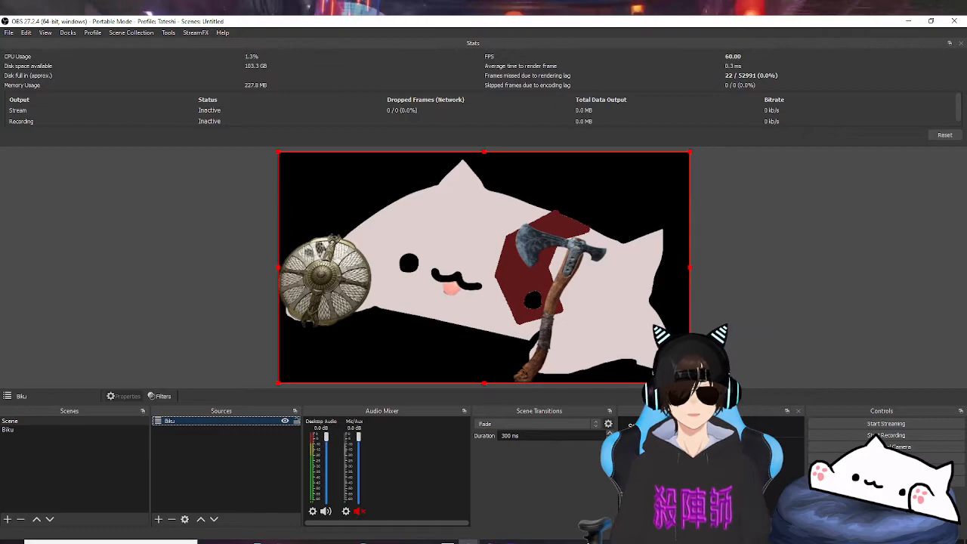
left_click_drag(689, 383, 490, 274)
left_click(66, 431)
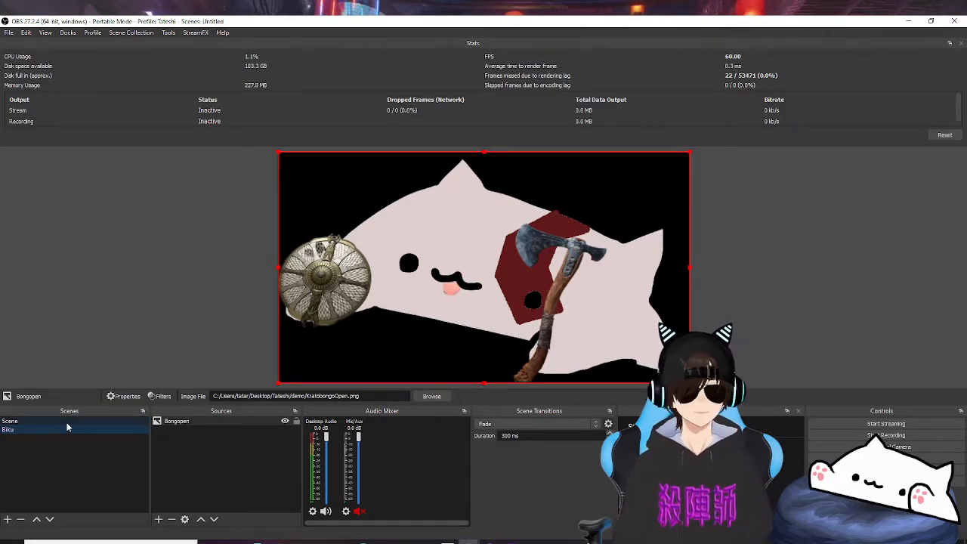
left_click(66, 423)
mouse_move(507, 291)
left_mouse_down()
mouse_move(565, 234)
mouse_move(560, 346)
mouse_move(576, 380)
mouse_move(589, 304)
mouse_move(526, 380)
mouse_move(530, 283)
mouse_move(498, 280)
left_mouse_up()
Create a new image source named BongoClose in the Biku scene
left_click(48, 430)
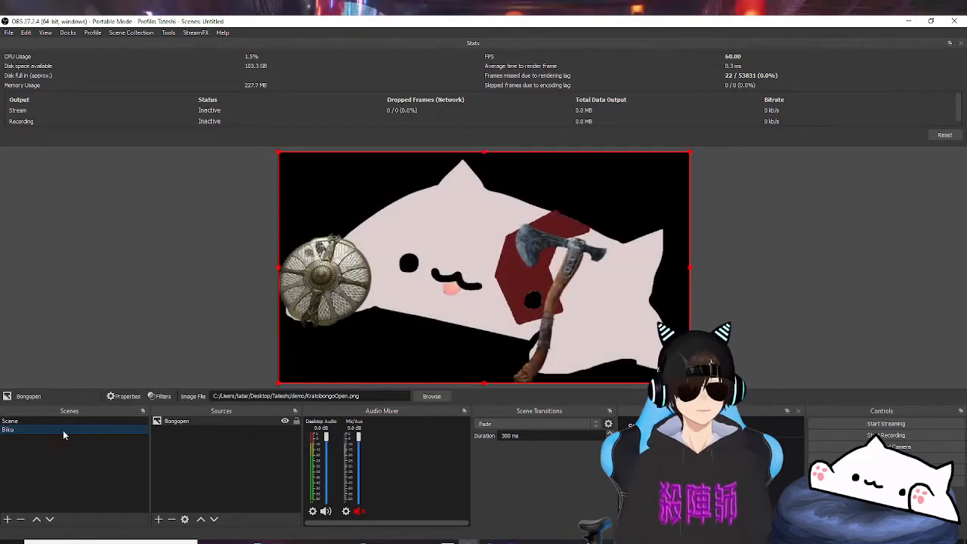
left_click(159, 520)
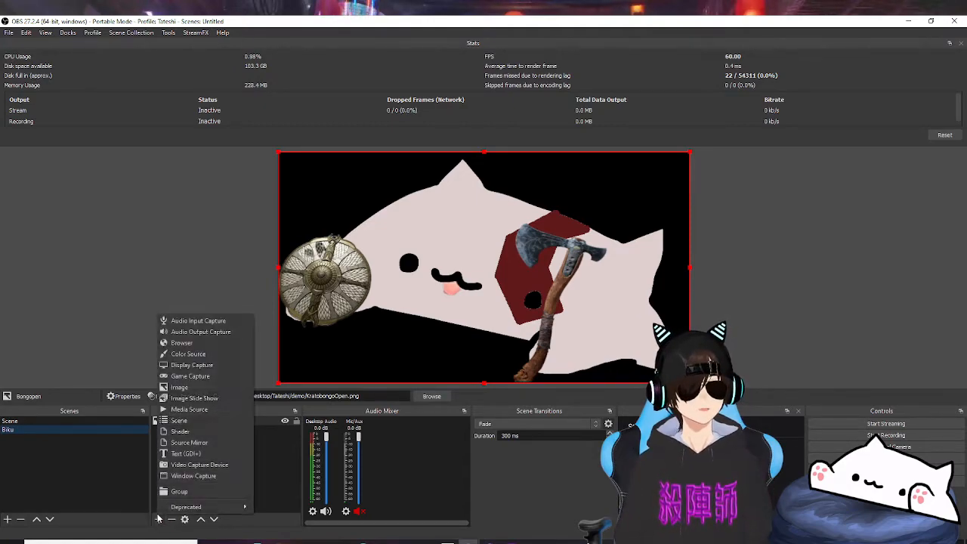
left_click(179, 387)
type("B")
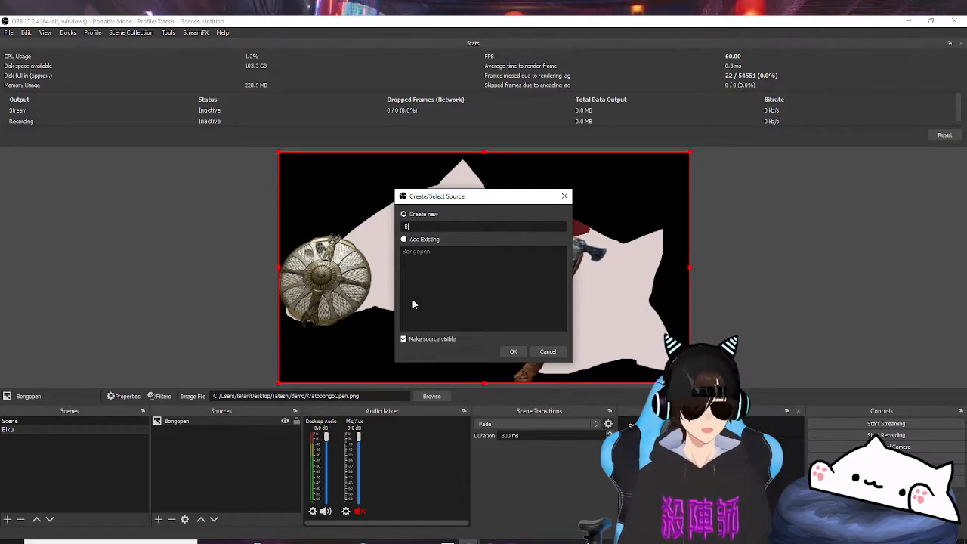
type("ongoClosew")
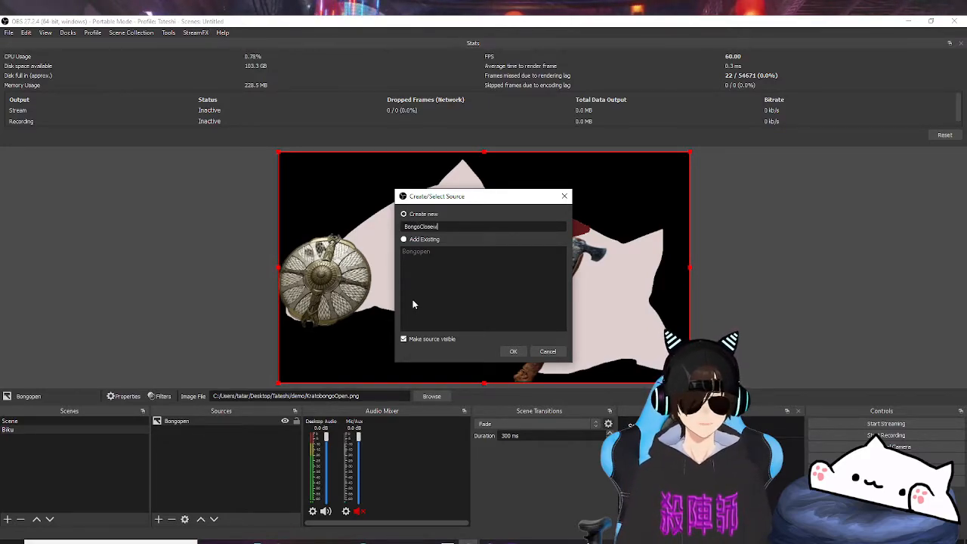
key("BackSpace")
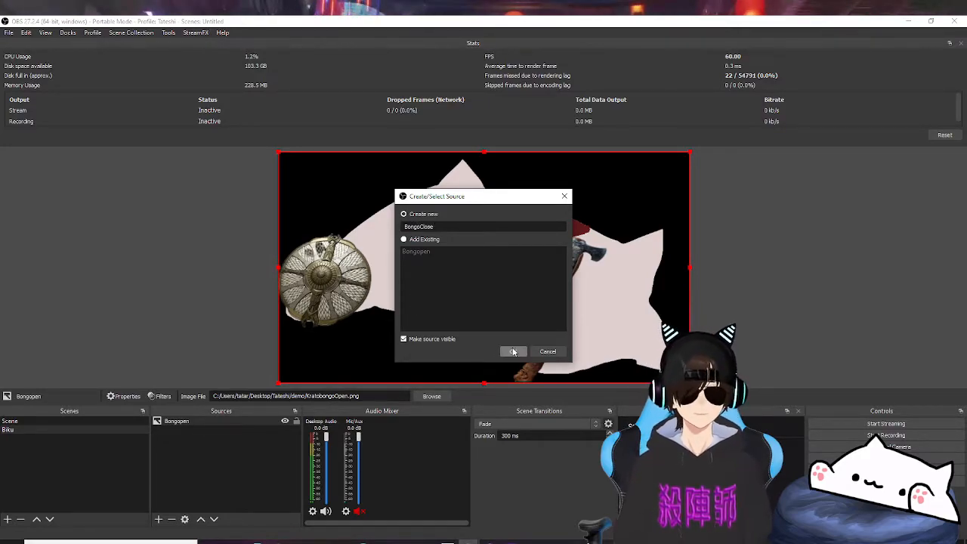
left_click(513, 352)
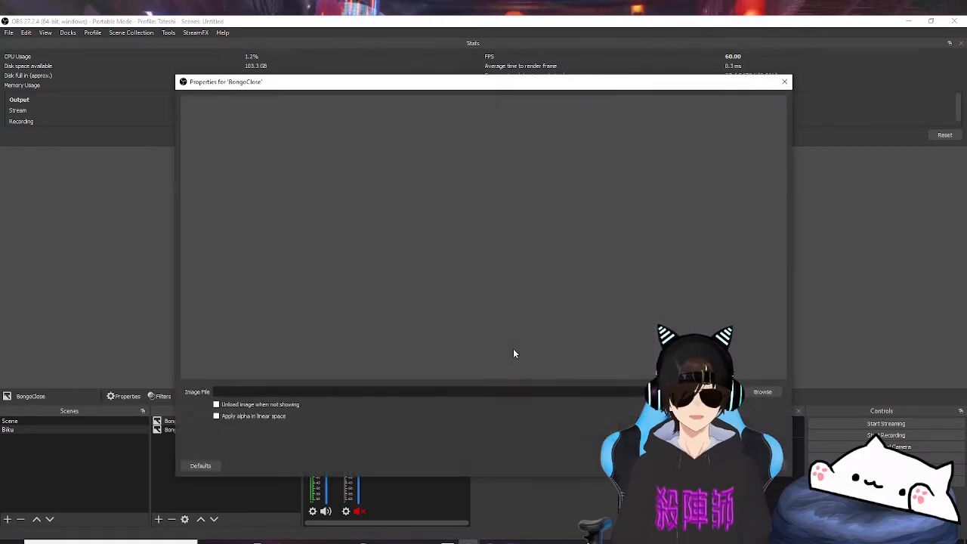
Set KratobongoClose.png from the demo folder as the BongoClose source's image file
left_click(757, 393)
left_click(295, 167)
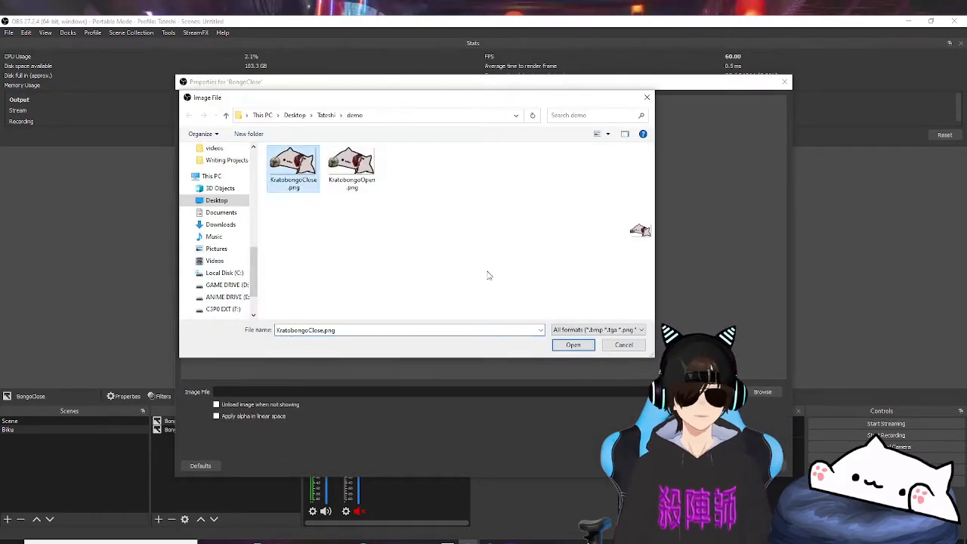
left_click(576, 345)
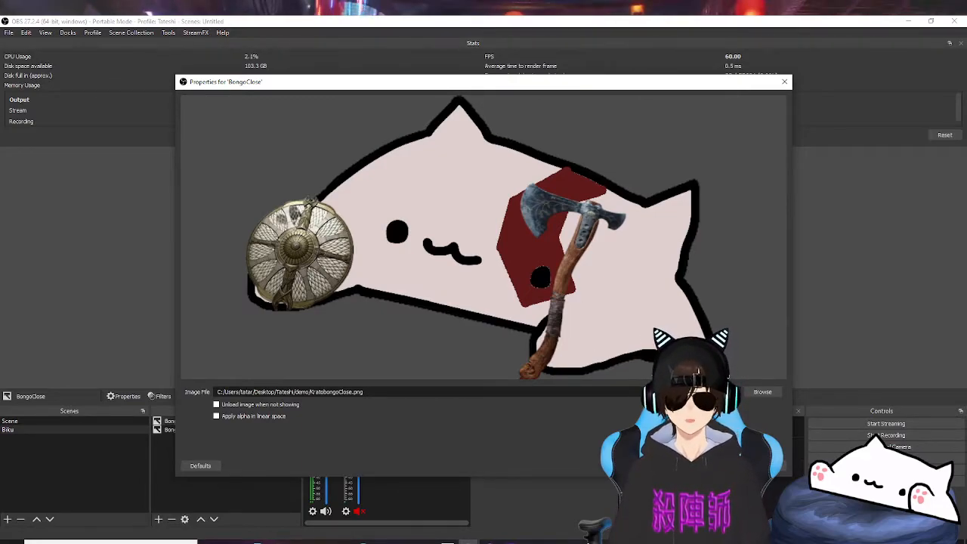
left_click(724, 466)
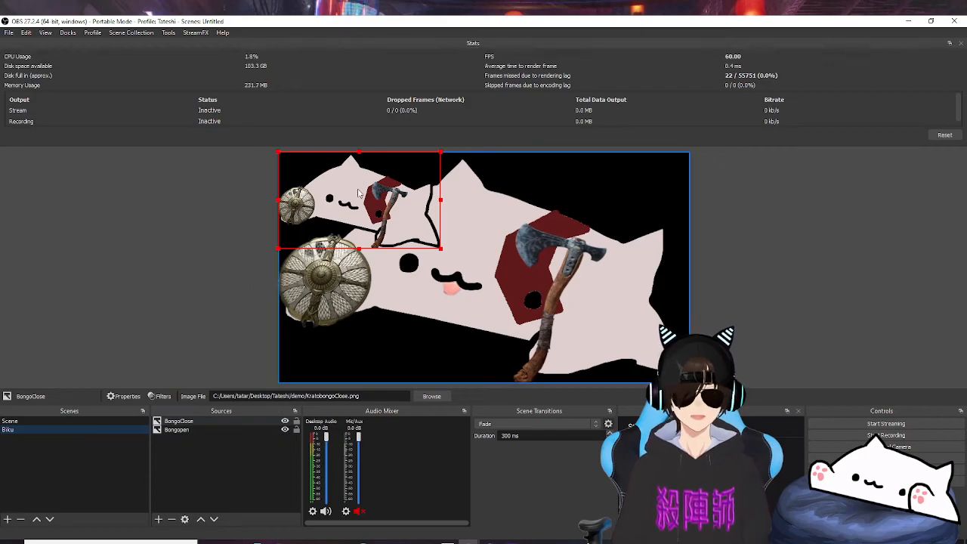
Move the BongoClose image over the open-mouth cat and stretch it to fill the whole canvas
left_click_drag(407, 203, 537, 266)
left_click_drag(572, 310, 584, 327)
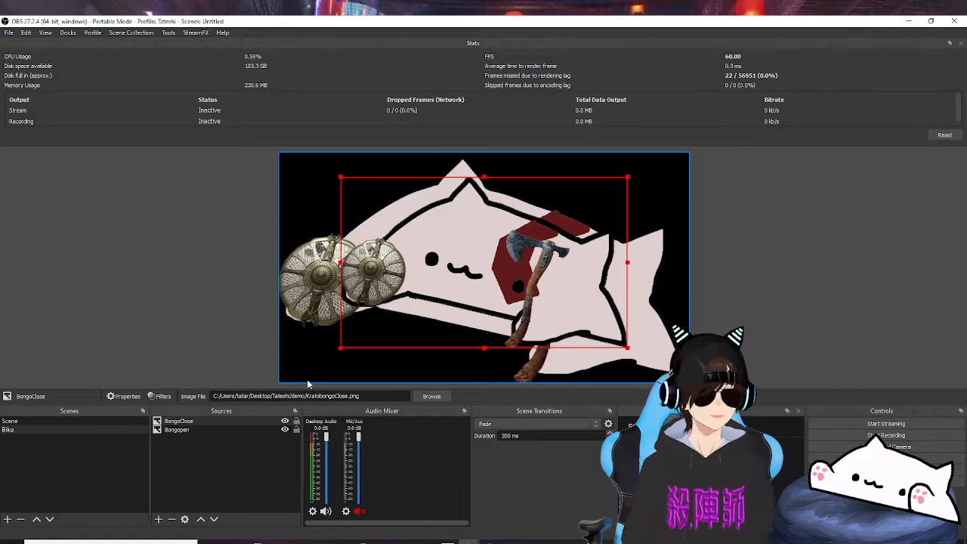
right_click(206, 421)
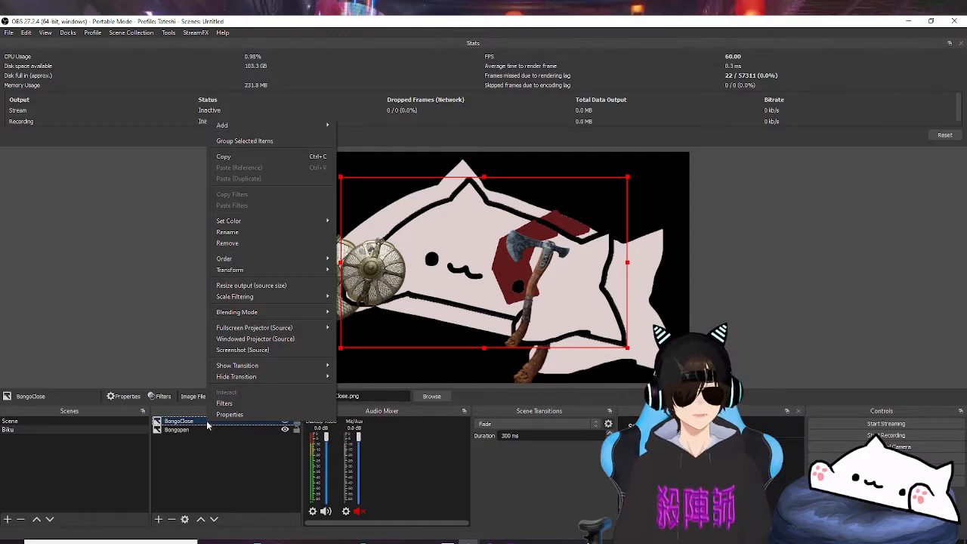
mouse_move(291, 277)
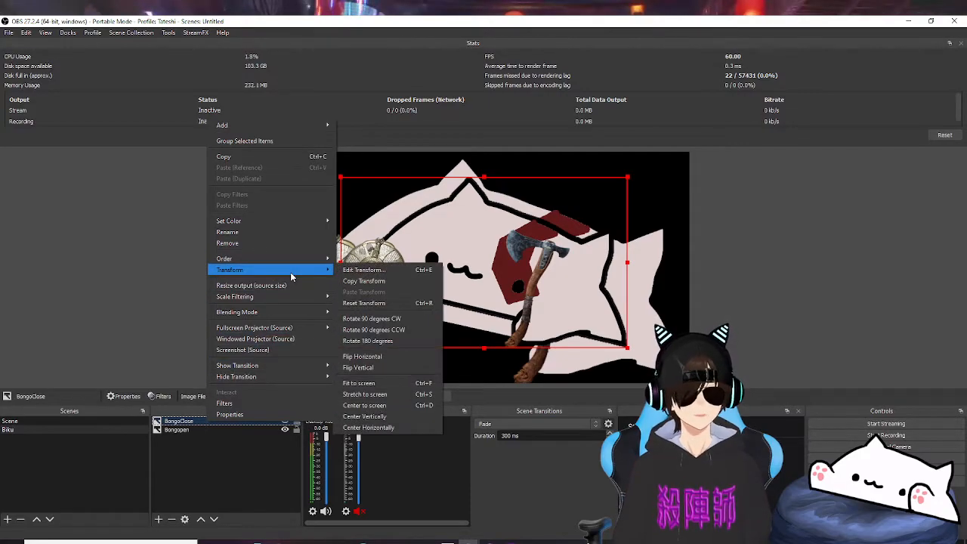
left_click(393, 398)
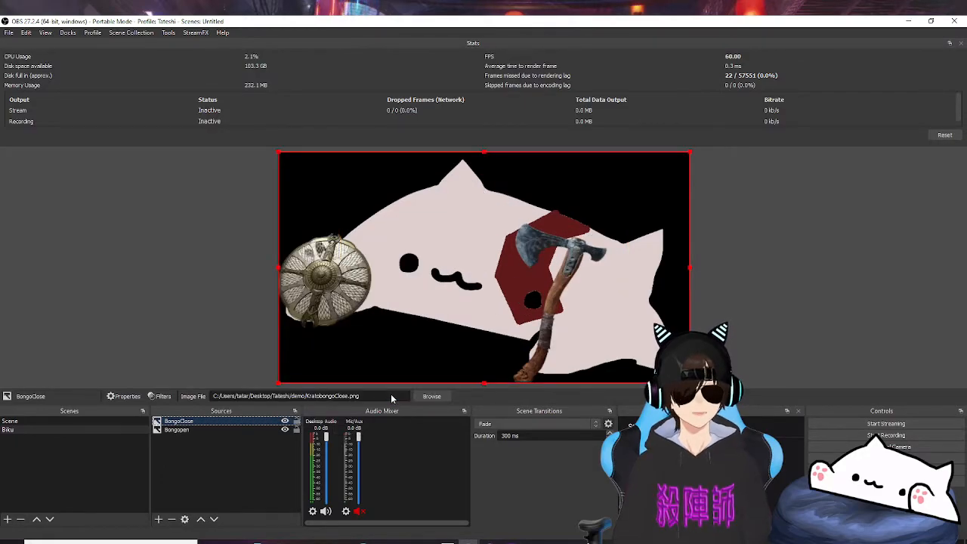
Toggle the visibility of BongoClose repeatedly to compare the closed- and open-mouth images
left_click(285, 422)
left_click(285, 421)
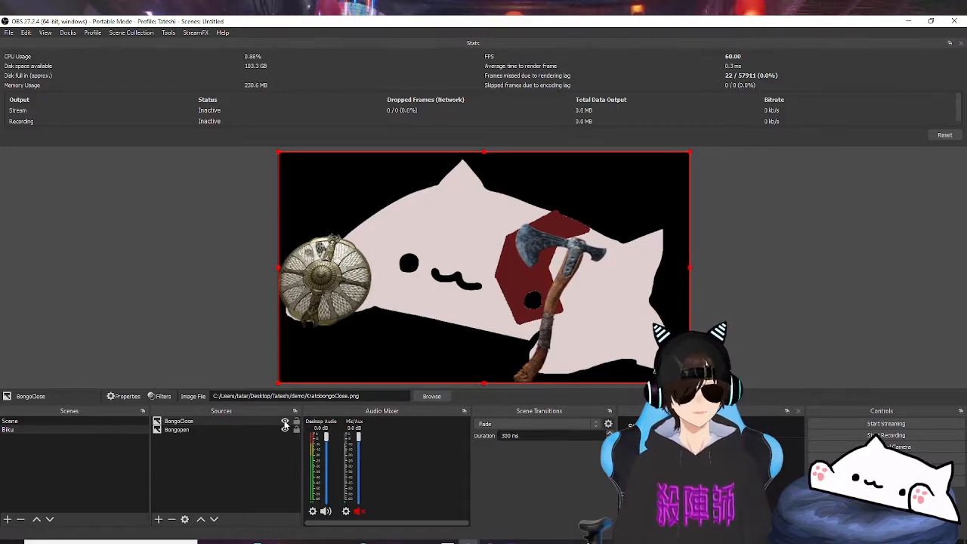
left_click(285, 422)
left_click(285, 422)
left_click(285, 422)
left_click(284, 422)
left_click(285, 422)
left_click(285, 422)
left_click(285, 422)
left_click(285, 422)
left_click(285, 422)
left_click(284, 422)
left_click(285, 422)
left_click(285, 422)
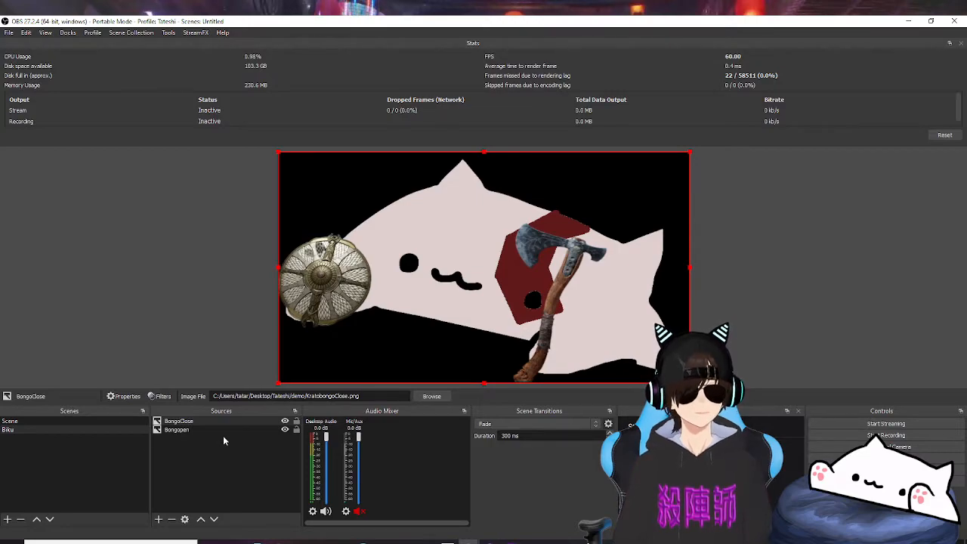
Add an Audio Output Capture source named BongoVoice to the Biku scene
left_click(159, 520)
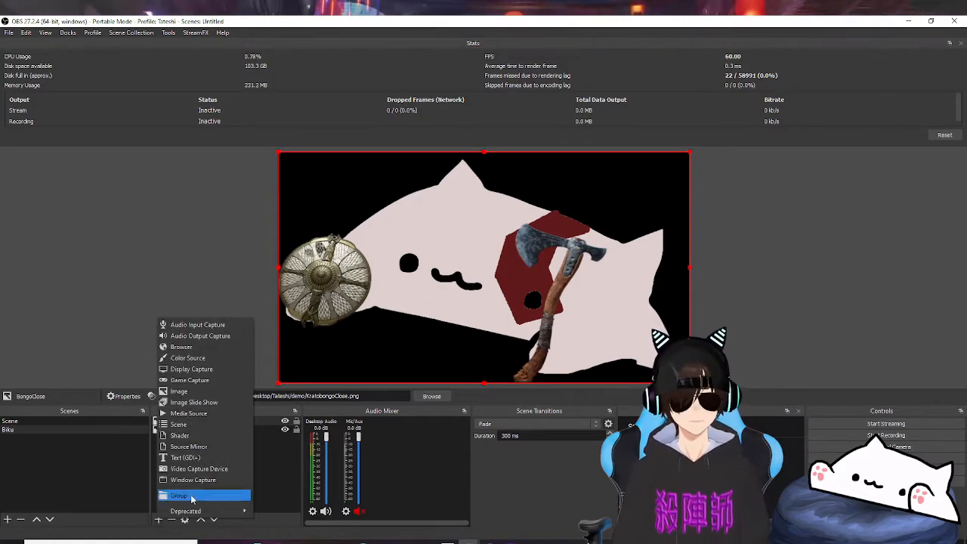
left_click(234, 337)
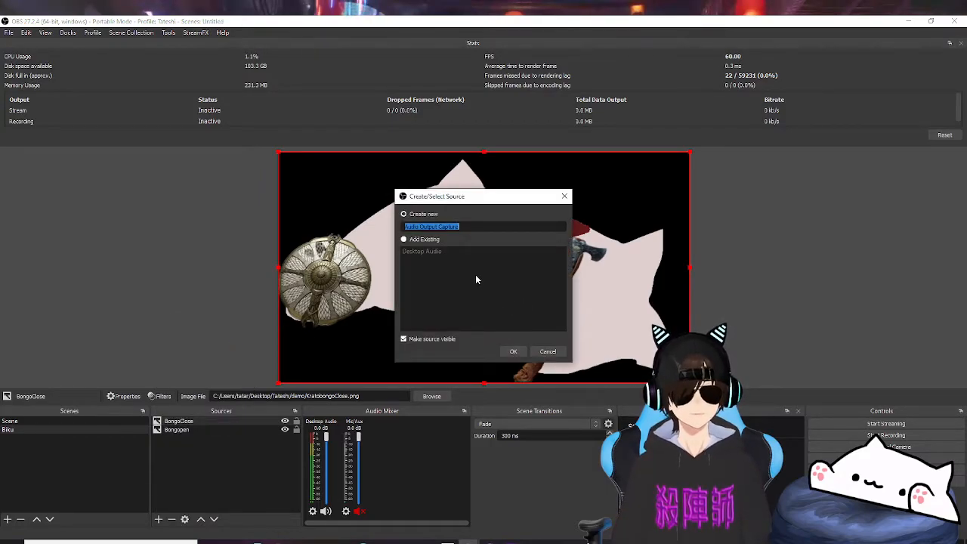
type("Biku")
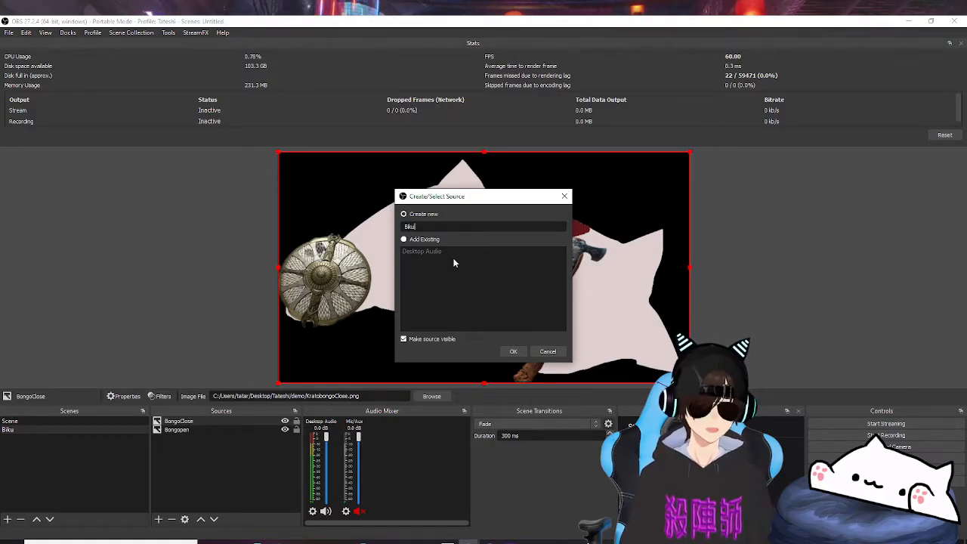
key("BackSpace")
key("BackSpace")
type("ongoVoice")
key("Return")
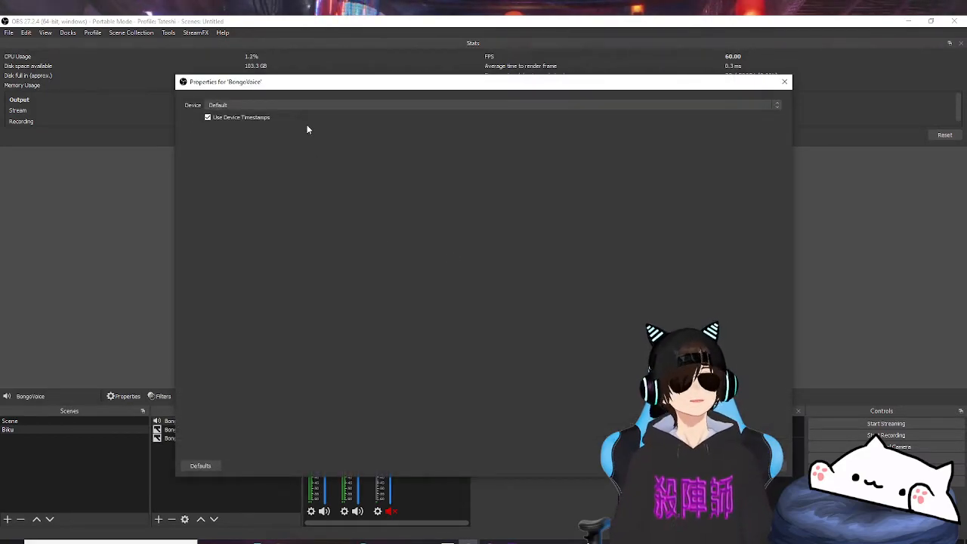
Check the bot's text-to-speech audio device and set BongoVoice's device to Wave Link SFX (Elgato Wave:3)
left_click(501, 543)
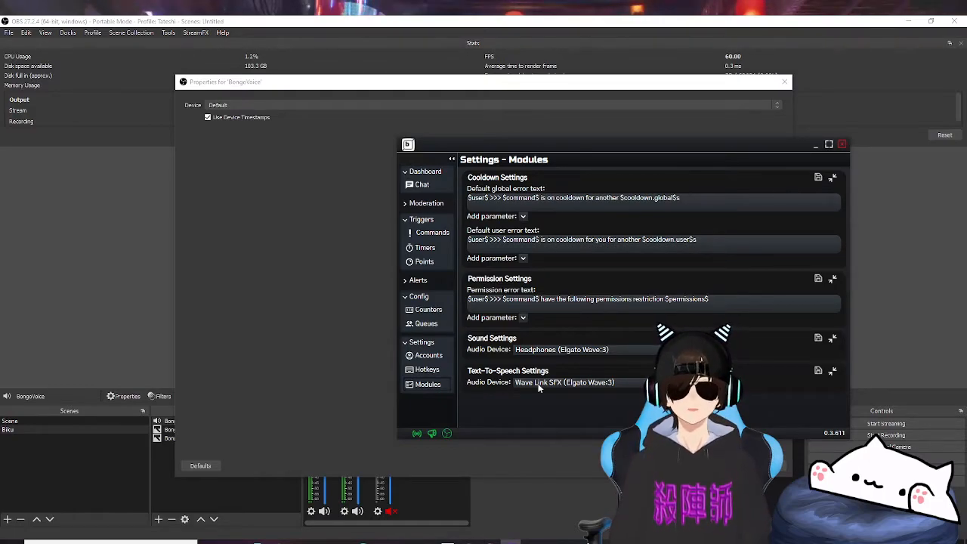
left_click(815, 144)
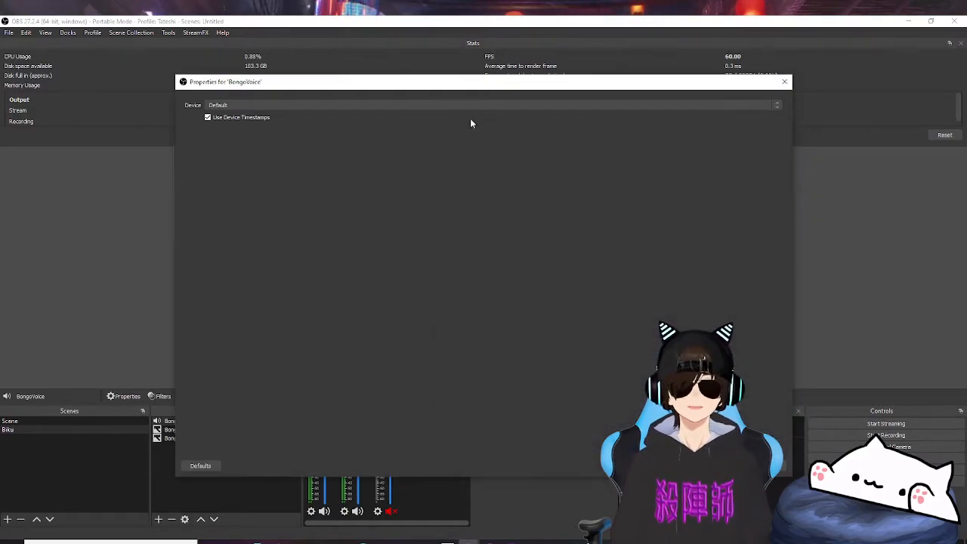
left_click(361, 105)
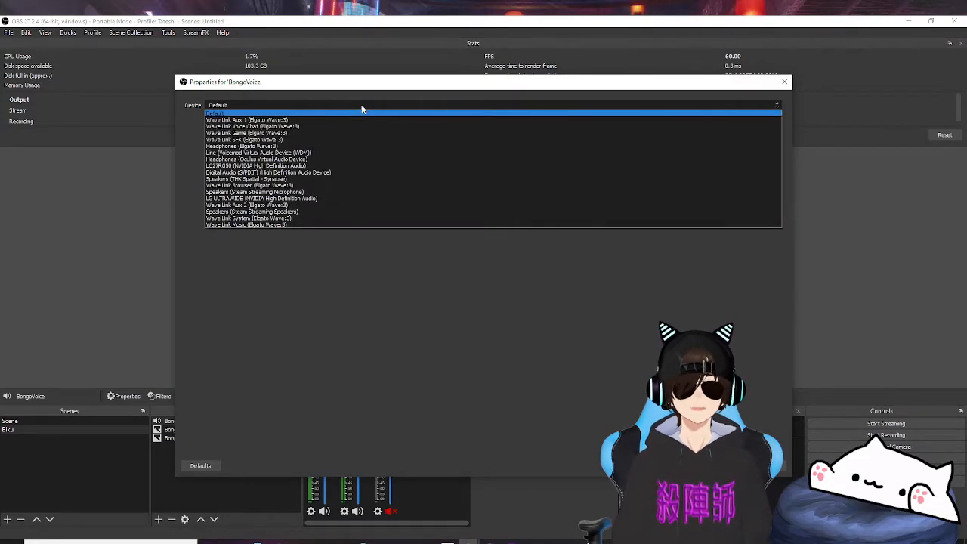
left_click(289, 140)
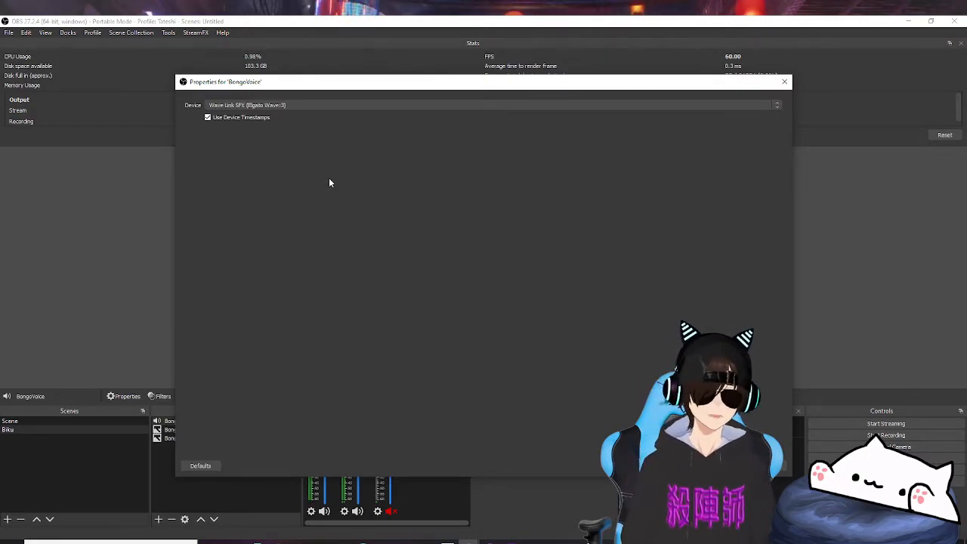
left_click(723, 466)
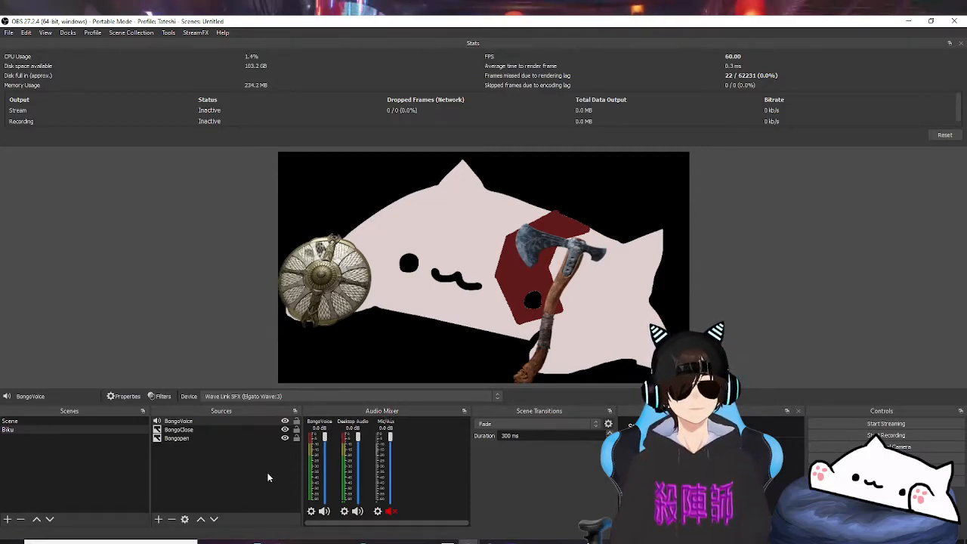
Switch the audio mixer to the horizontal layout and return it to the vertical layout
right_click(421, 460)
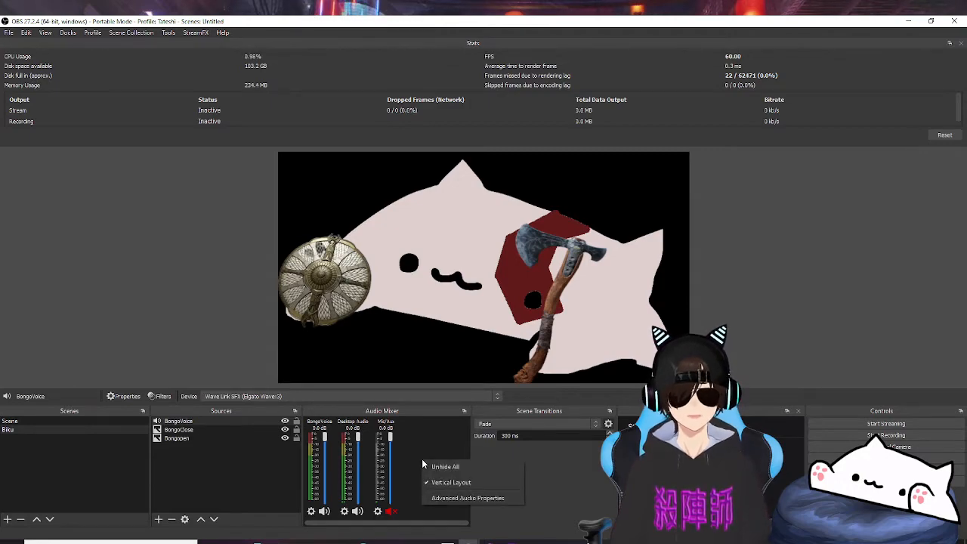
left_click(456, 484)
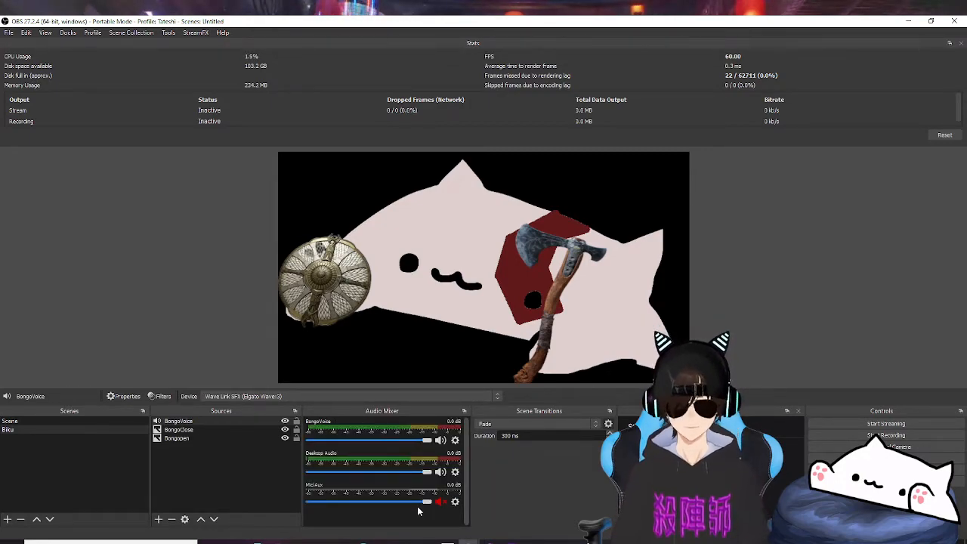
right_click(396, 519)
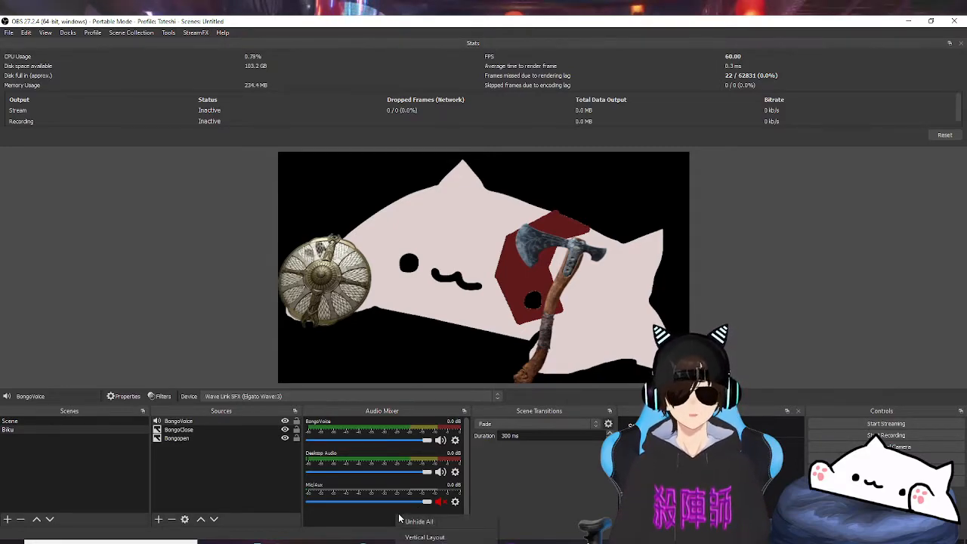
left_click(437, 539)
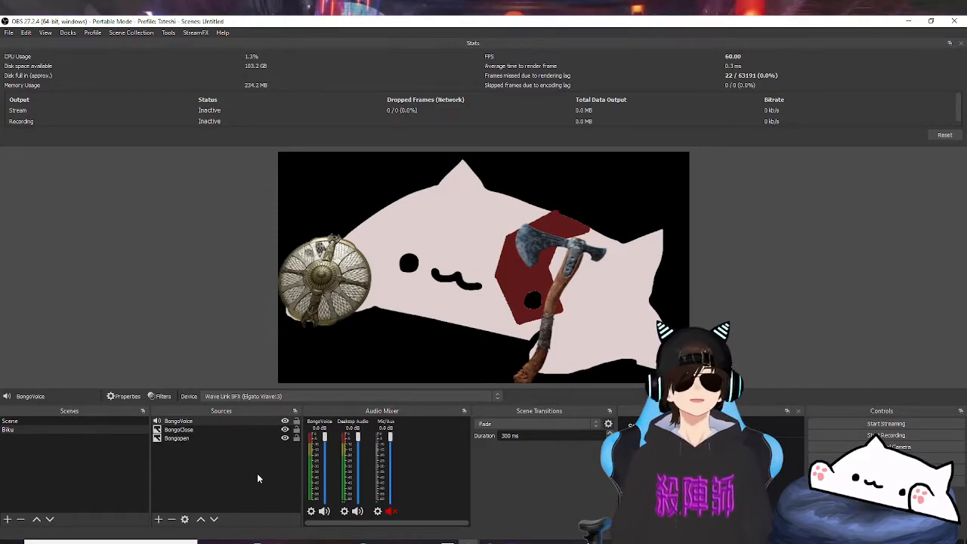
Add an Audio Move filter named Open to the BongoVoice source
right_click(208, 424)
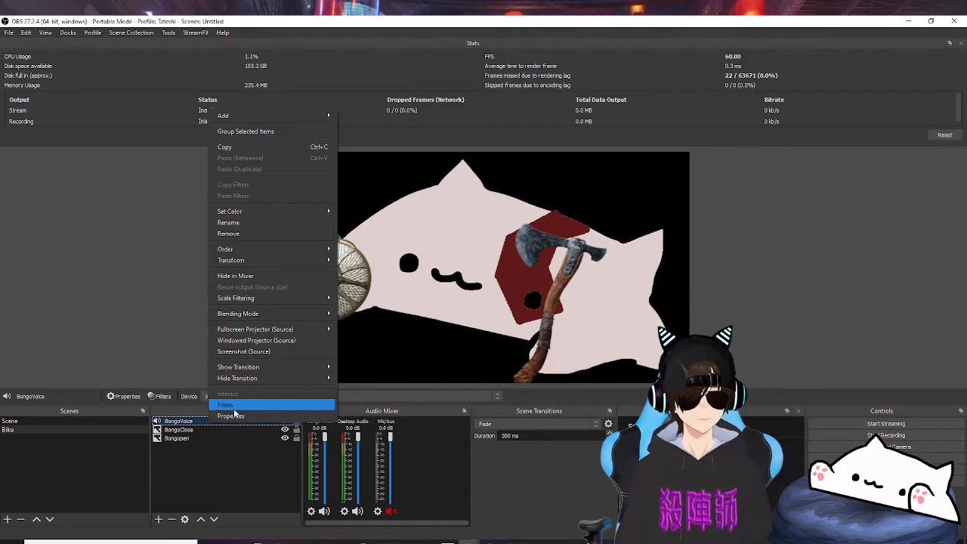
left_click(226, 447)
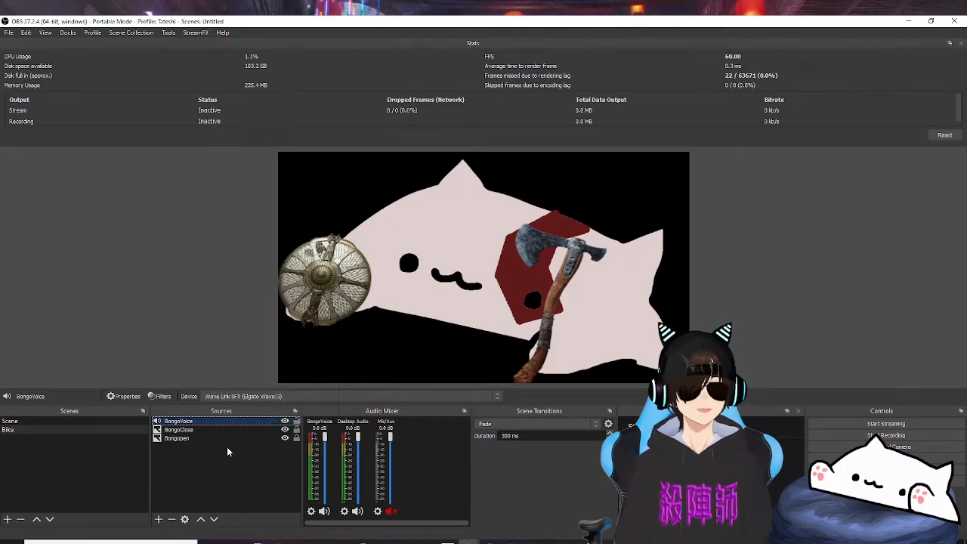
left_click(198, 421)
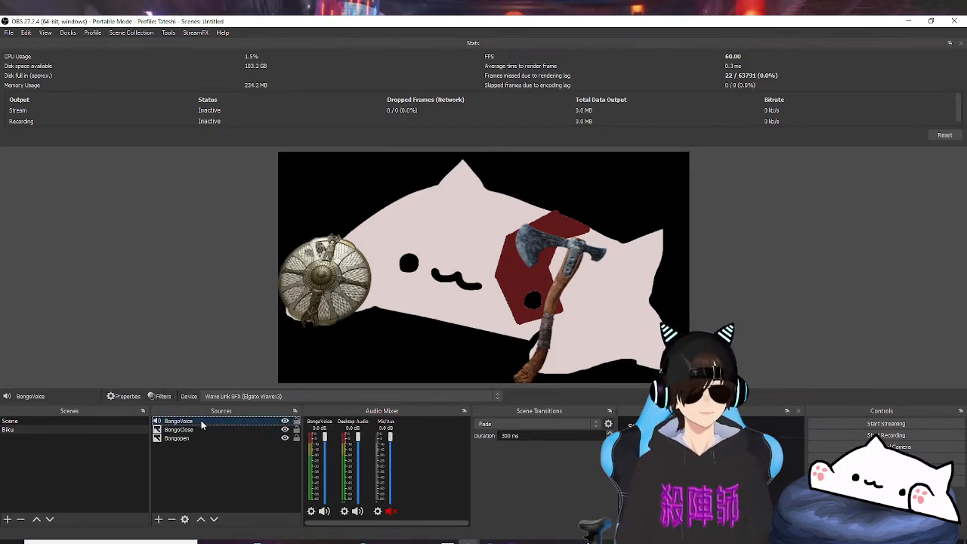
left_click(160, 399)
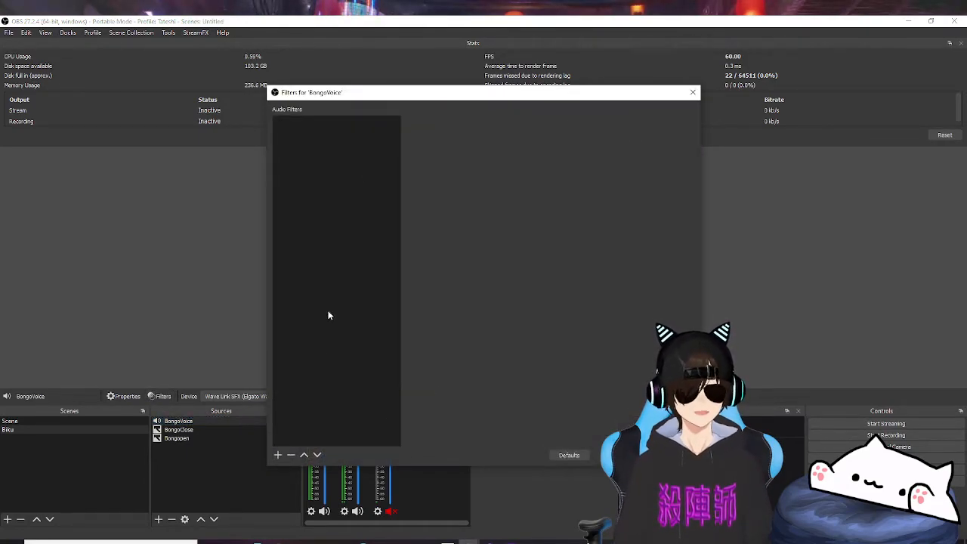
right_click(328, 160)
mouse_move(344, 164)
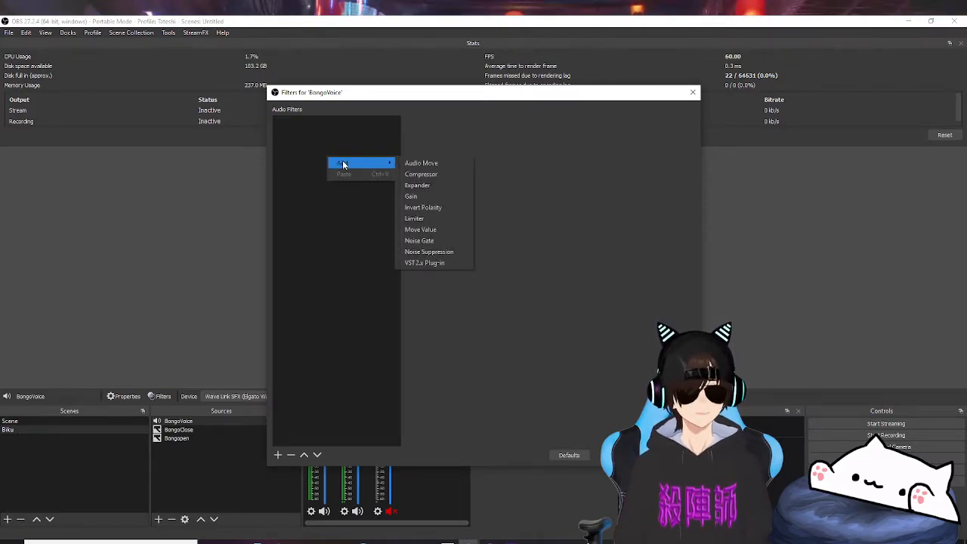
left_click(411, 163)
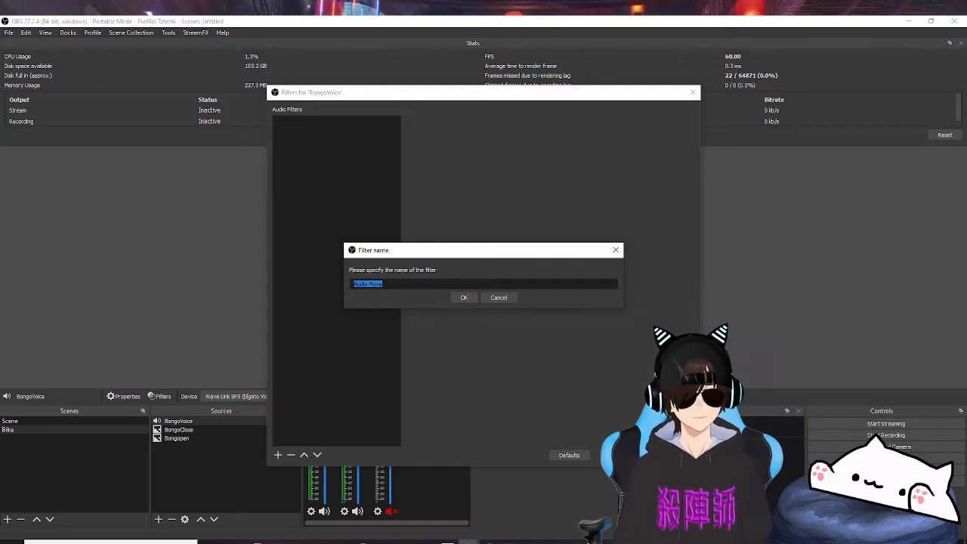
type("Open")
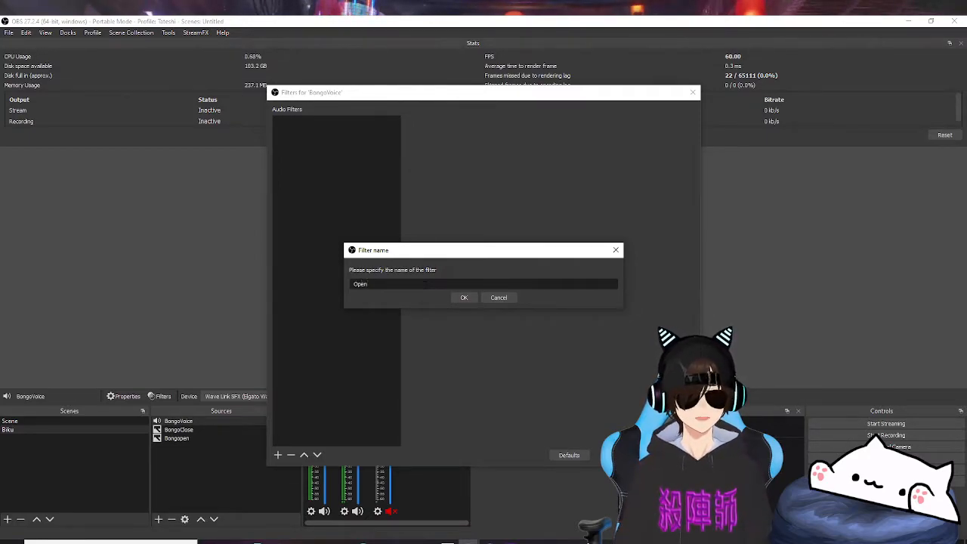
left_click(468, 297)
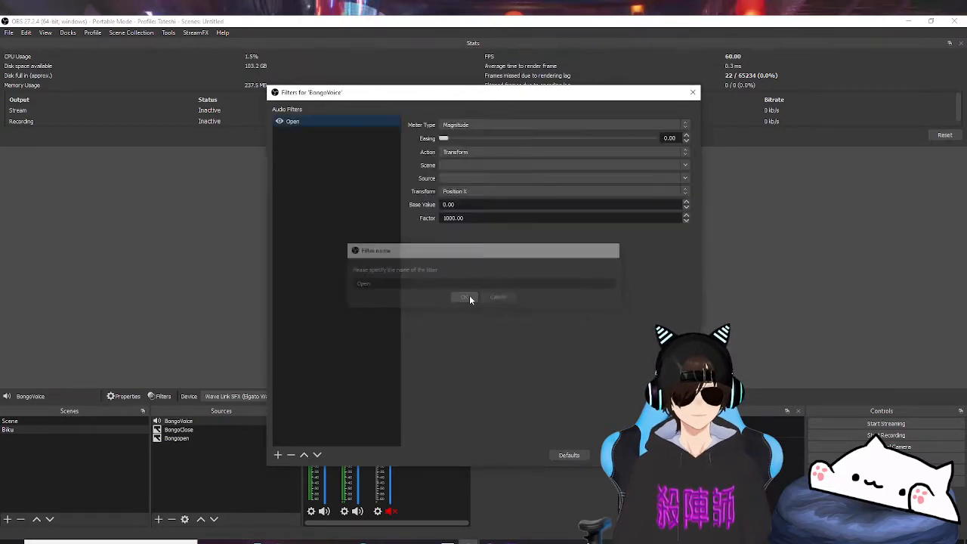
Add a second Audio Move filter named Close to BongoVoice
left_click(278, 455)
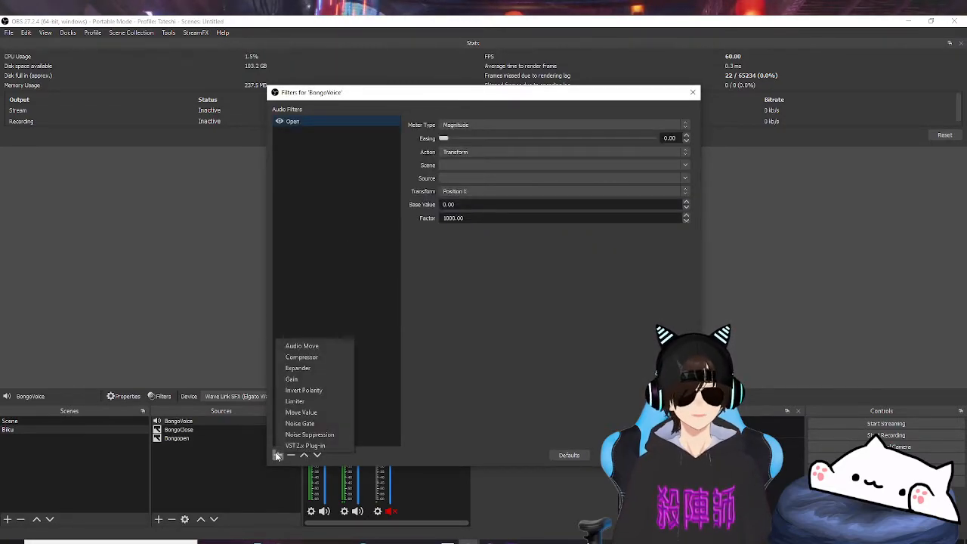
left_click(319, 348)
type("Close")
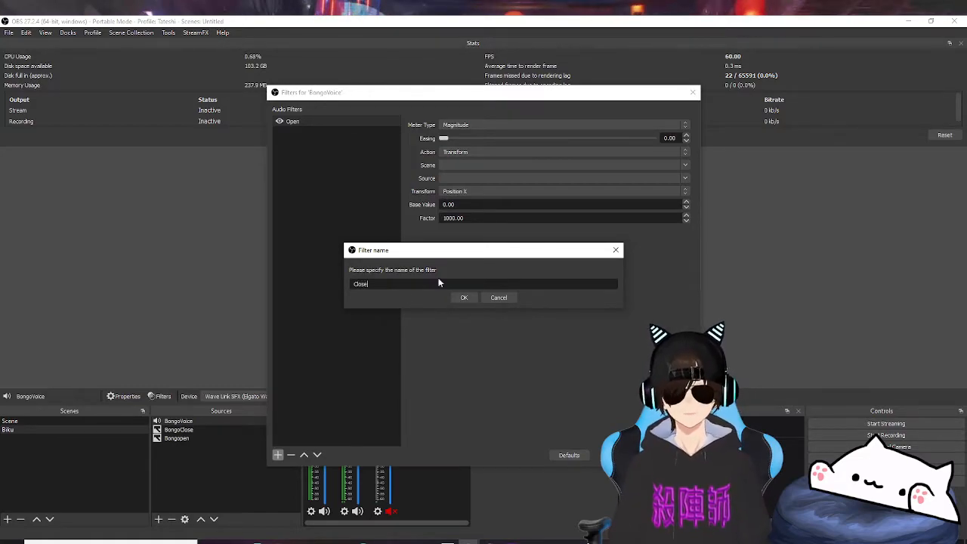
left_click(470, 298)
Select the Open filter and consult the existing Bongo voice filter window as a reference for its settings
left_click(307, 123)
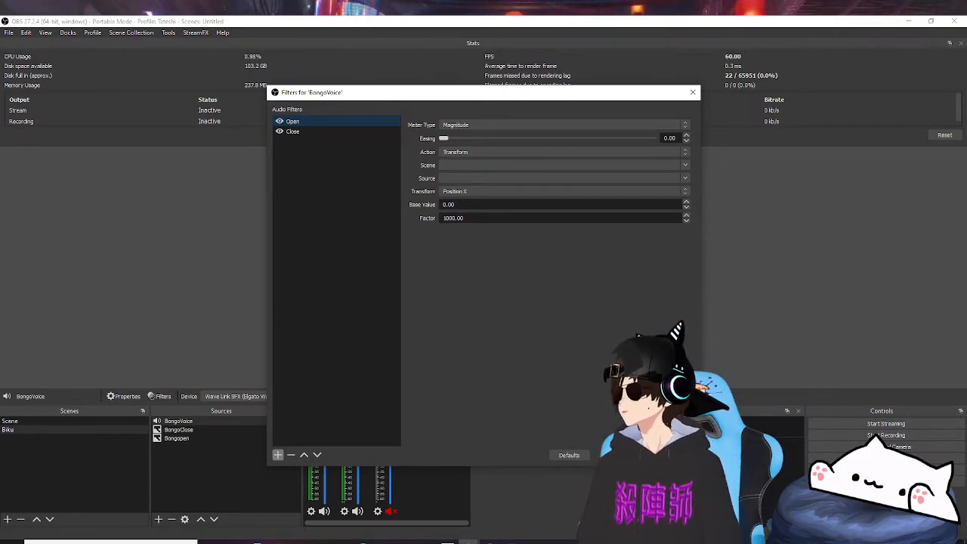
left_click_drag(966, 170, 270, 114)
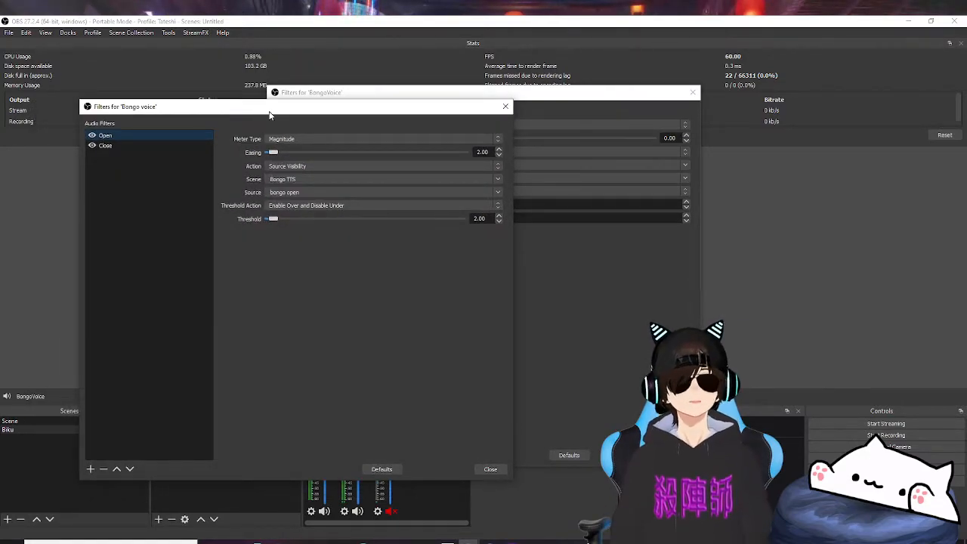
left_click_drag(270, 114, 283, 109)
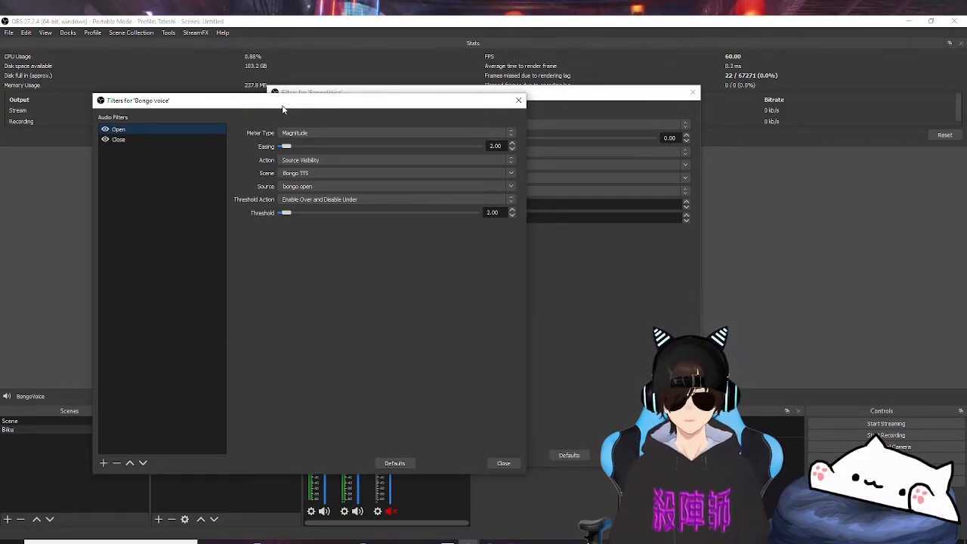
left_click_drag(283, 107, 966, 130)
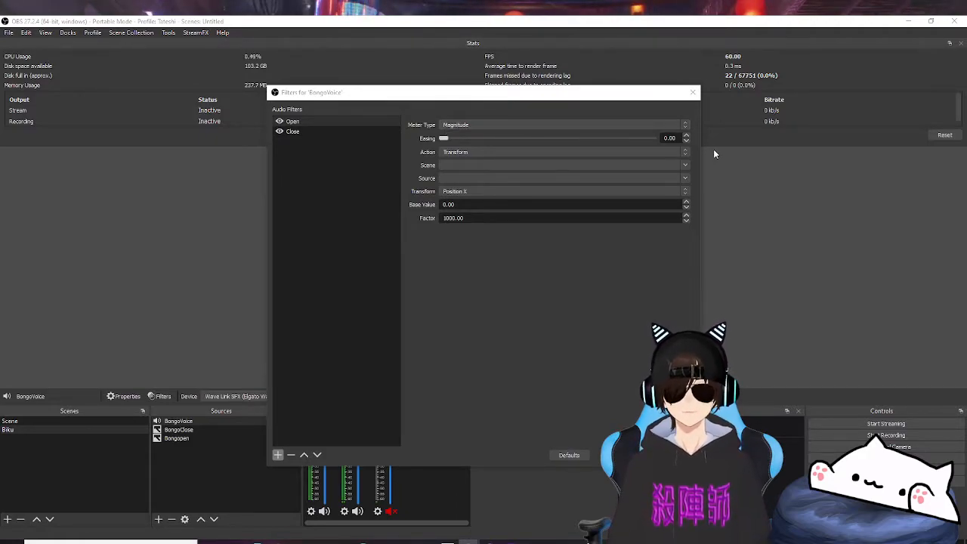
Set the Open filter's easing to 2.00 and its action to Source Visibility
left_click(667, 139)
double_click(667, 138)
type("2")
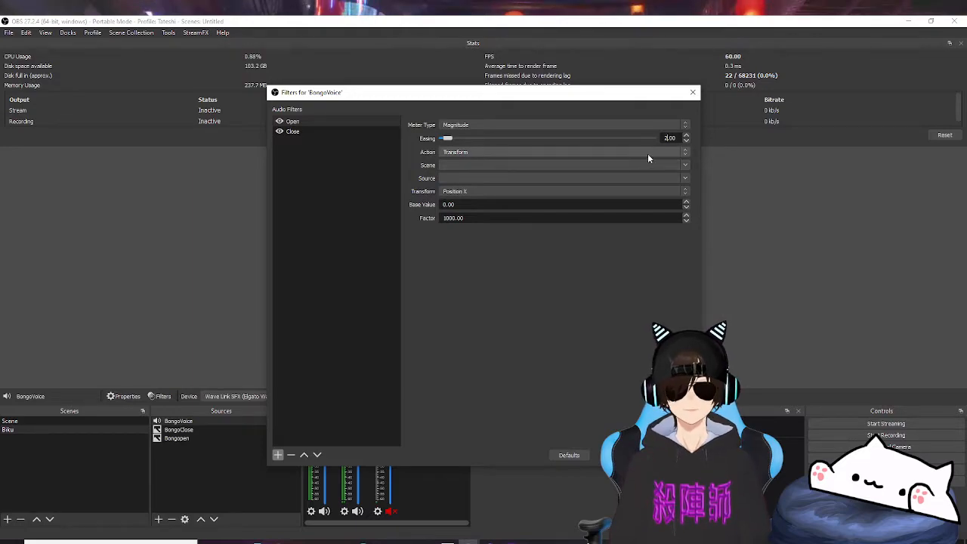
left_click(687, 151)
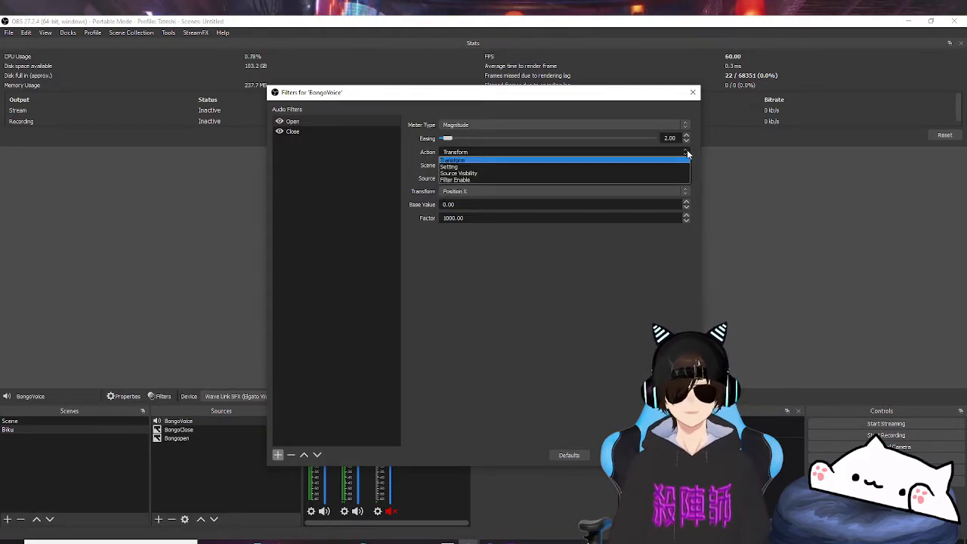
left_click(483, 174)
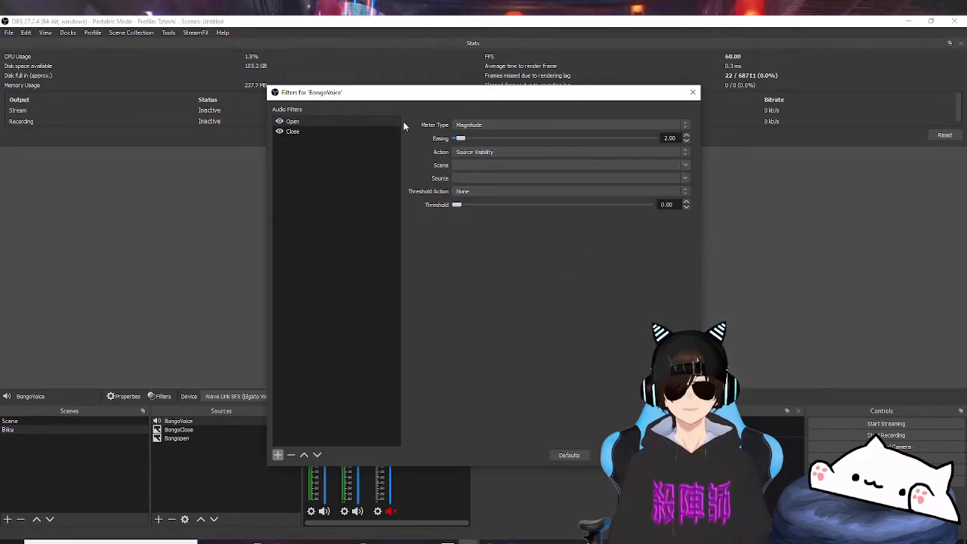
Target Bongopen in the Biku scene with the Open filter, using Enable Over and Disable Under at a threshold of 2.00
left_click(686, 166)
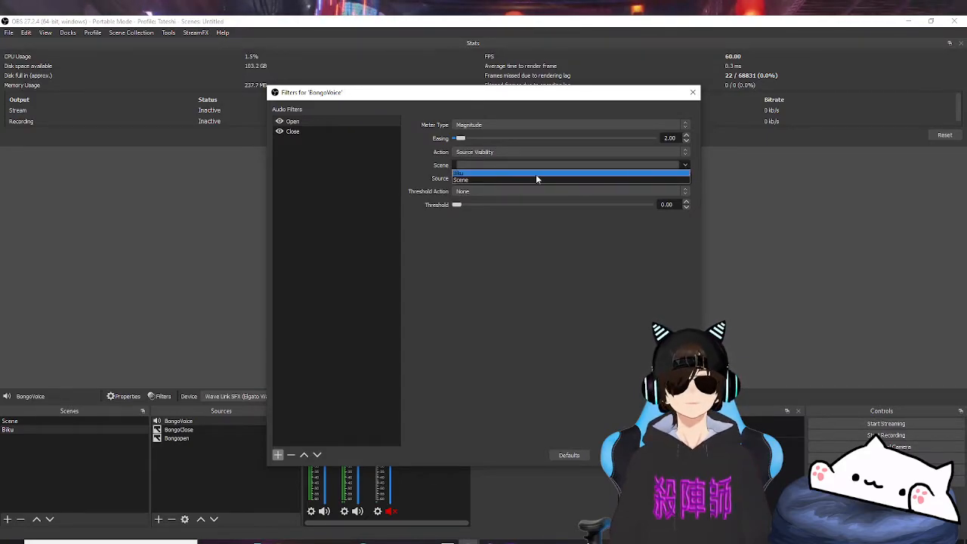
left_click(482, 174)
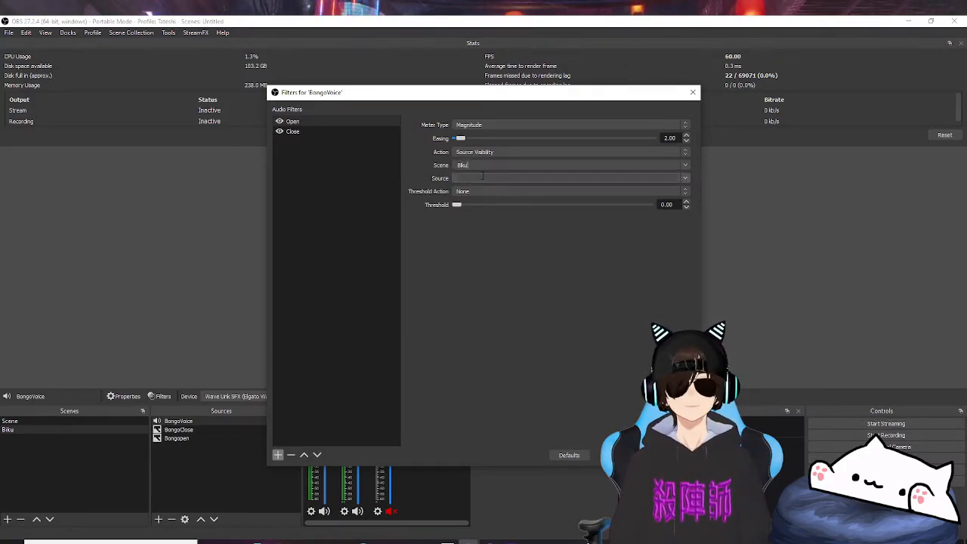
left_click(683, 181)
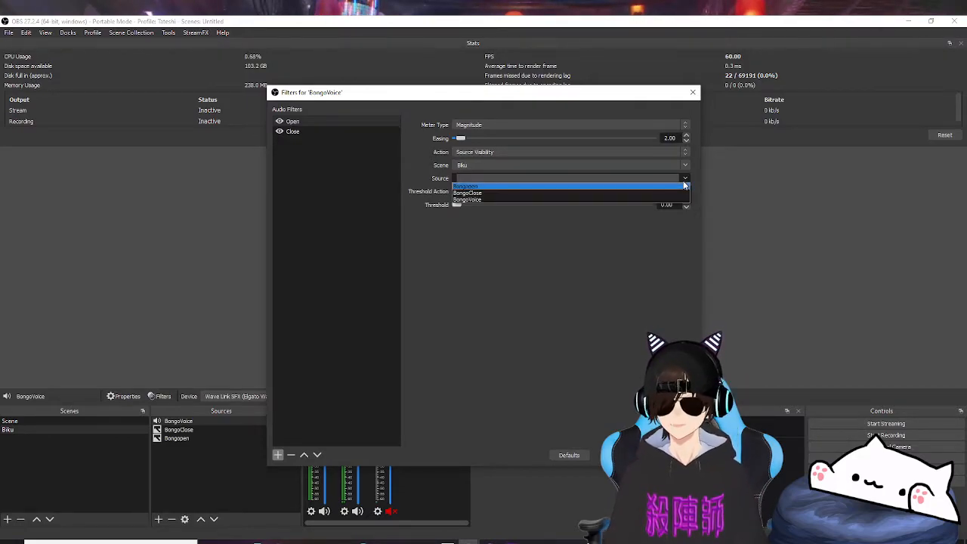
left_click(507, 186)
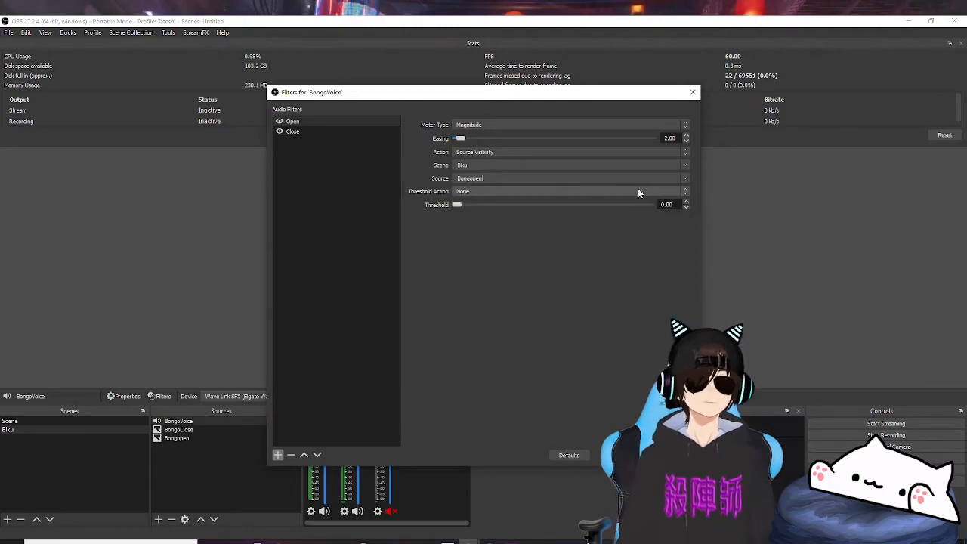
left_click(686, 192)
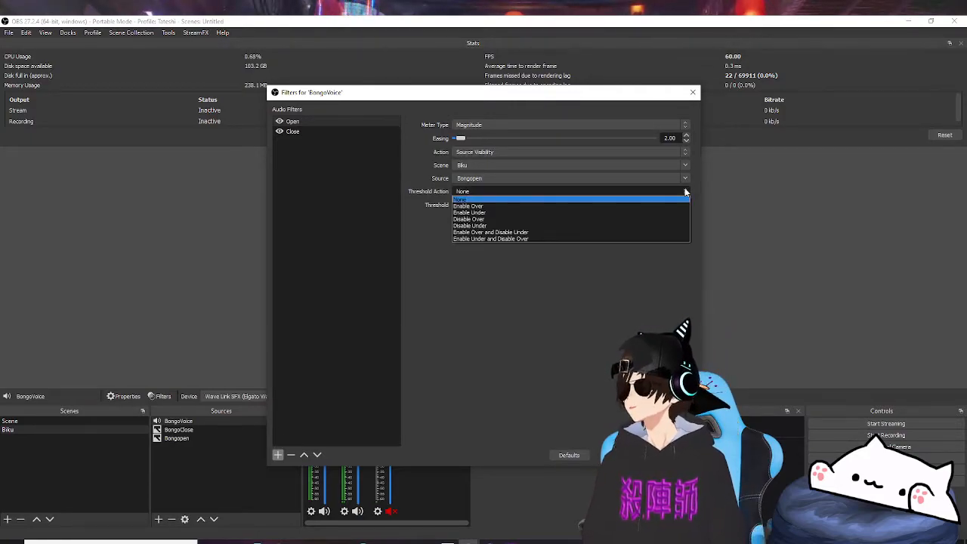
left_click(533, 233)
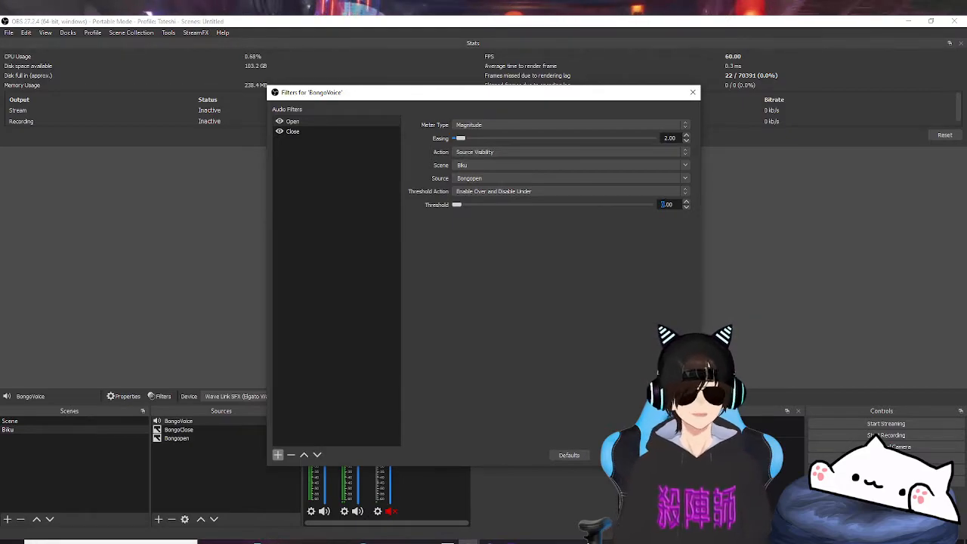
type("2")
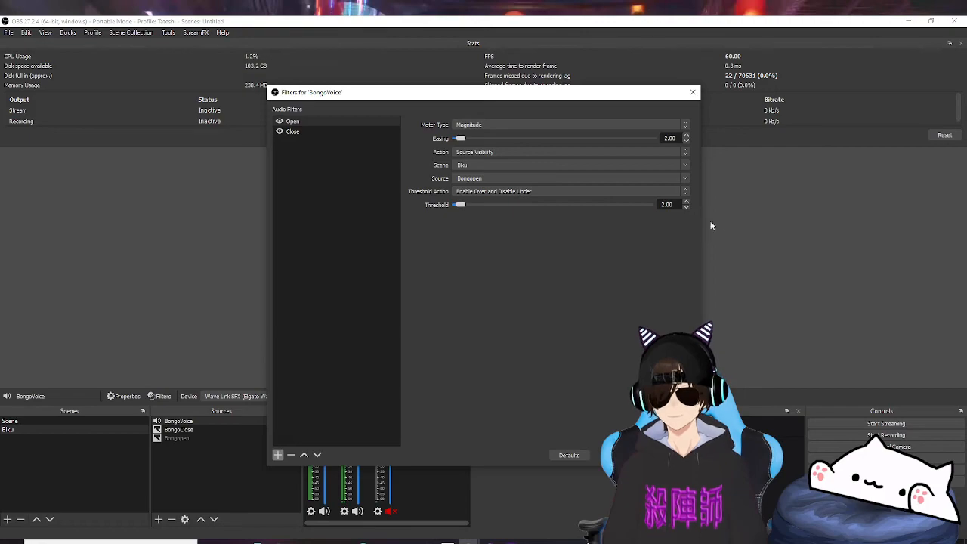
Set the Close filter's easing to 2.00 and its action to Source Visibility
left_click(310, 131)
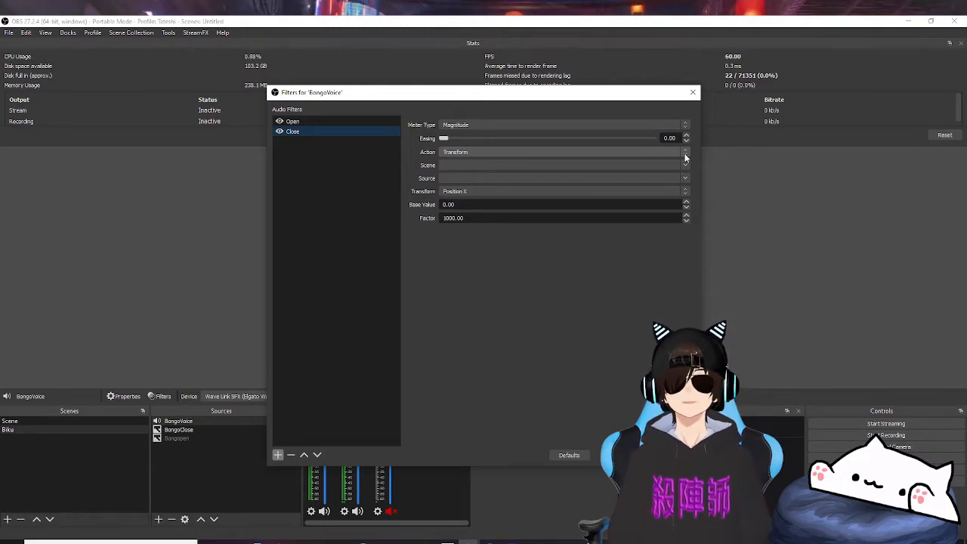
left_click(666, 137)
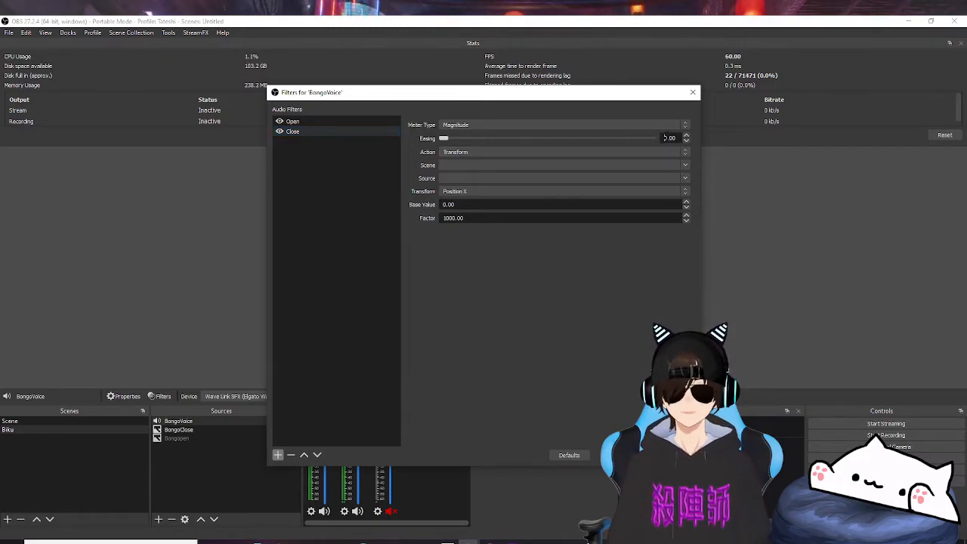
key("BackSpace")
type("2")
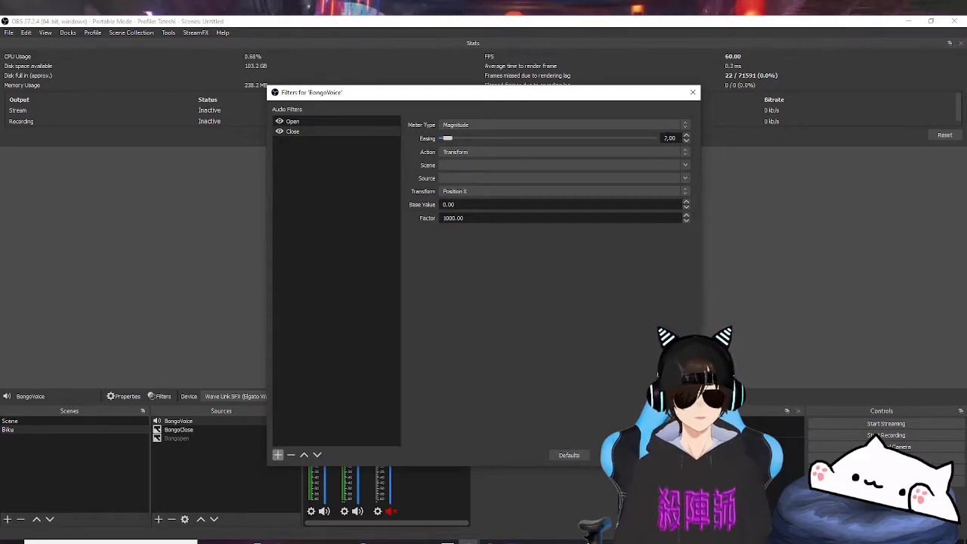
left_click(683, 153)
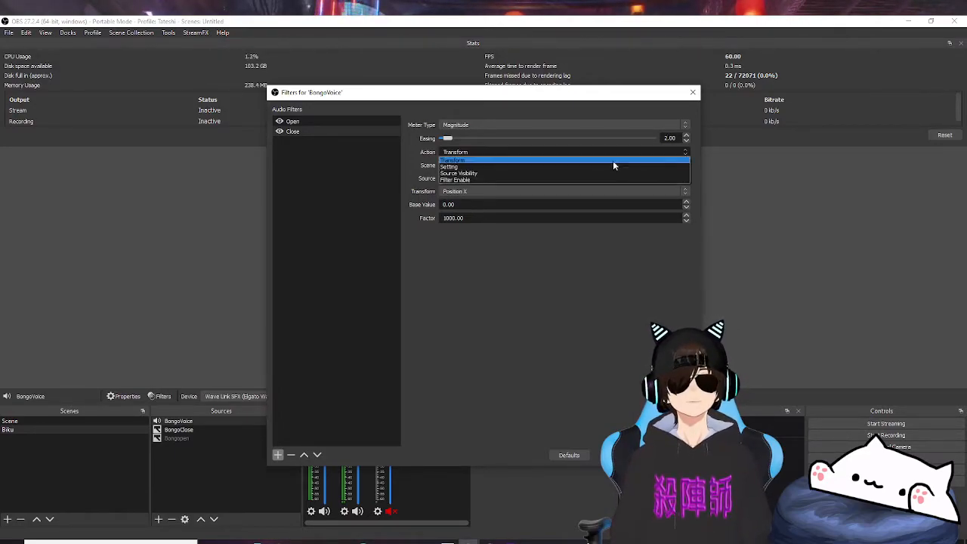
left_click(475, 174)
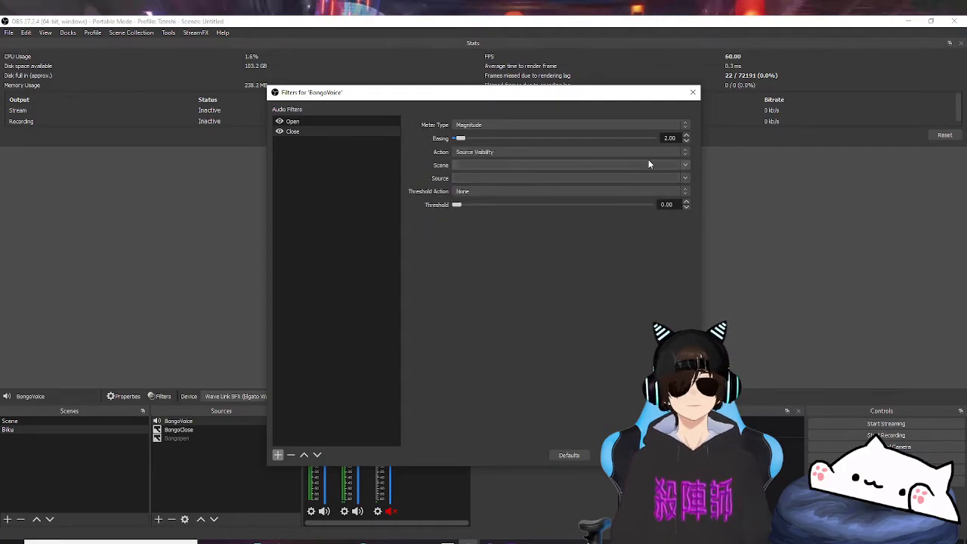
Target the BongoClose source in the Biku scene with the Close filter
left_click(688, 165)
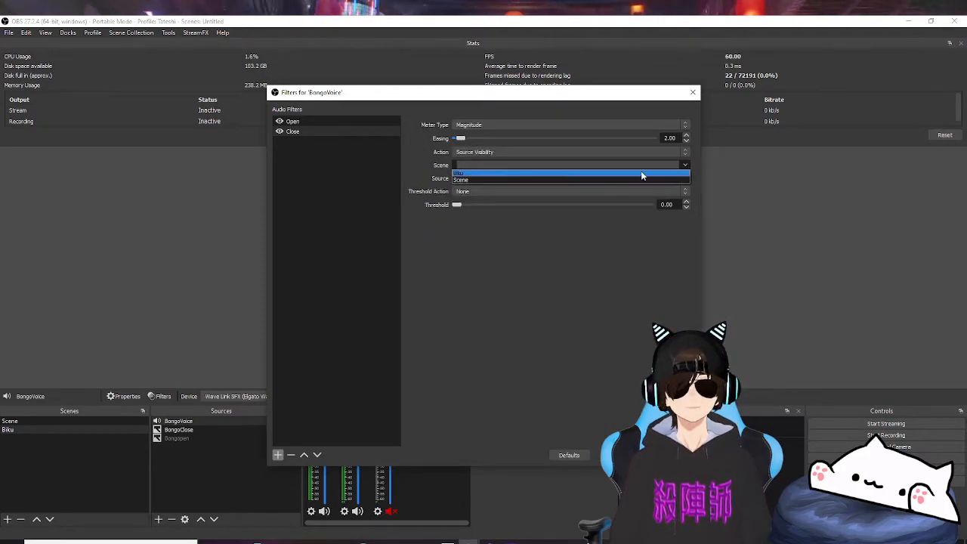
left_click(517, 173)
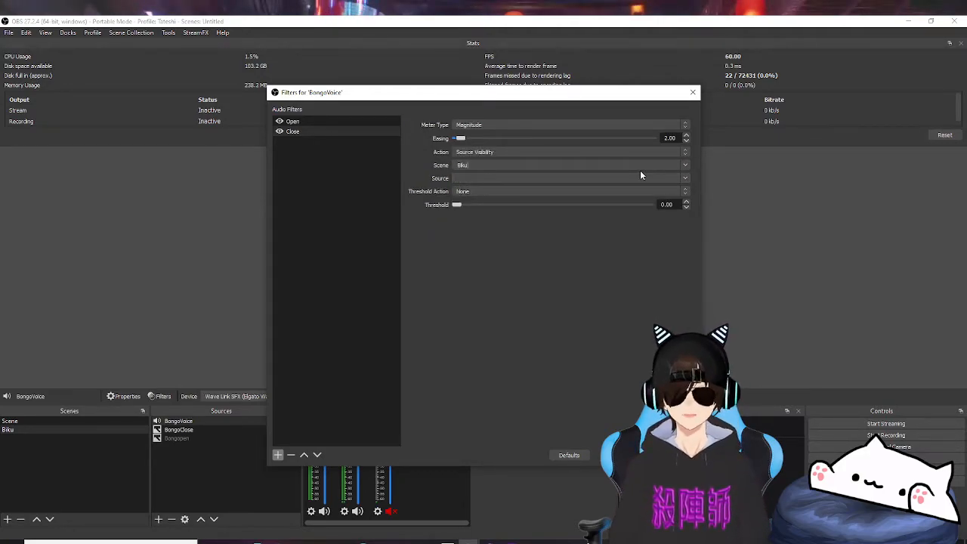
left_click(684, 178)
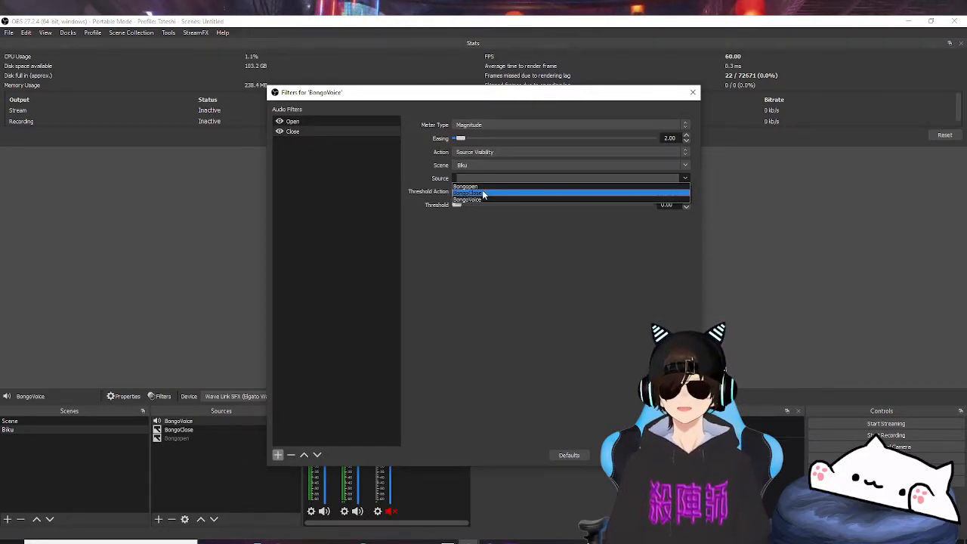
left_click(483, 193)
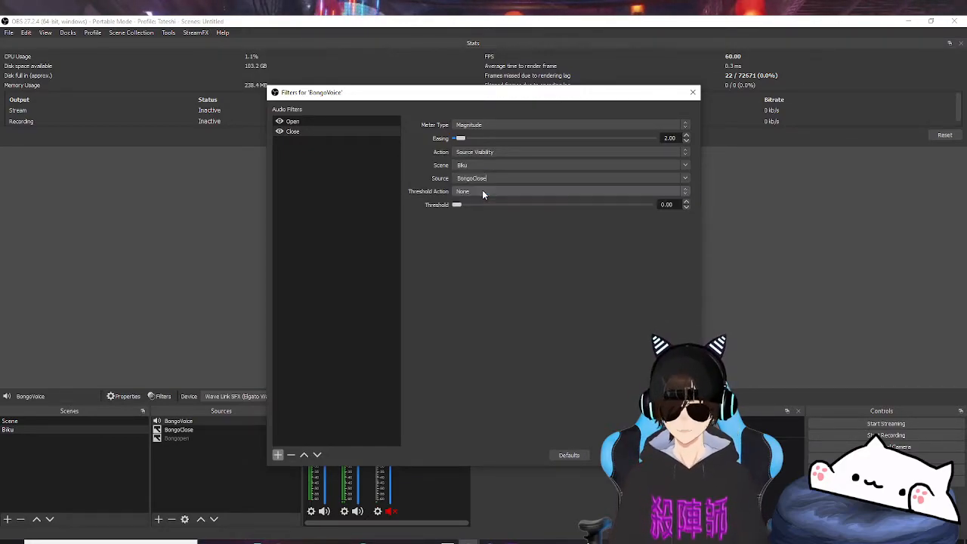
Set the Close filter's threshold action to Enable Under and Disable Over at a threshold of 2.00, and close the filters window
left_click(684, 194)
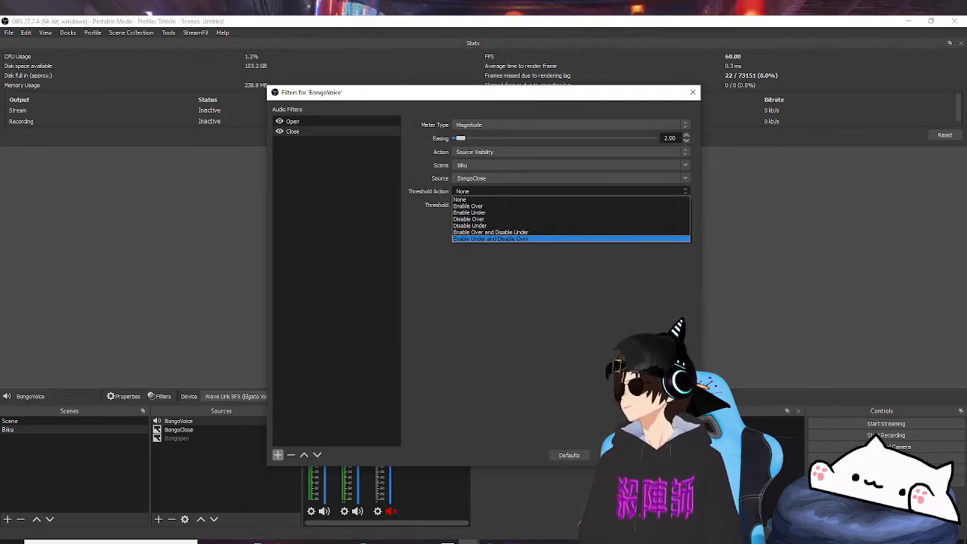
left_click(529, 191)
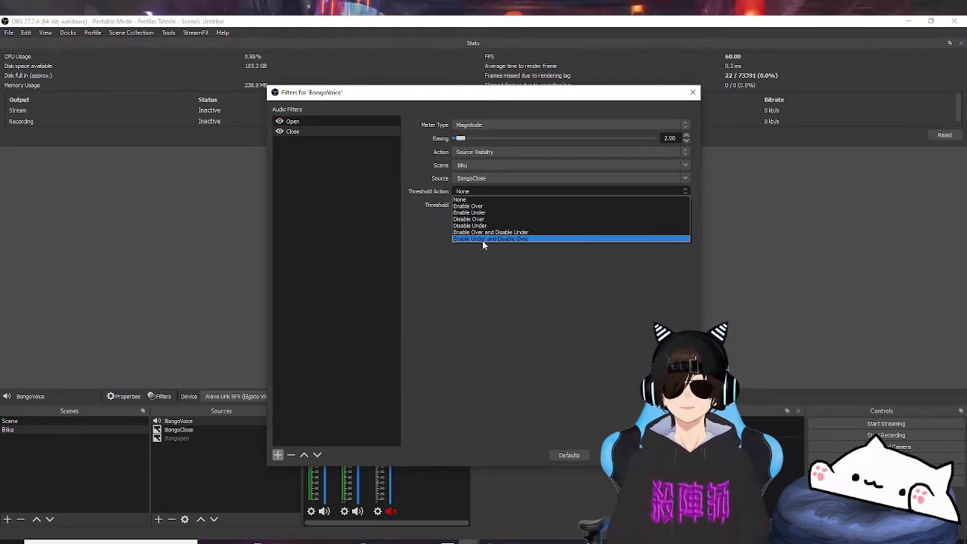
left_click(484, 239)
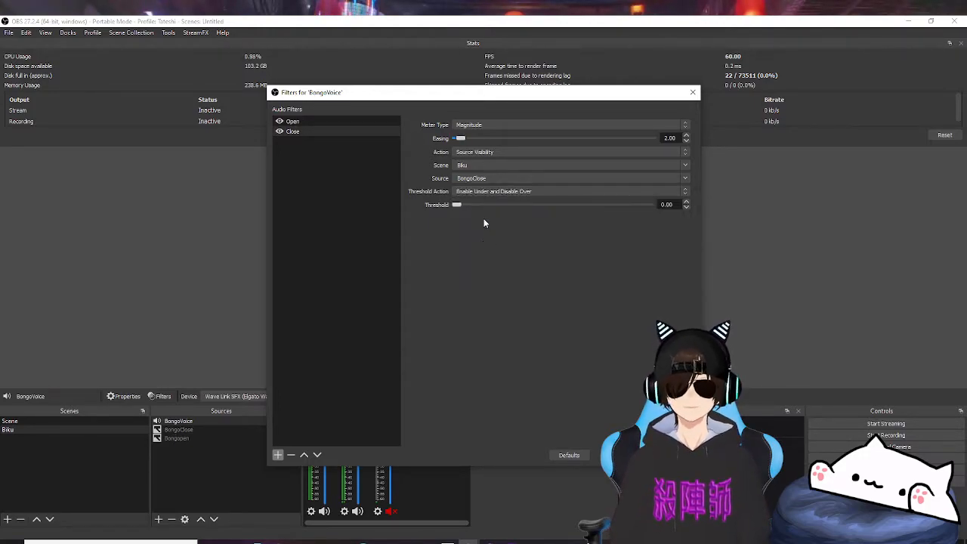
left_click(663, 205)
type("2")
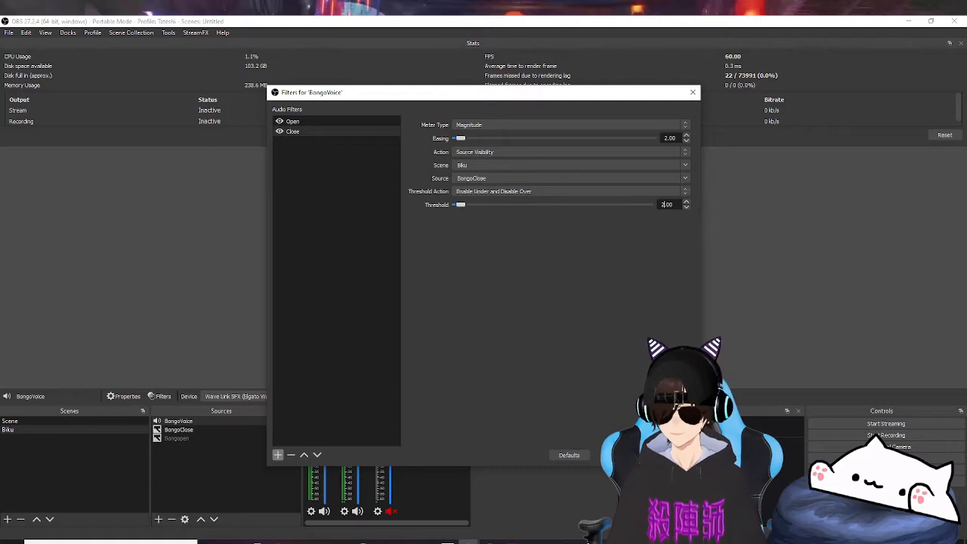
key("Escape")
Switch to Bikubot and open the existing !temptts command to review its chain of actions as a reference
left_click(216, 430)
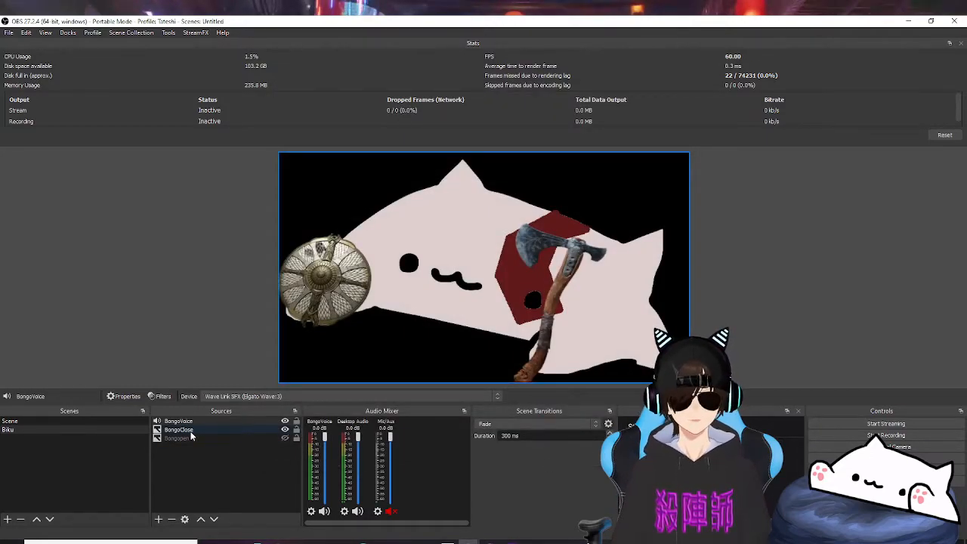
left_click(185, 438)
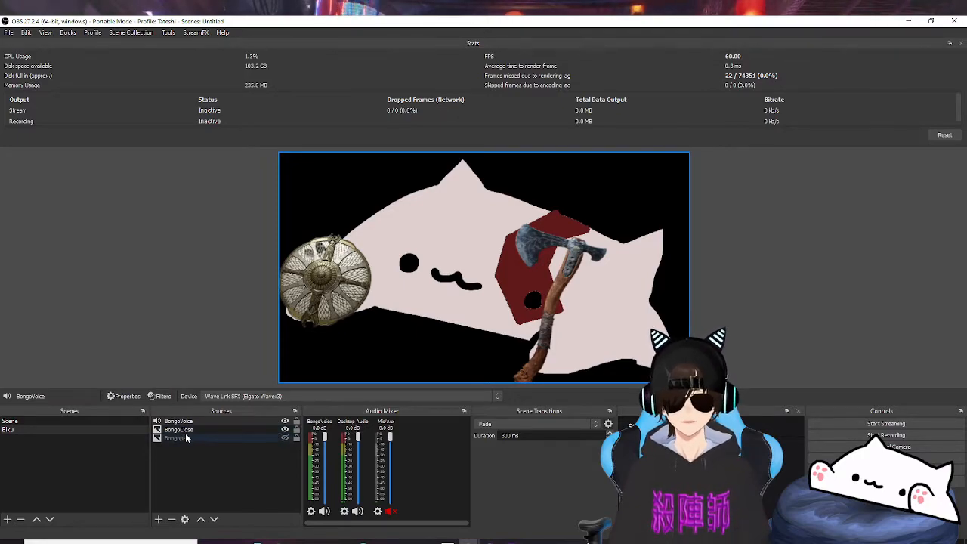
mouse_move(512, 542)
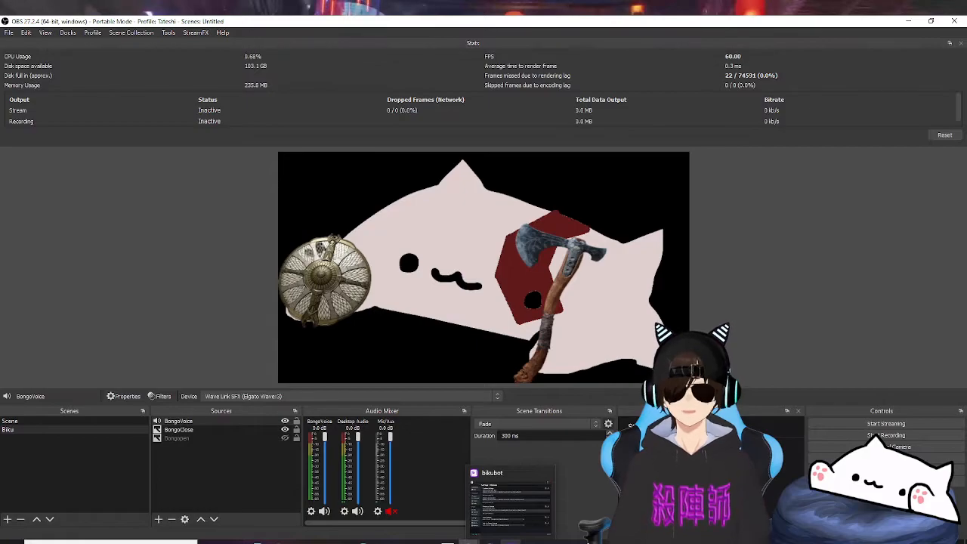
left_click(512, 542)
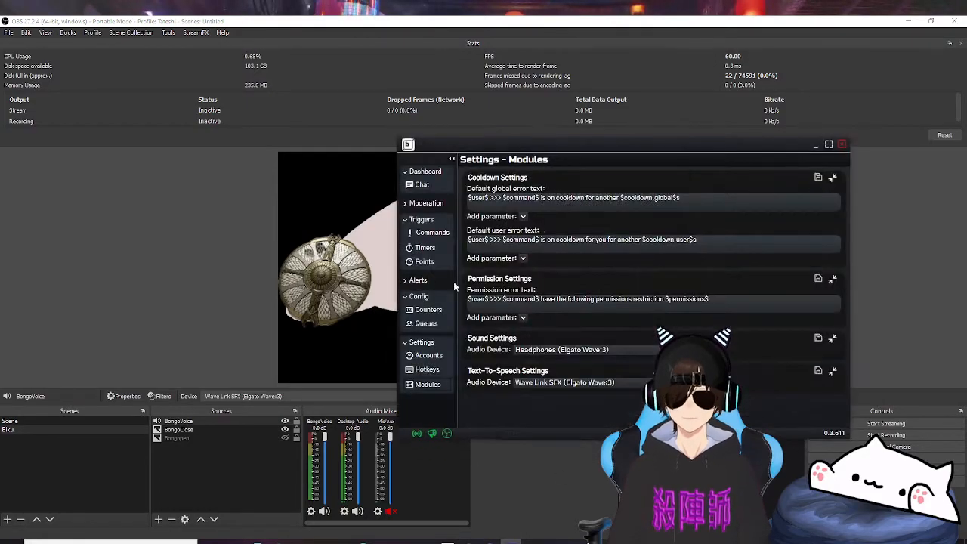
left_click(429, 233)
double_click(491, 254)
left_click_drag(645, 143, 777, 144)
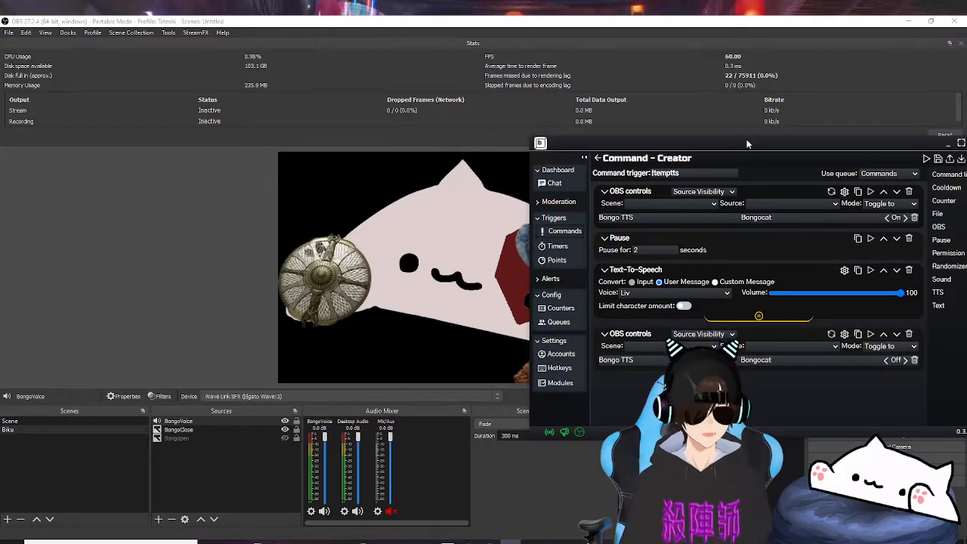
left_click_drag(747, 144, 543, 143)
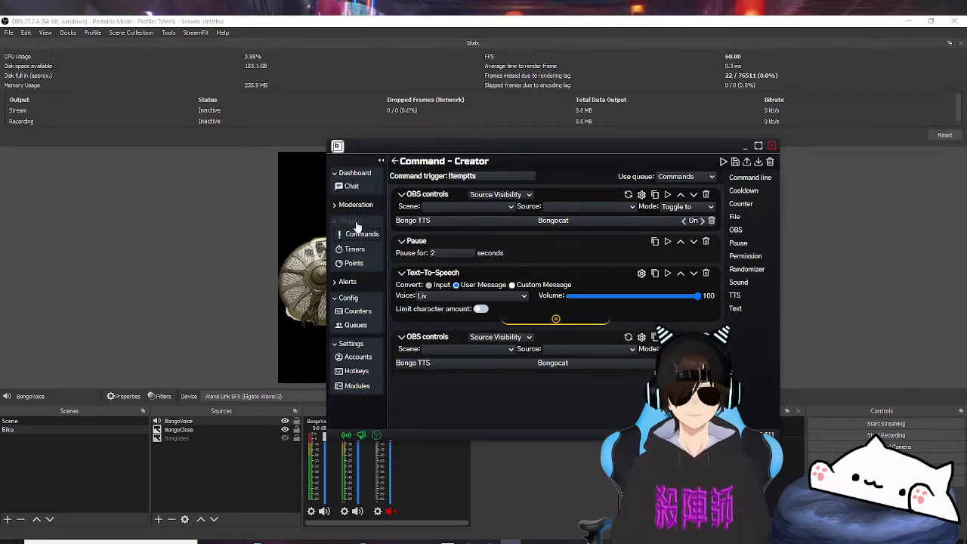
Examine the trigger types and the alerts category that can start an action chain
left_click(357, 224)
left_click(356, 224)
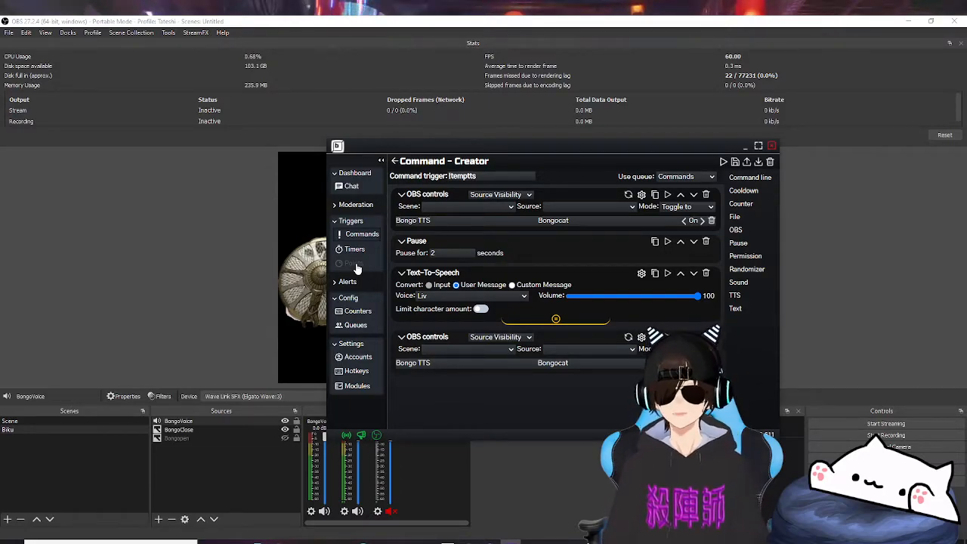
left_click_drag(357, 269, 360, 304)
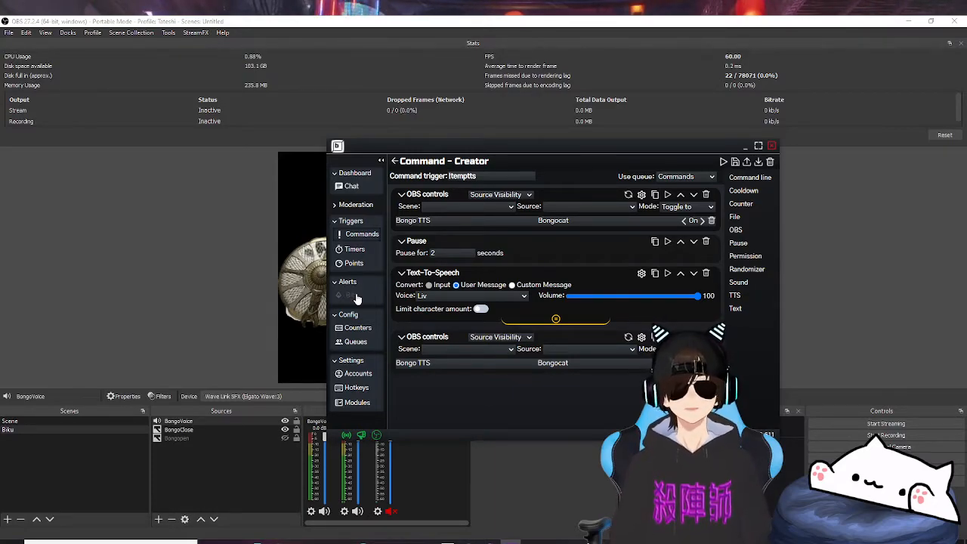
Create a new command with the trigger "demo"
left_click(363, 237)
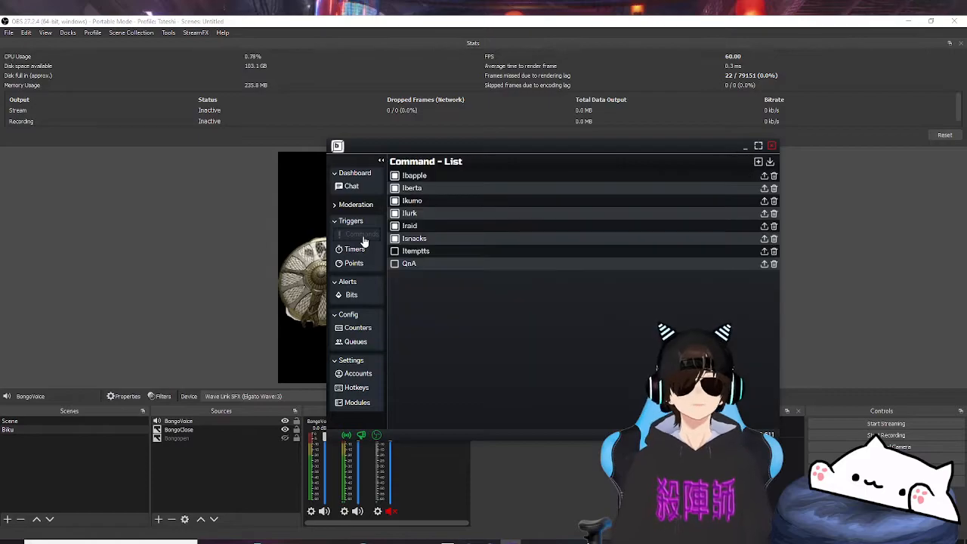
left_click(759, 162)
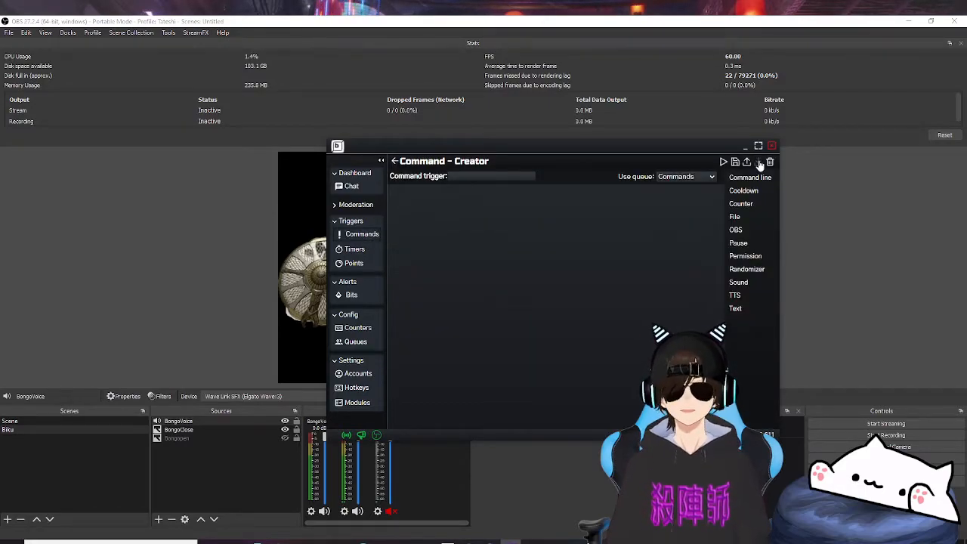
left_click(471, 179)
type("deom")
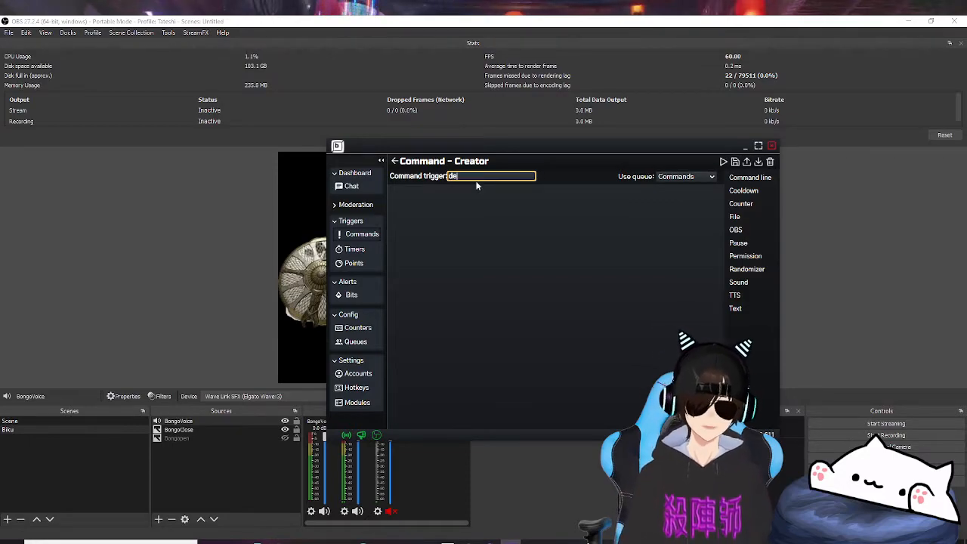
key("BackSpace")
key("BackSpace")
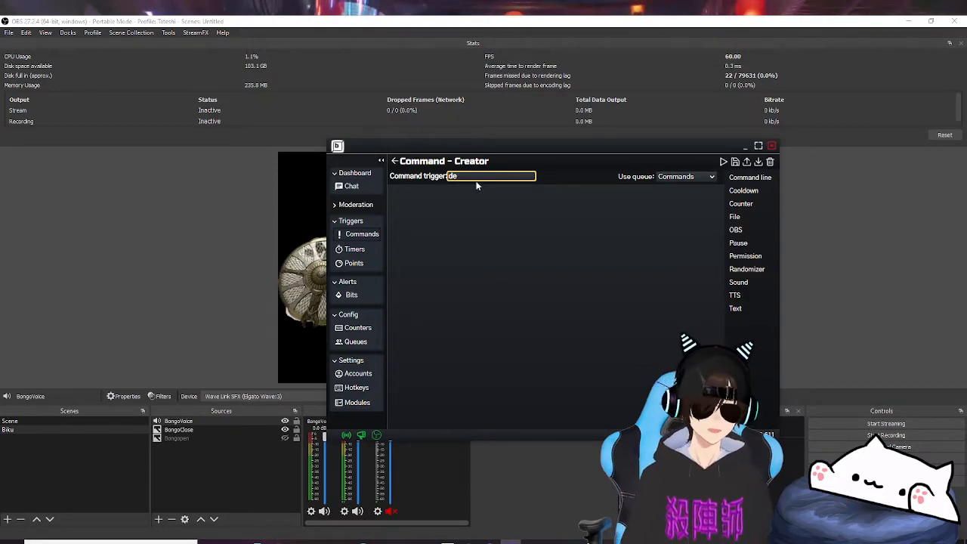
type("mo")
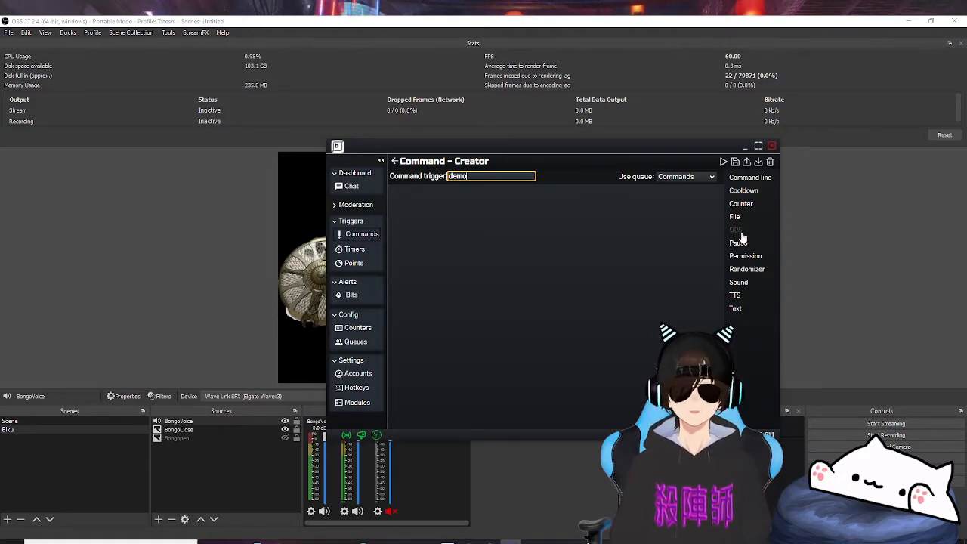
Add an OBS source visibility action to the demo command that toggles Bongopen in the Biku scene to On
left_click_drag(745, 270, 741, 317)
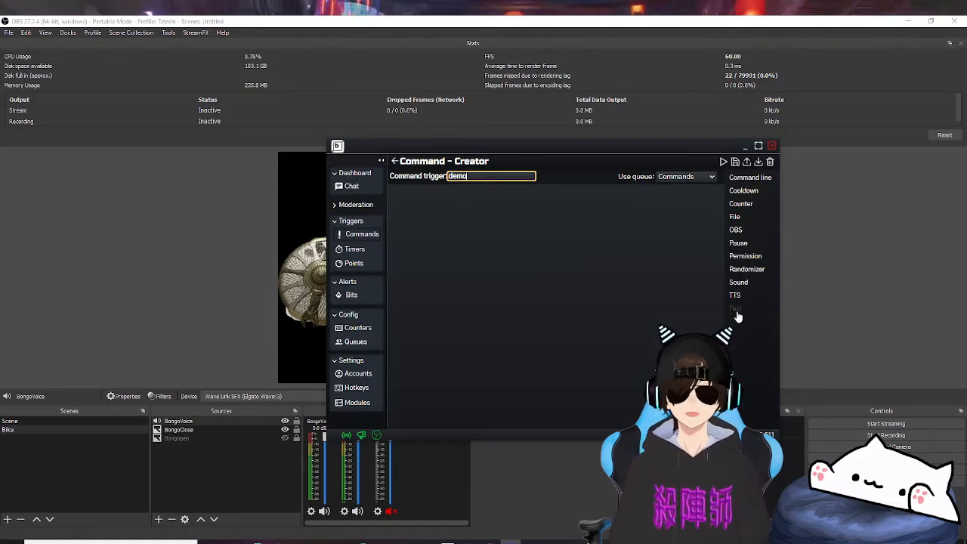
left_click_drag(748, 178, 751, 190)
left_click_drag(737, 230, 549, 214)
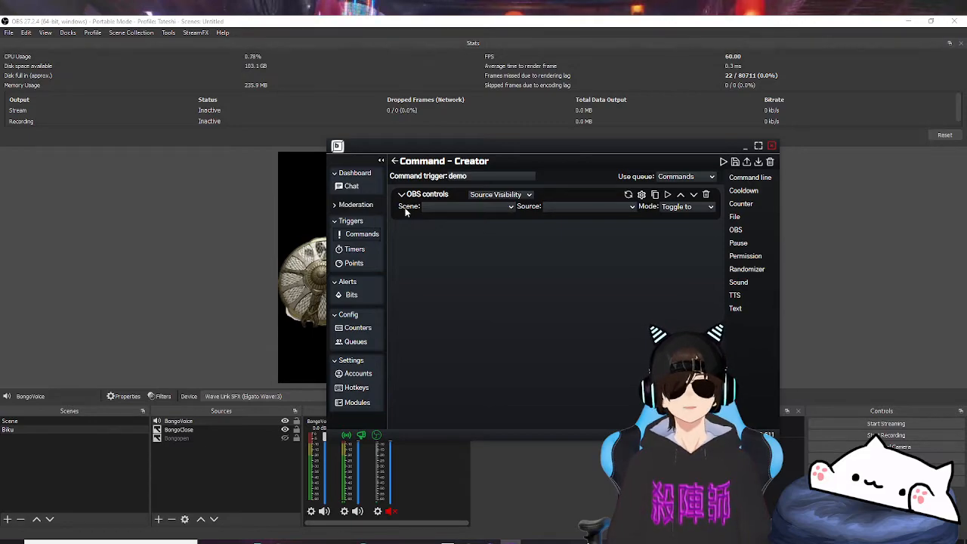
left_click(511, 213)
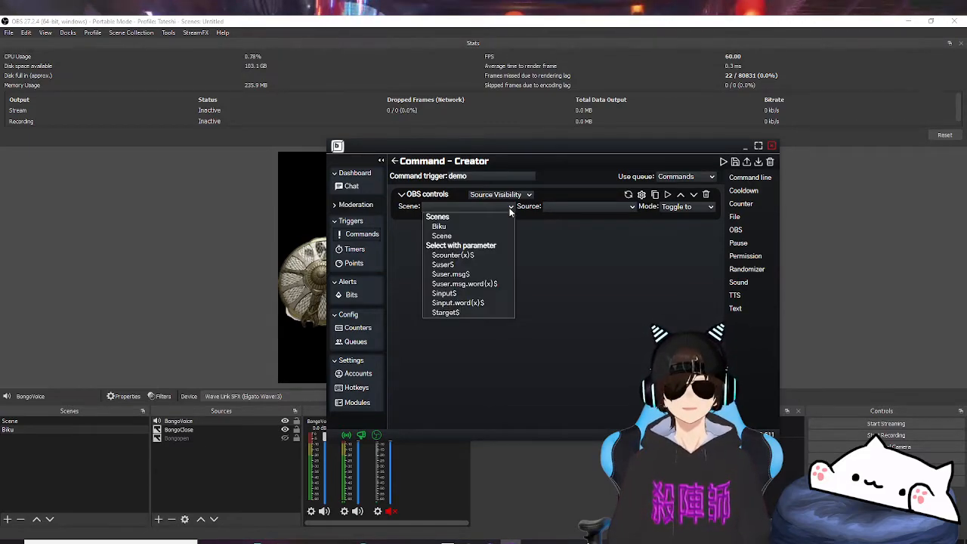
left_click(444, 227)
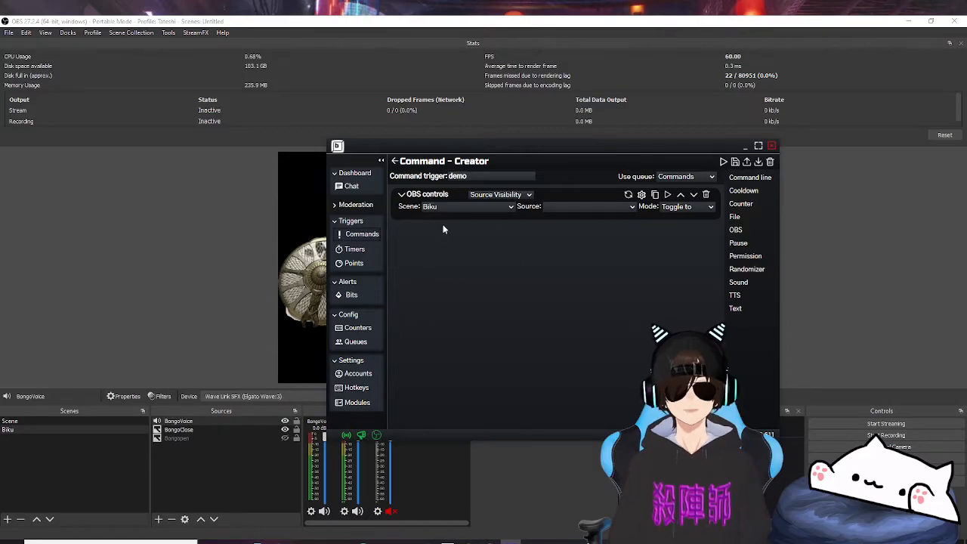
left_click(632, 209)
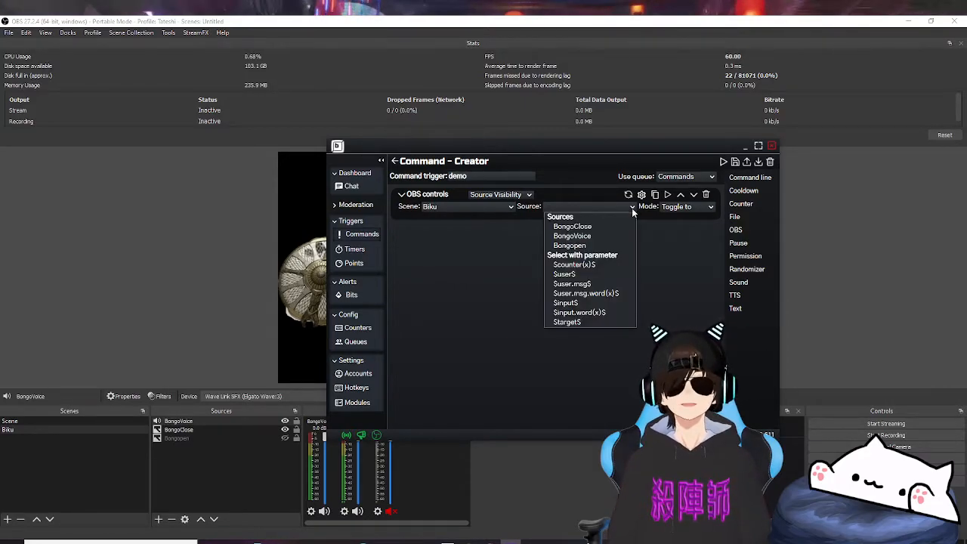
left_click(597, 246)
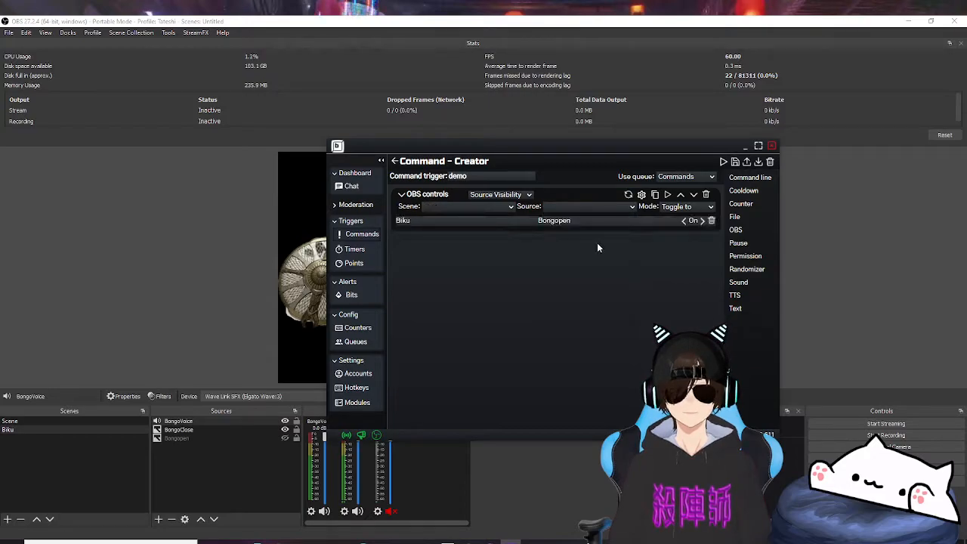
left_click(702, 226)
left_click(685, 224)
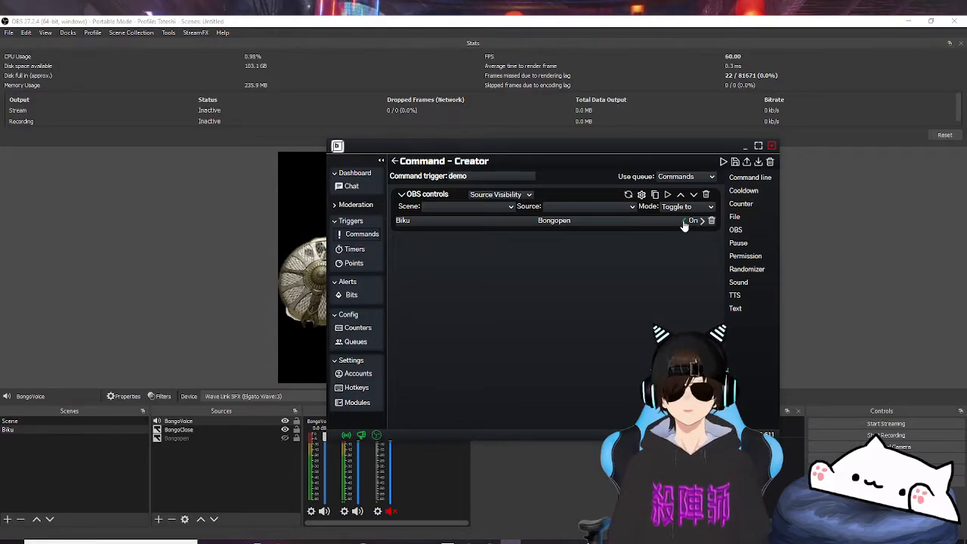
mouse_move(736, 230)
left_mouse_down()
mouse_move(745, 241)
mouse_move(706, 235)
mouse_move(739, 237)
left_mouse_up()
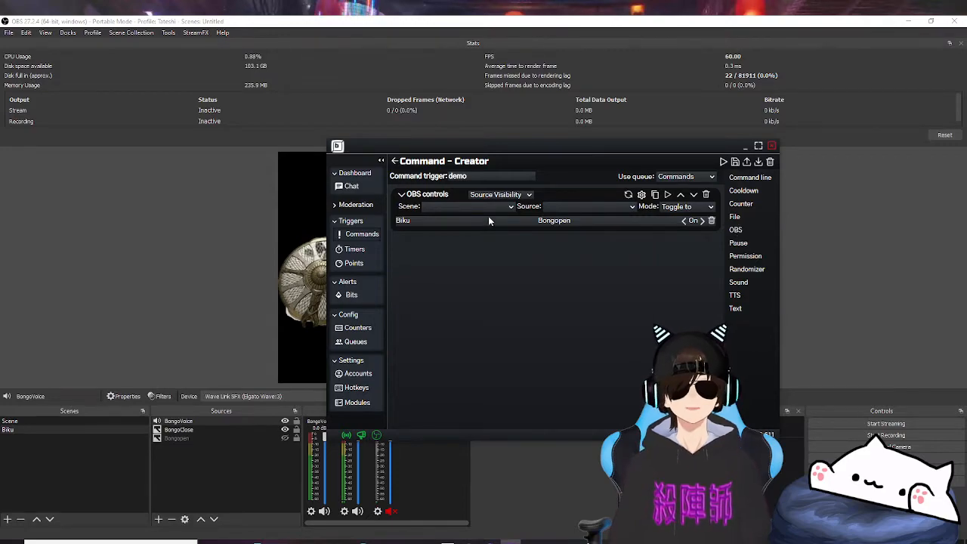
left_click(510, 209)
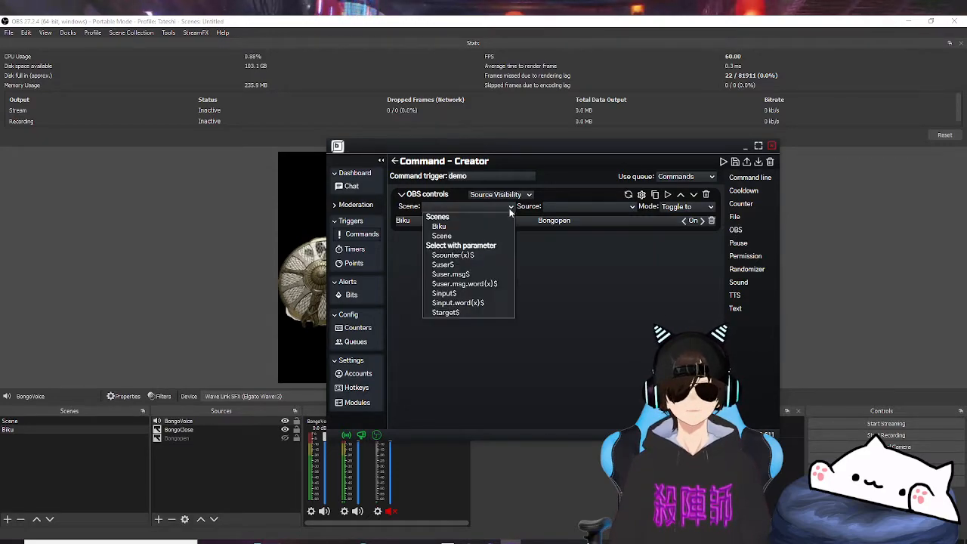
left_click(458, 227)
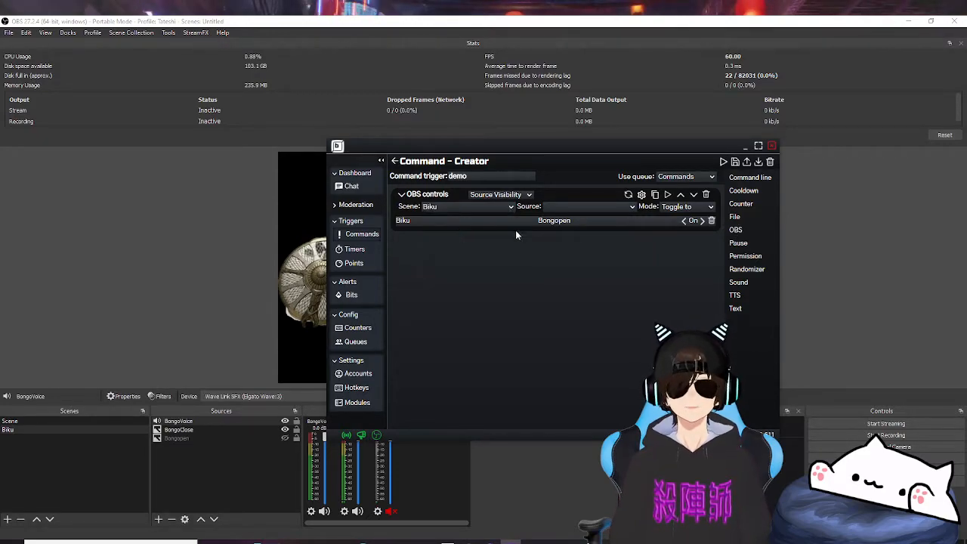
left_click(628, 208)
left_click(596, 236)
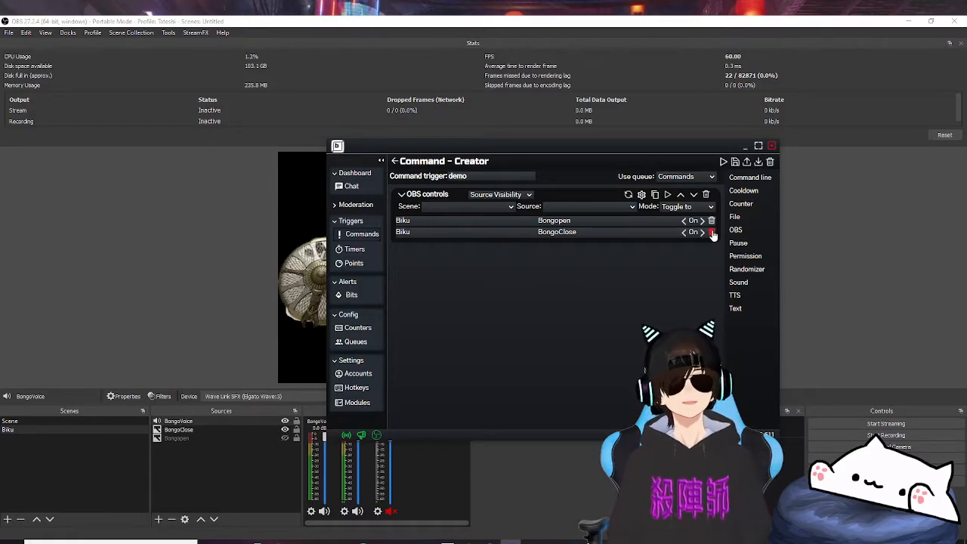
left_click(711, 232)
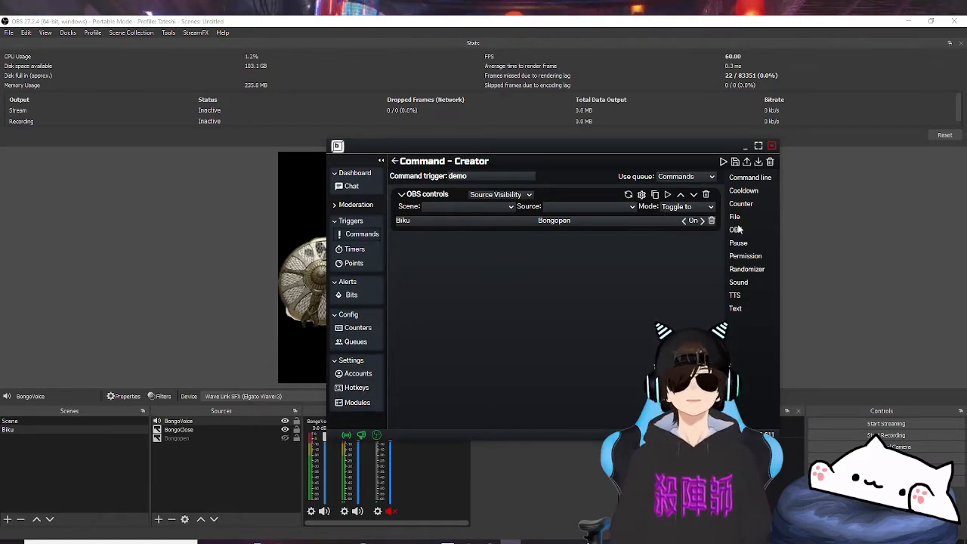
Add a Pause action of 2 seconds after the OBS controls action in the demo command
left_click_drag(739, 246, 565, 255)
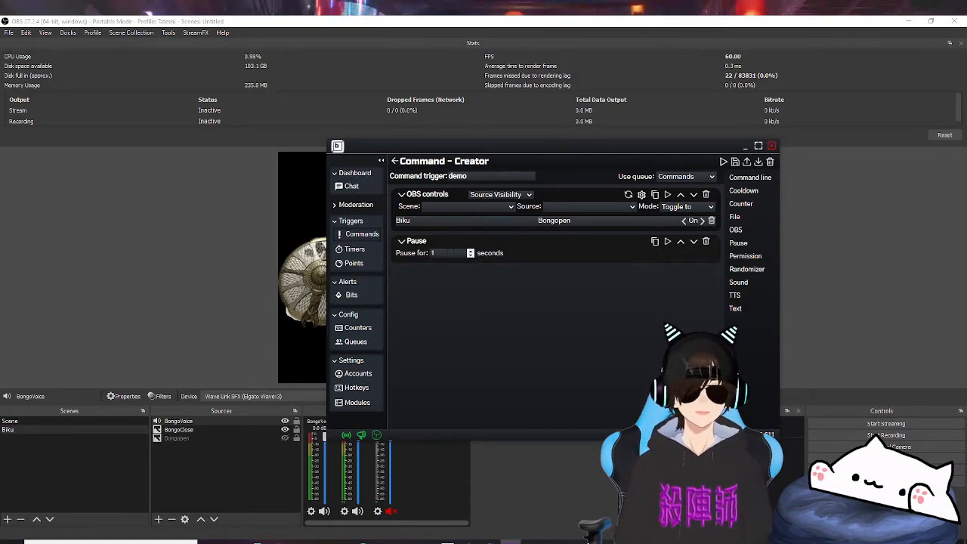
double_click(435, 253)
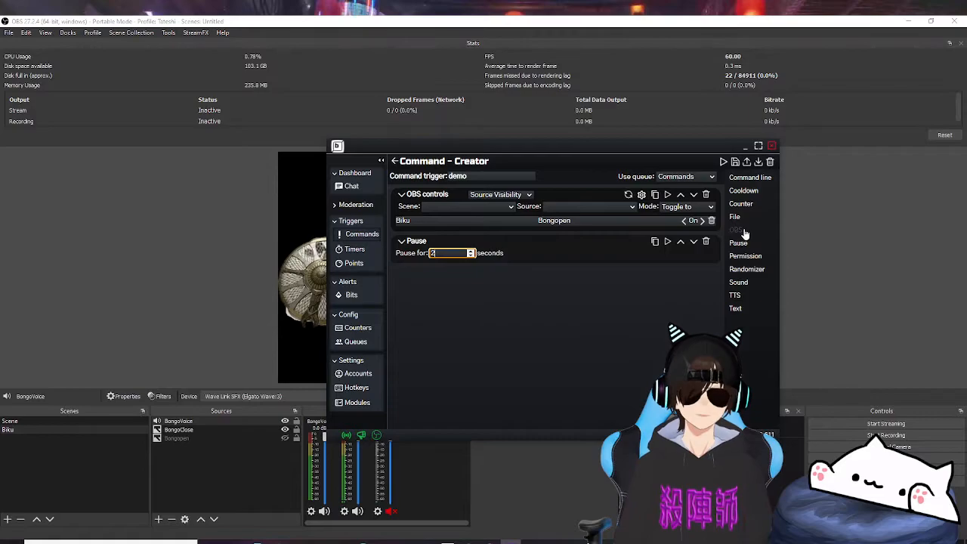
Add a Text-To-Speech action after the pause with the custom message "Hello" and volume 100
left_click(740, 301)
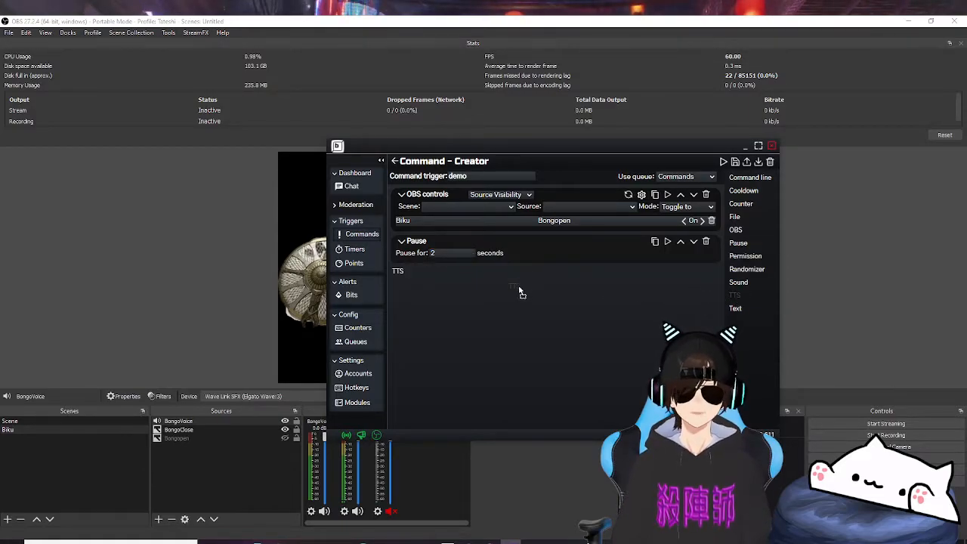
left_click_drag(520, 292, 508, 291)
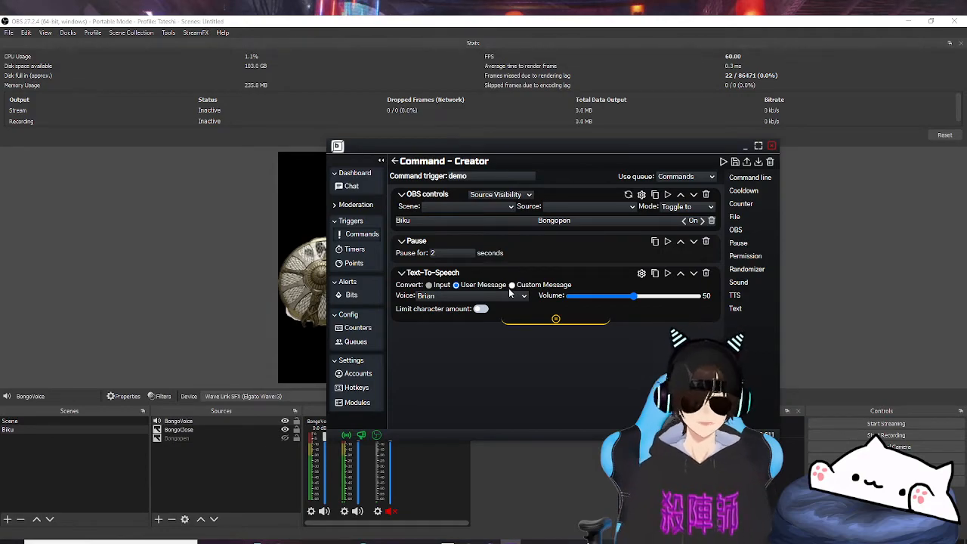
left_click(513, 285)
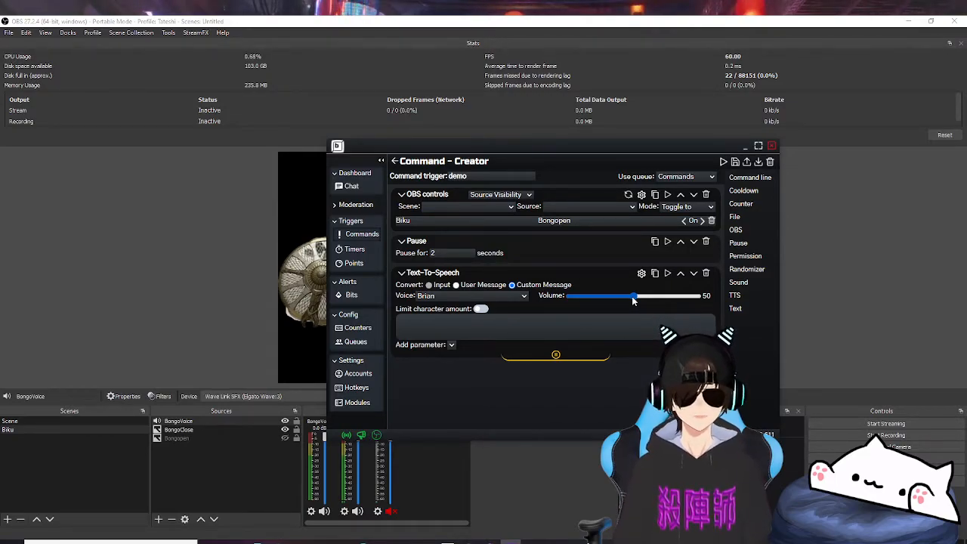
left_click_drag(633, 300, 707, 293)
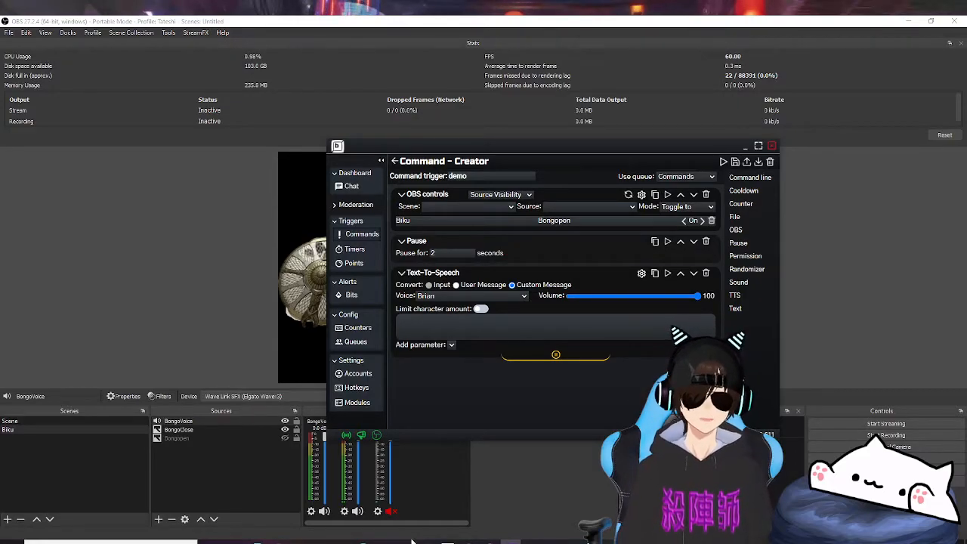
left_click(384, 541)
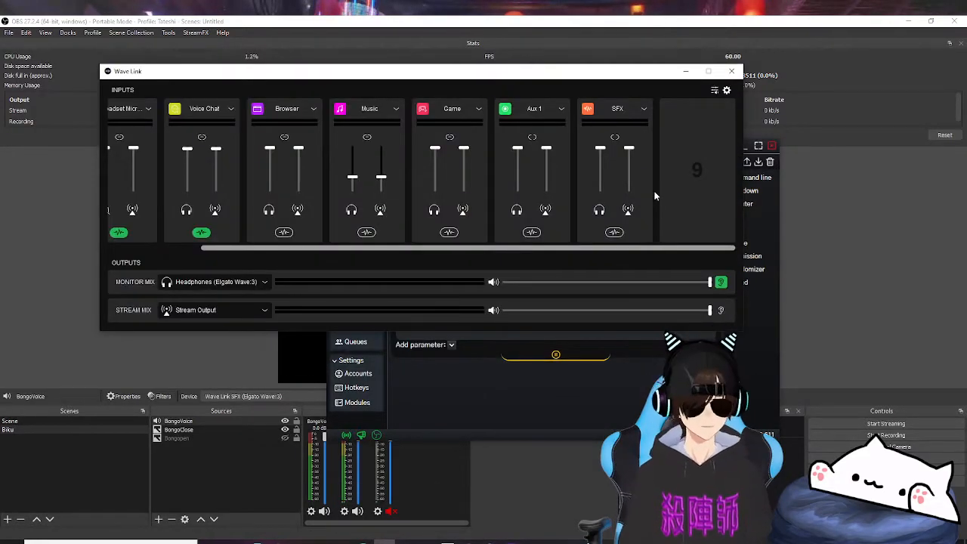
left_click(686, 71)
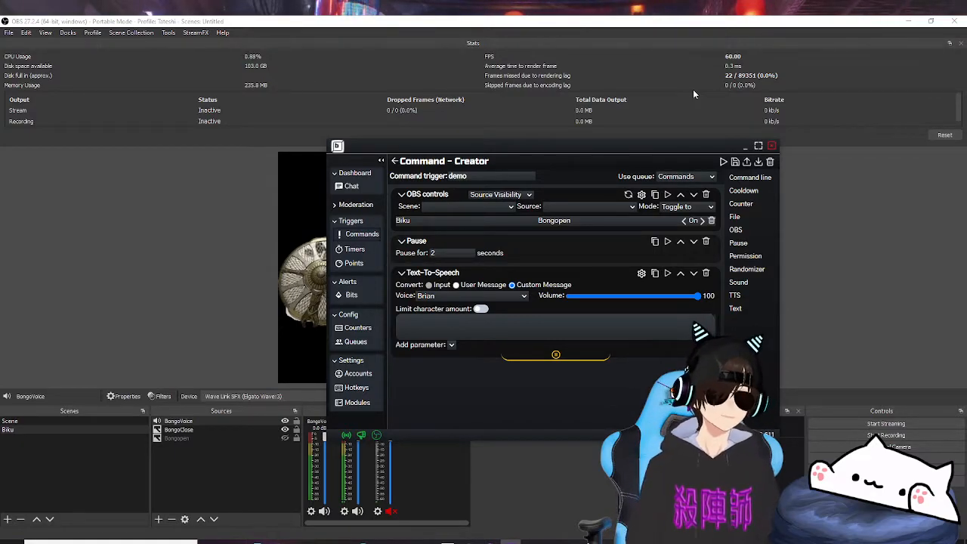
left_click(503, 320)
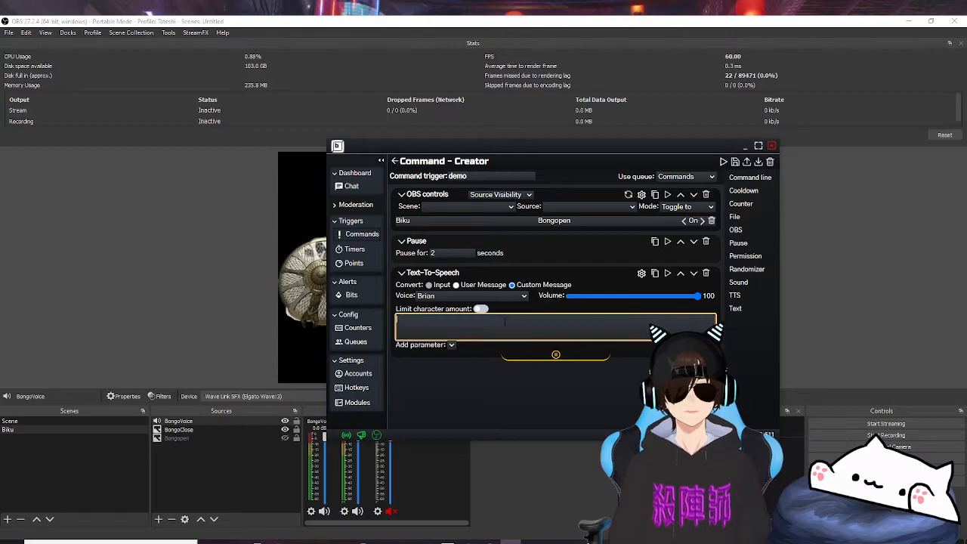
type("Hello")
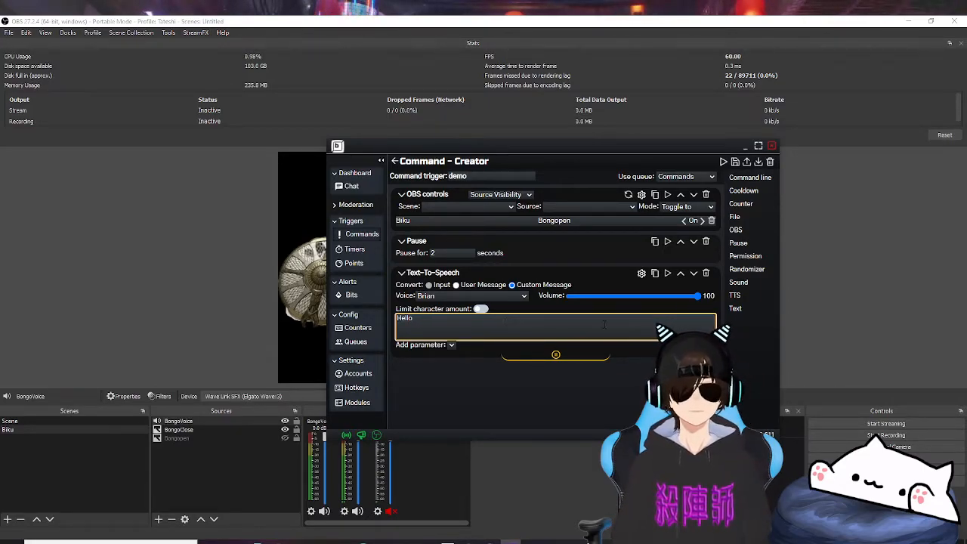
Add a second Text-To-Speech action below the first with the custom message "People" and volume 100
left_click_drag(736, 295, 611, 361)
left_click(512, 366)
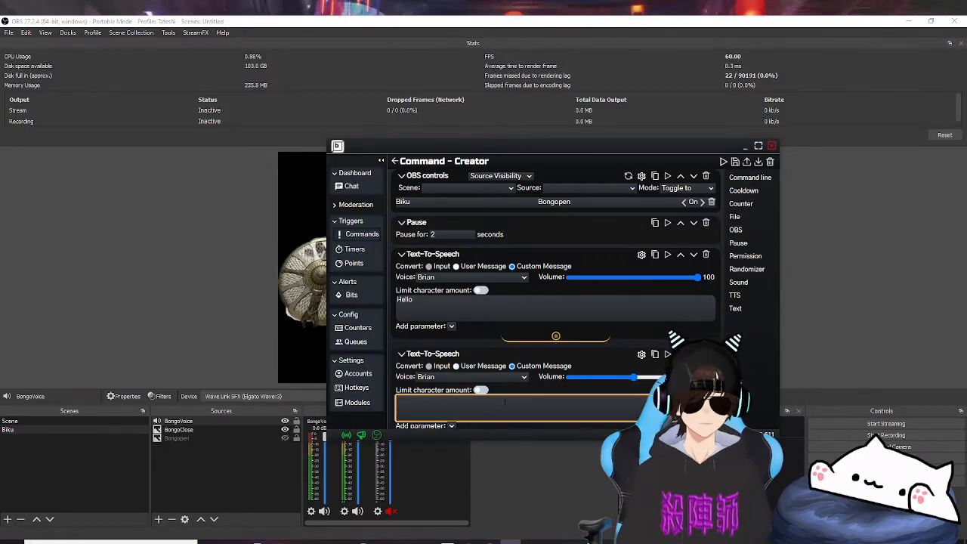
type("People")
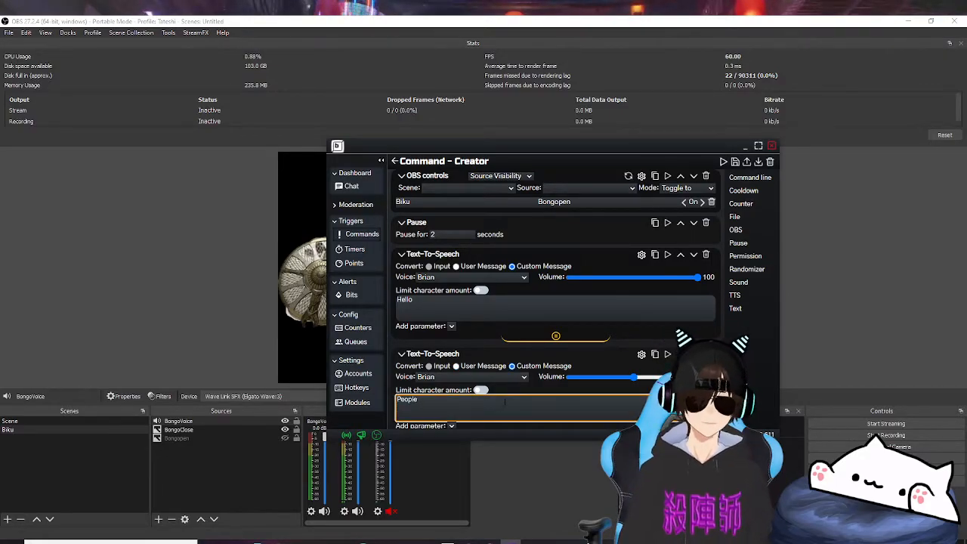
scroll(643, 361, "down", 1)
left_click_drag(635, 362, 705, 362)
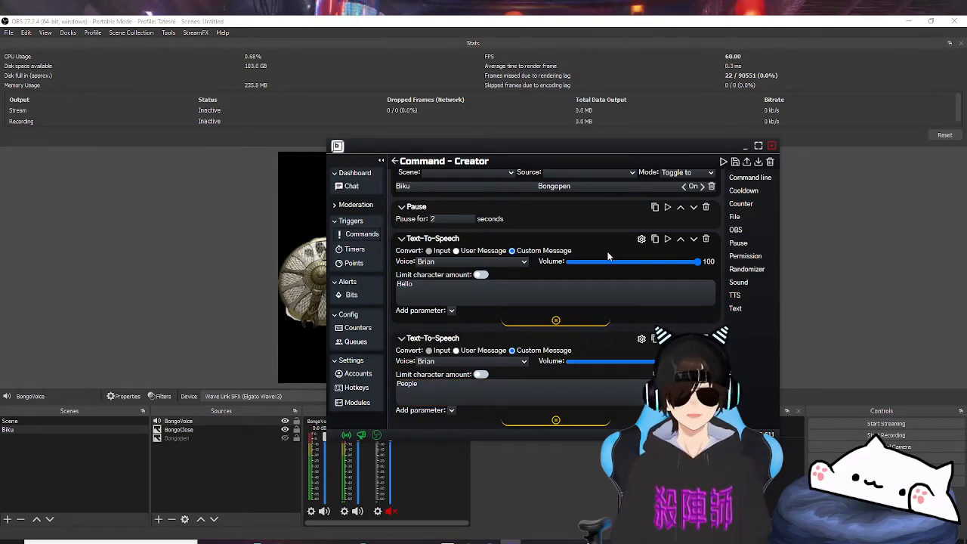
Switch the "Hello" Text-To-Speech action so the following action starts without waiting for it to finish
left_click_drag(587, 149, 667, 125)
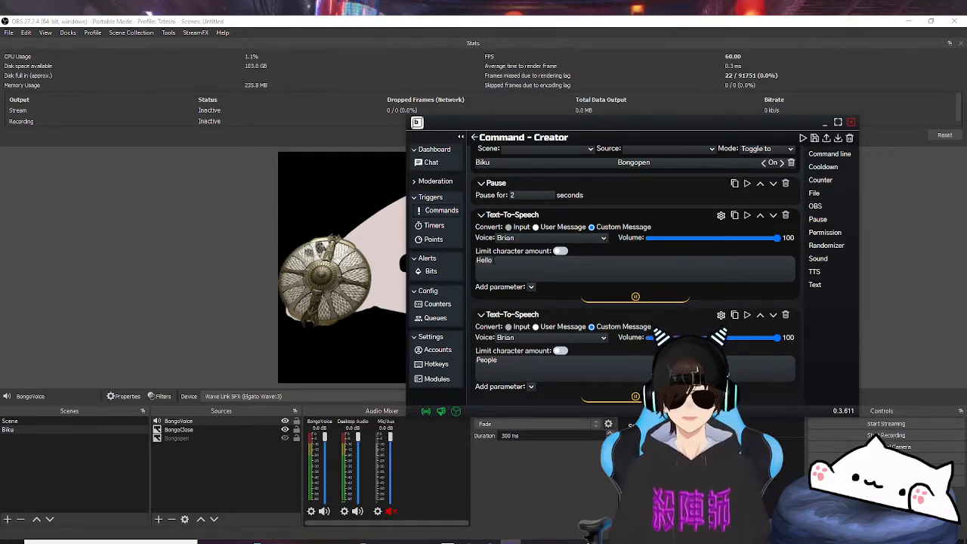
left_click(624, 302)
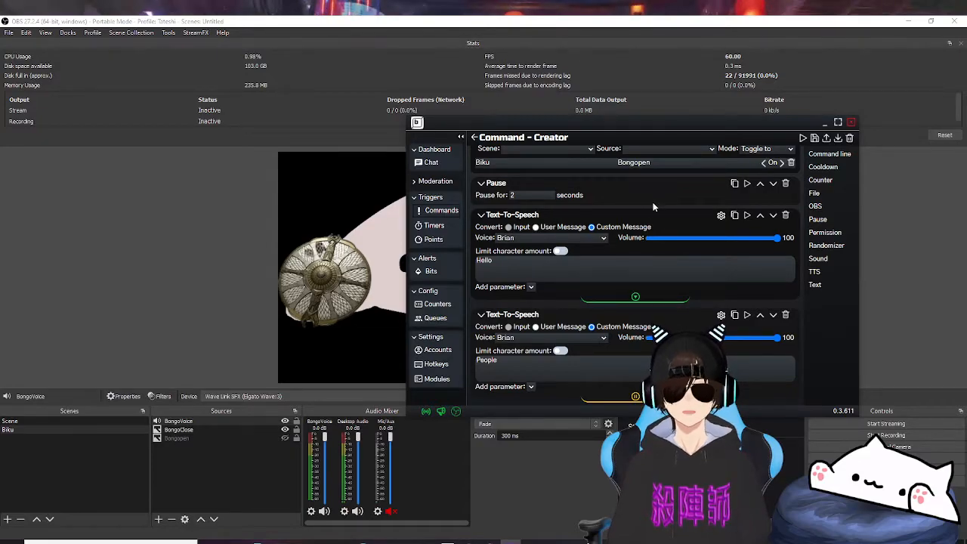
scroll(655, 207, "up", 1)
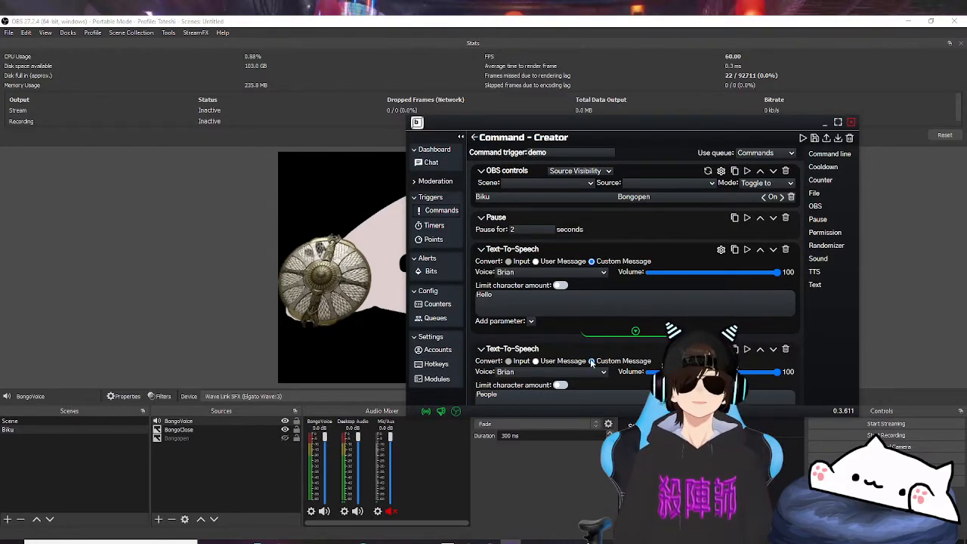
scroll(592, 361, "down", 1)
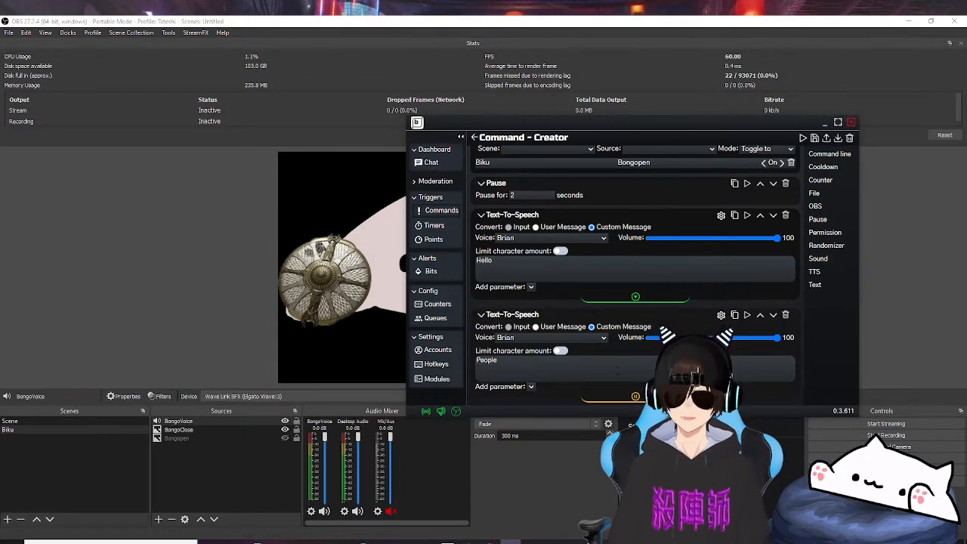
scroll(703, 287, "up", 1)
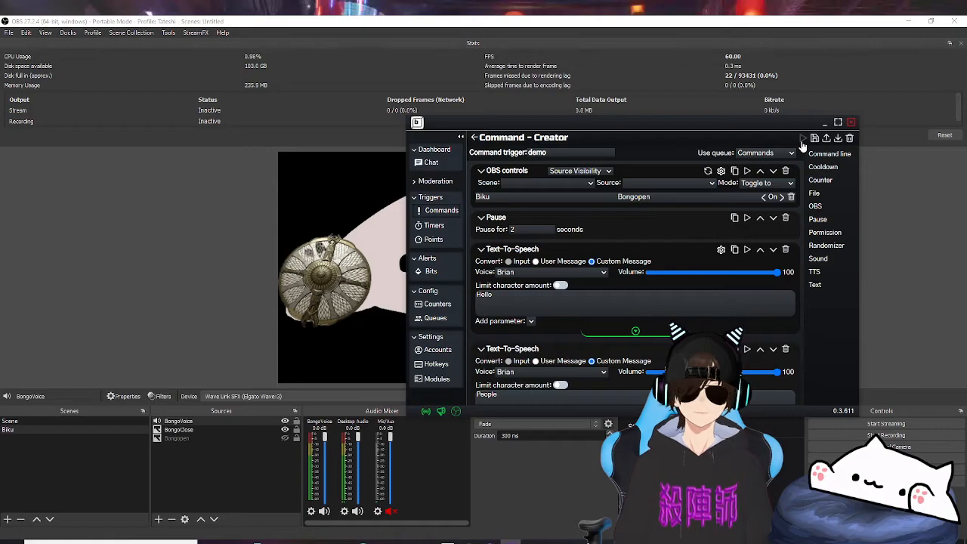
Look through the voices available for the "Hello" speech action and run the demo command with the cat preview uncovered
mouse_move(705, 124)
left_mouse_down()
mouse_move(856, 116)
mouse_move(643, 140)
mouse_move(697, 133)
left_mouse_up()
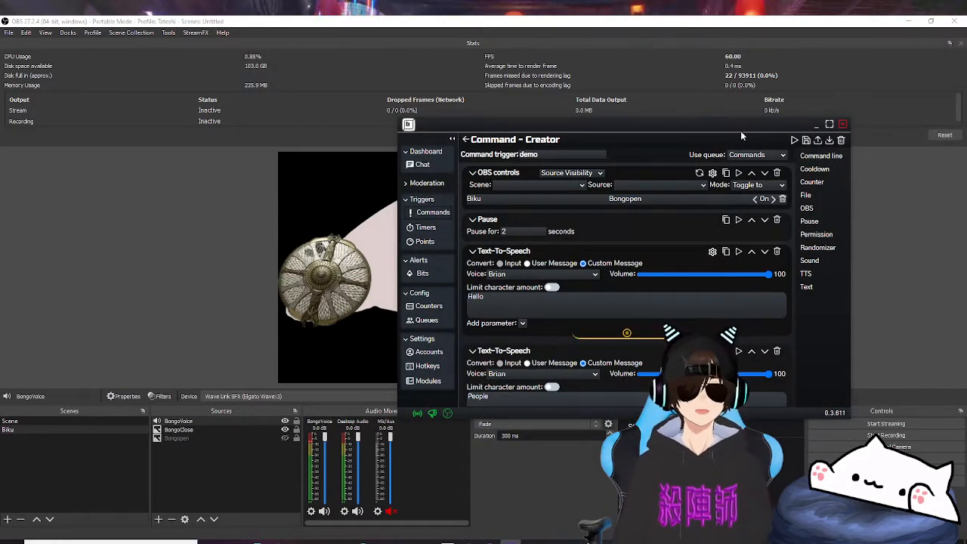
left_click_drag(737, 124, 828, 109)
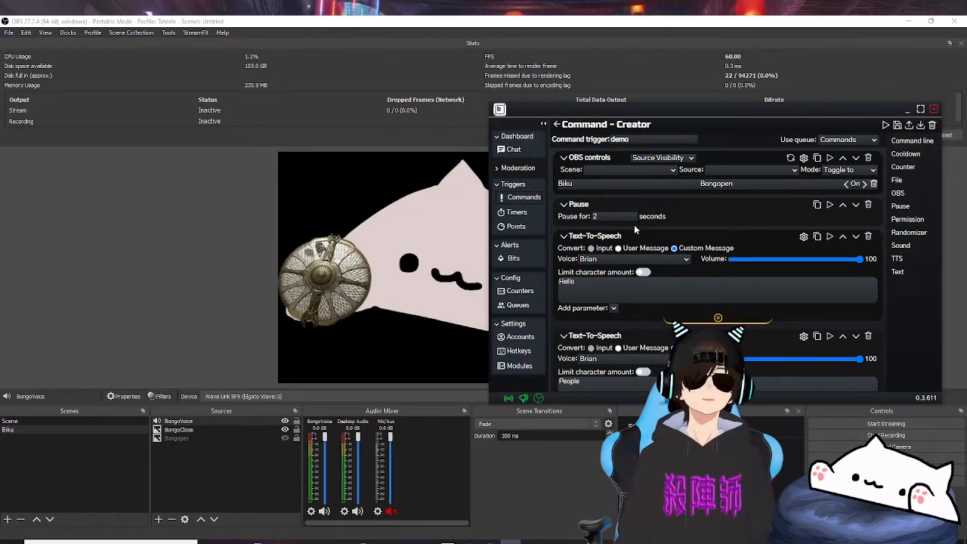
scroll(662, 280, "down", 1)
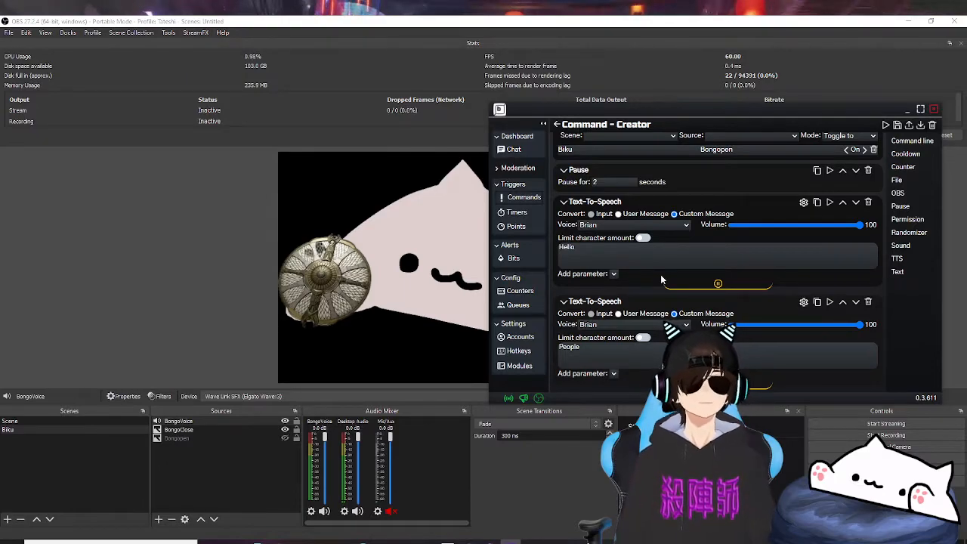
left_click(621, 252)
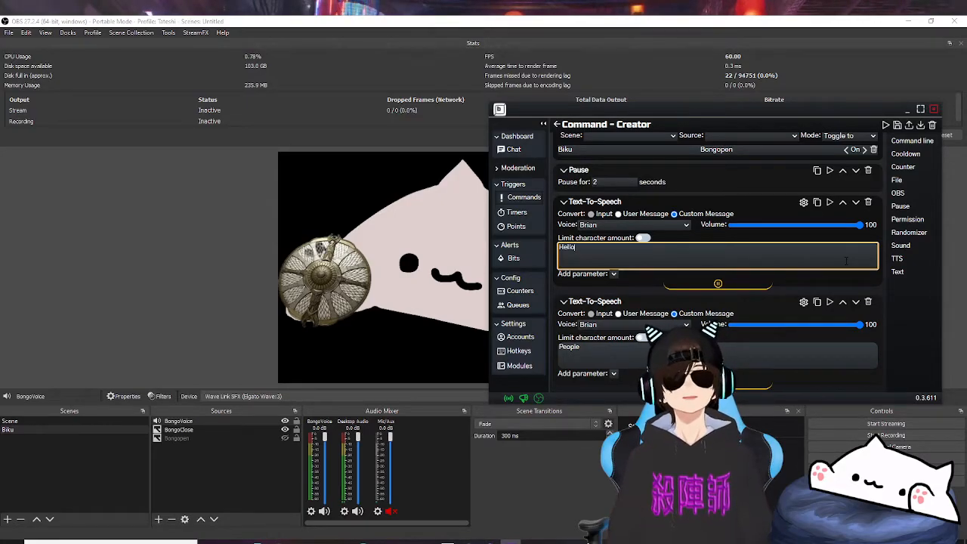
left_click(685, 226)
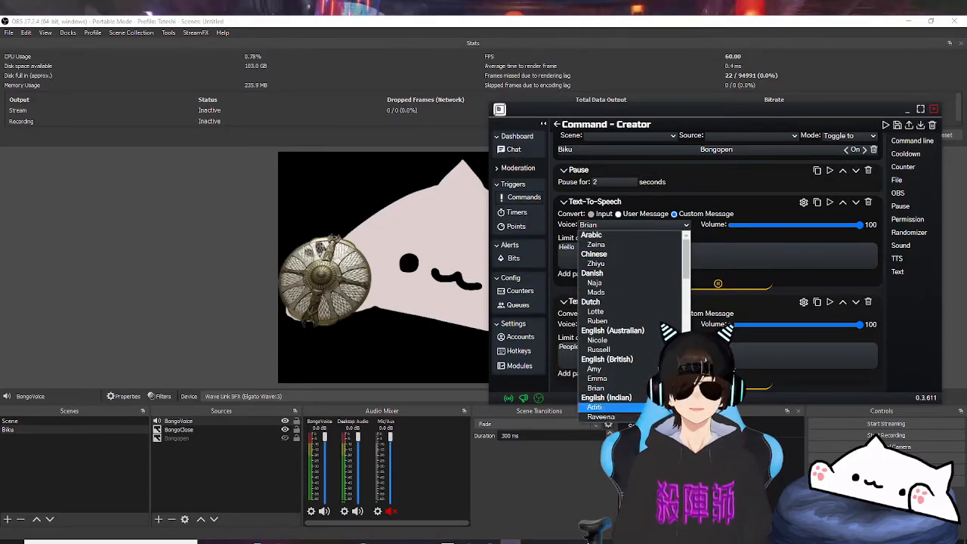
left_click(689, 229)
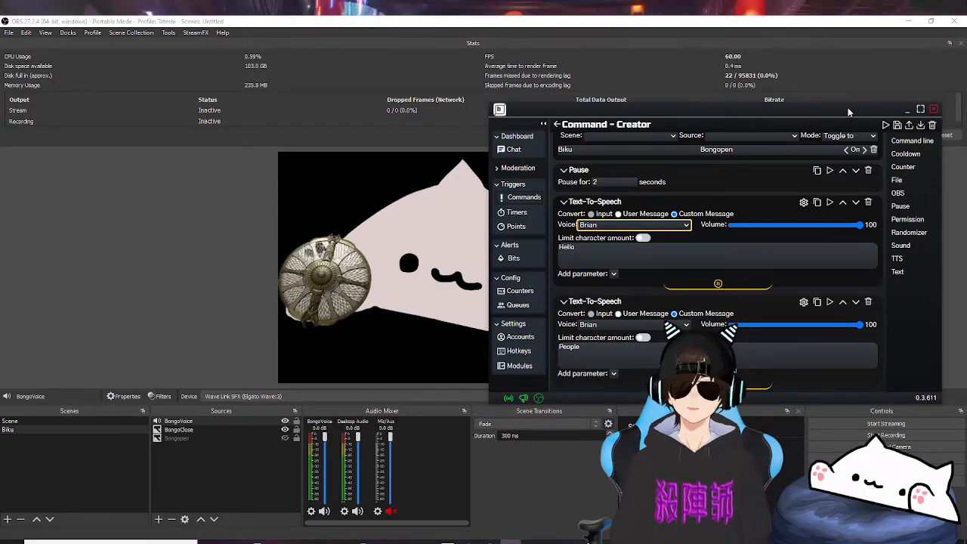
left_click_drag(842, 108, 892, 110)
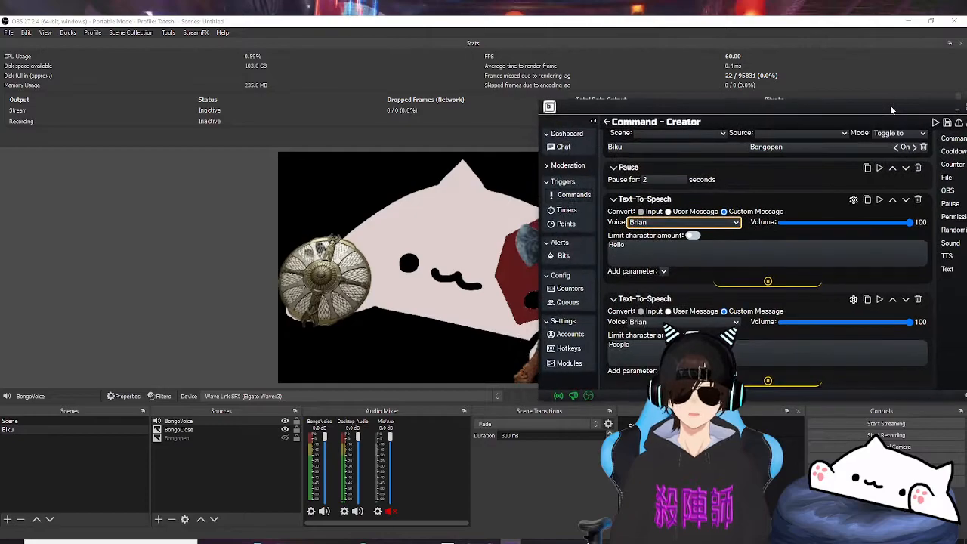
left_click(934, 125)
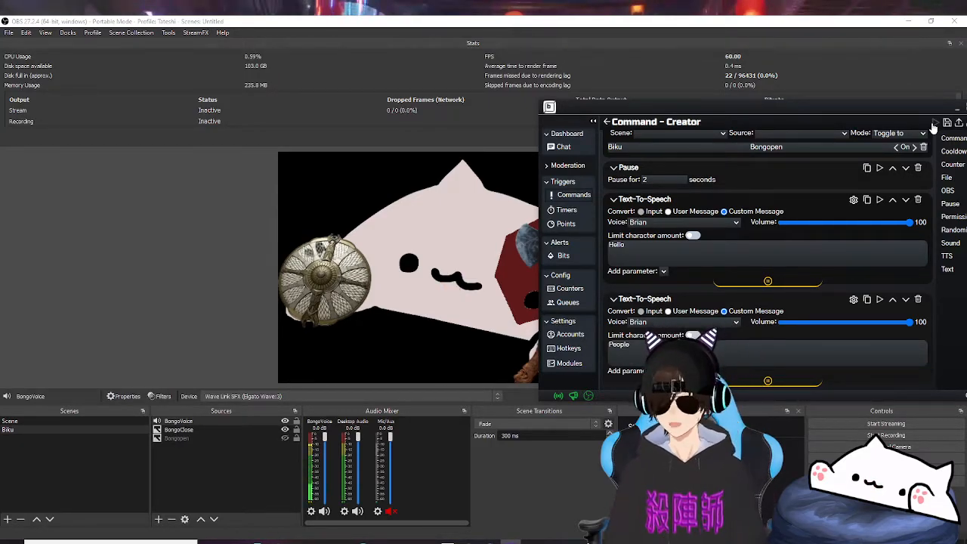
Delete the "People" speech action and append an OBS source visibility action that toggles BongoClose in the Biku scene to On
left_click_drag(819, 106, 616, 130)
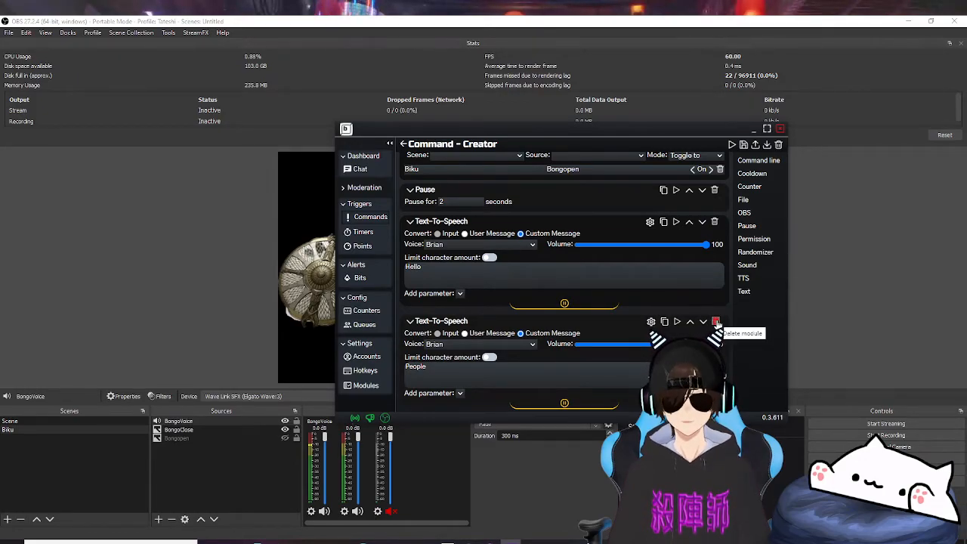
left_click(716, 322)
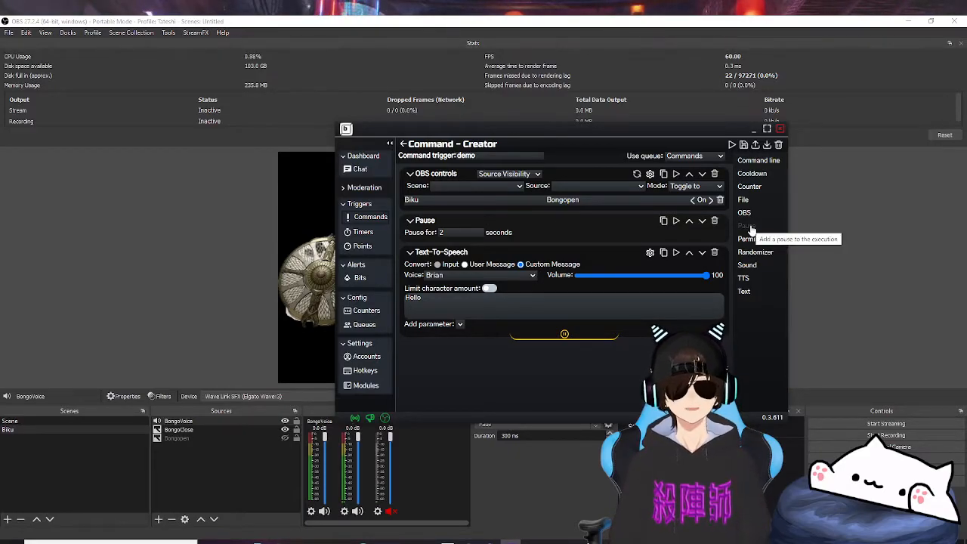
left_click_drag(746, 217, 529, 368)
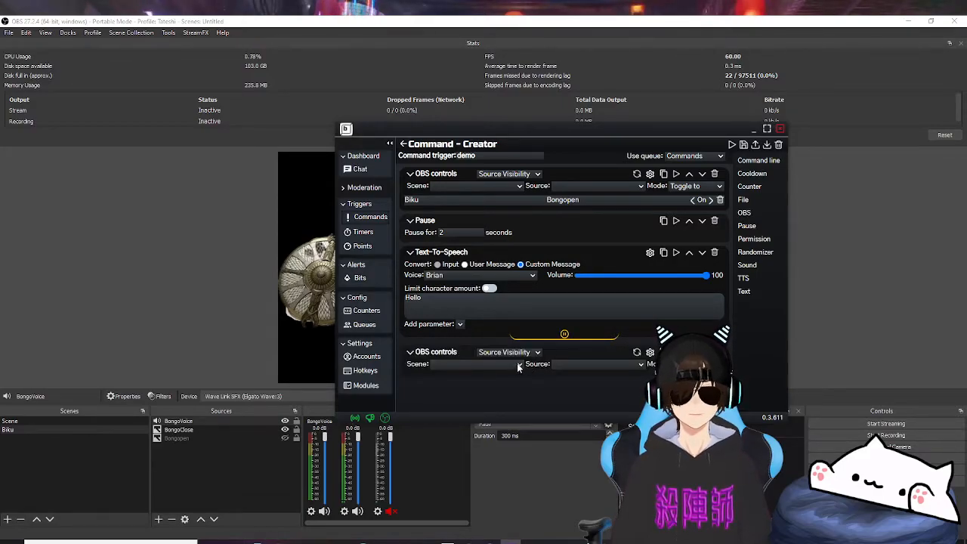
left_click(519, 368)
left_click(453, 386)
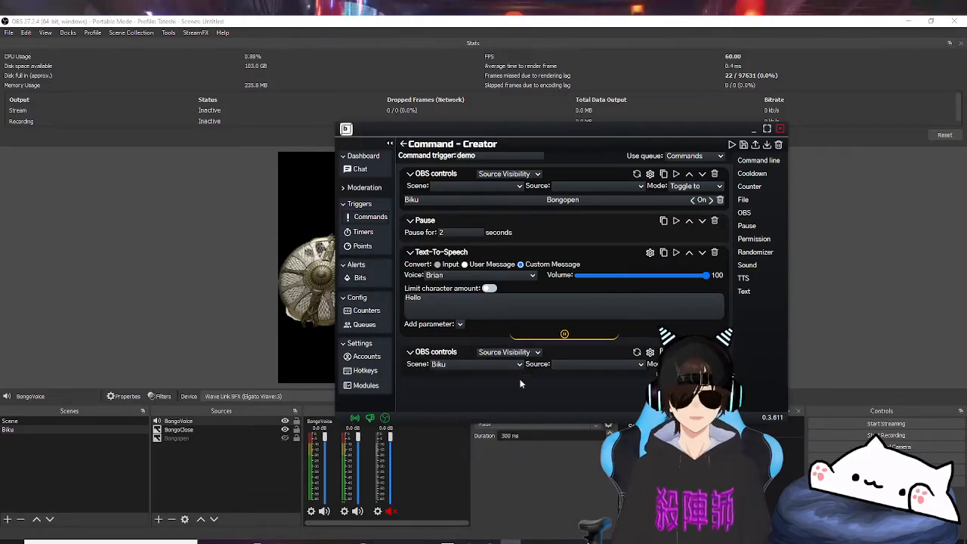
left_click(597, 365)
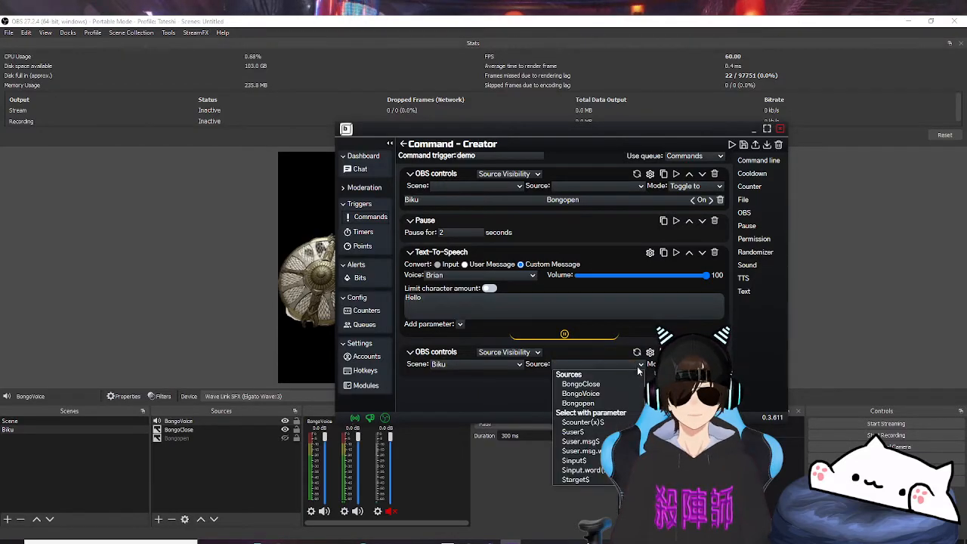
left_click(596, 384)
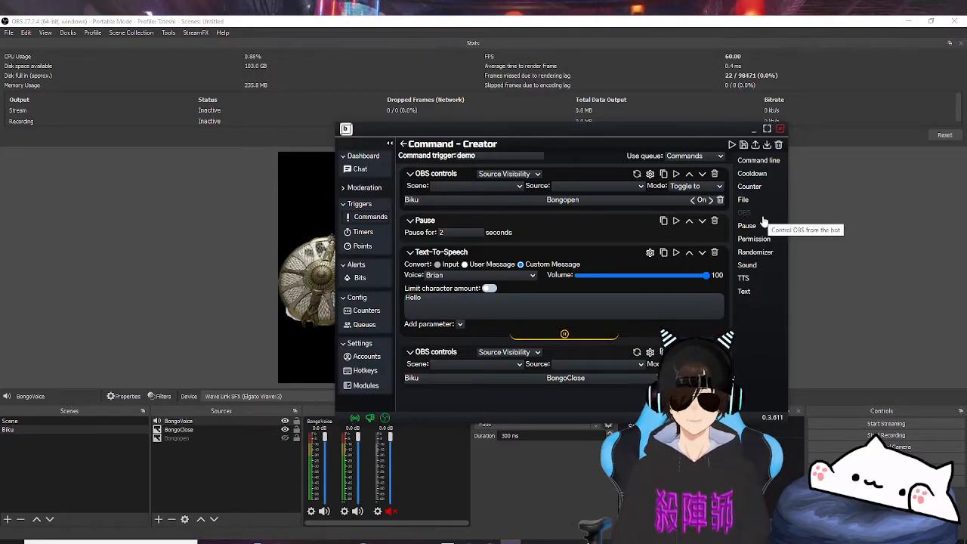
Insert a Chat Response with the text "heloo" before the last OBS controls action, and delete it again
left_click_drag(748, 292, 601, 348)
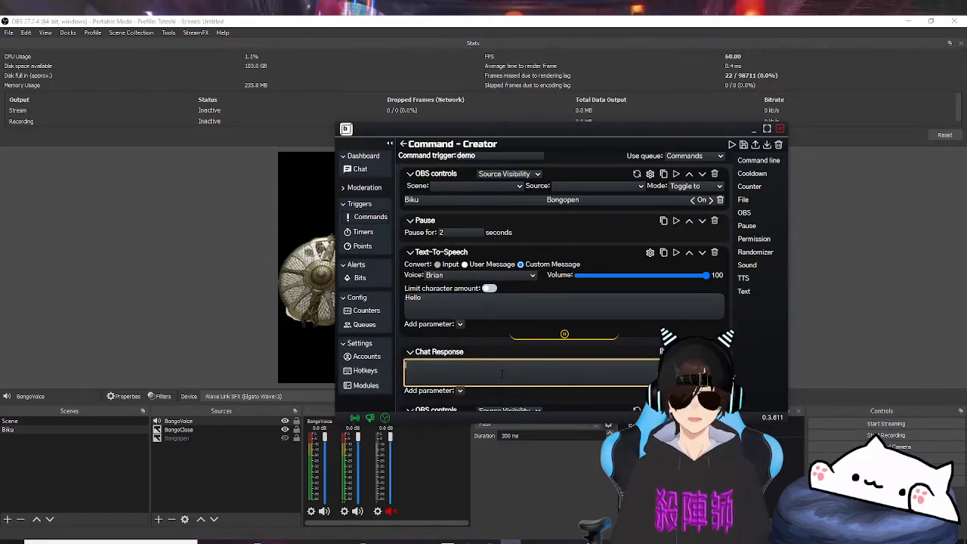
type("heloo")
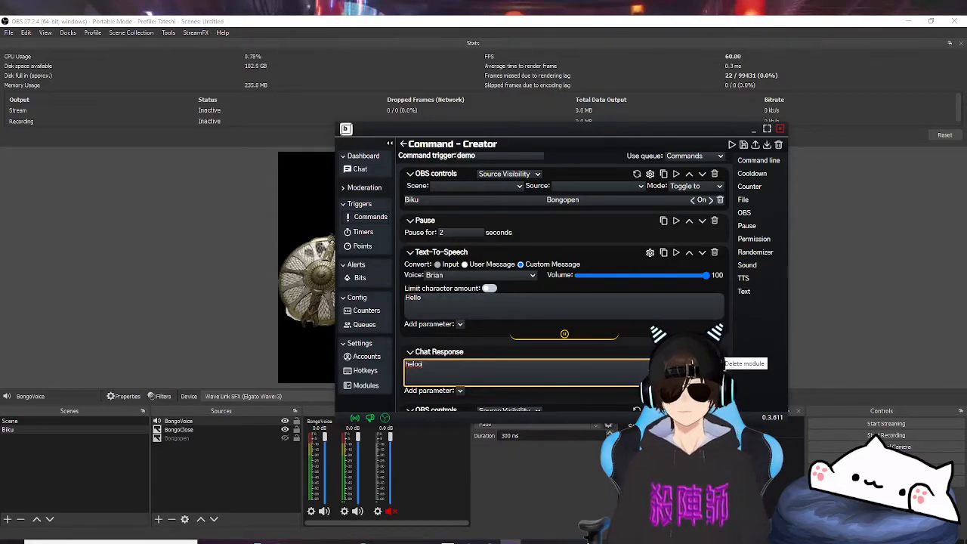
left_click(715, 353)
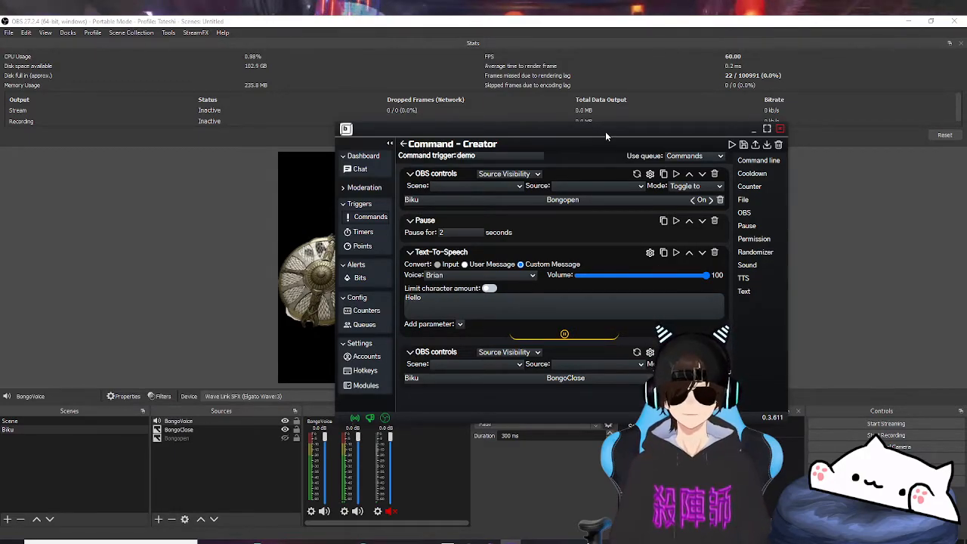
Delete the demo command, clearing its trigger and all its actions from the command creator
left_click_drag(606, 133, 477, 166)
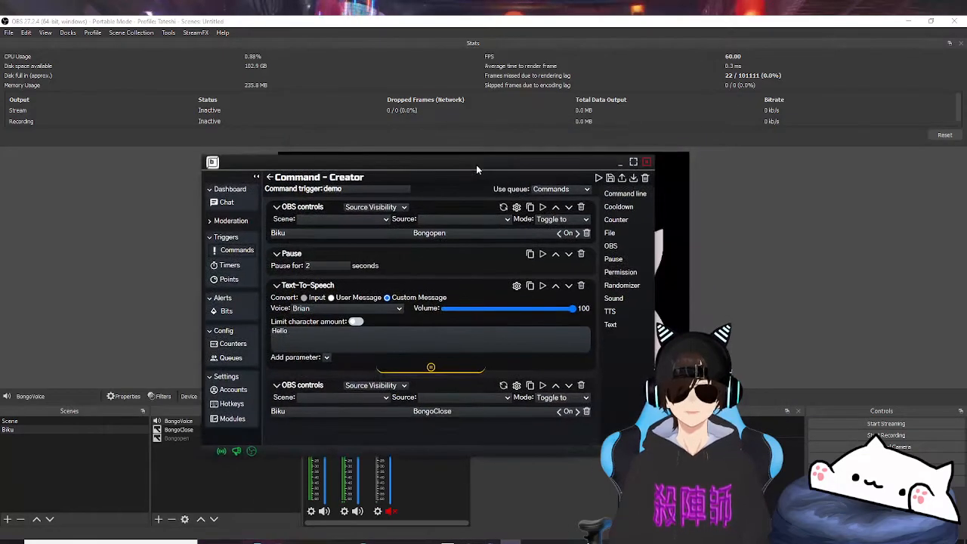
left_click(644, 179)
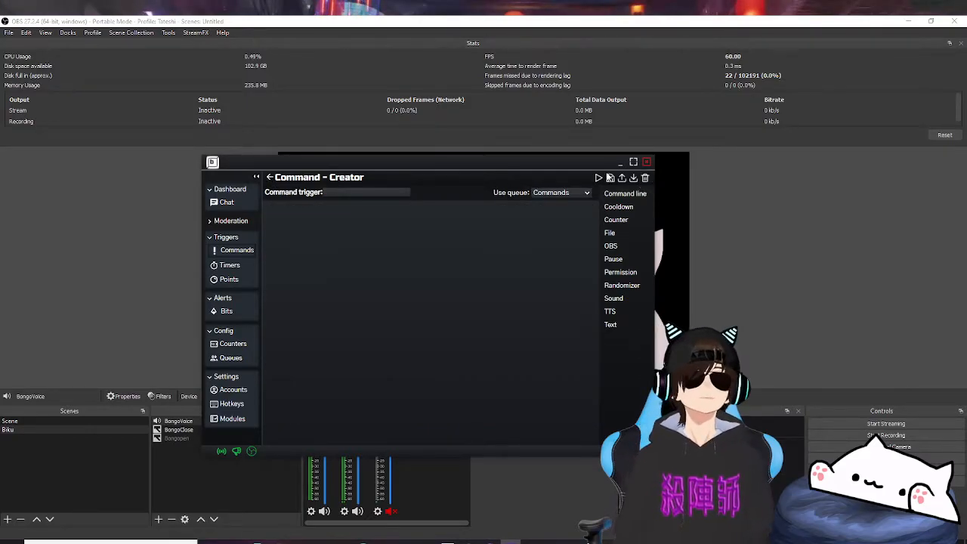
Open the !bapple command from the command list and review its sequence of source visibility, pause and text-to-speech actions
left_click_drag(528, 163, 705, 143)
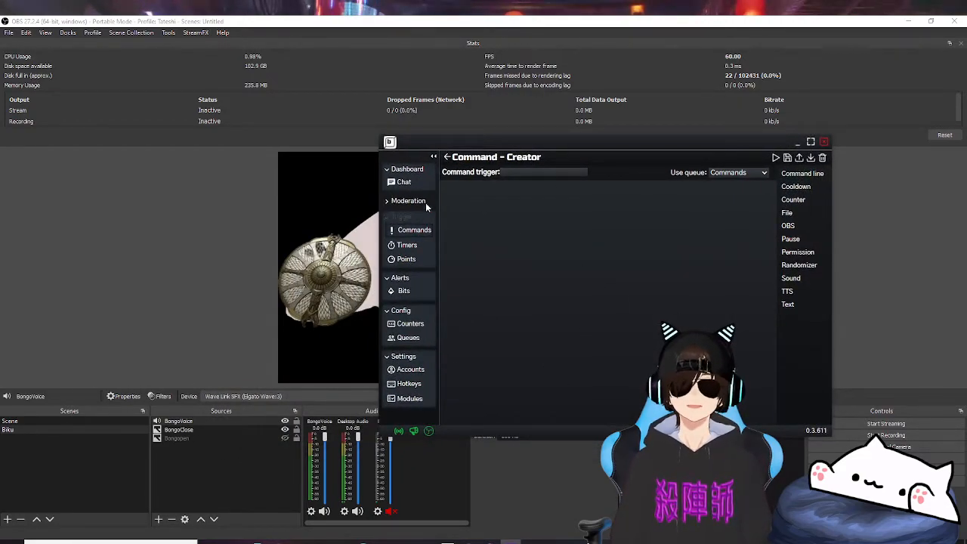
left_click(446, 159)
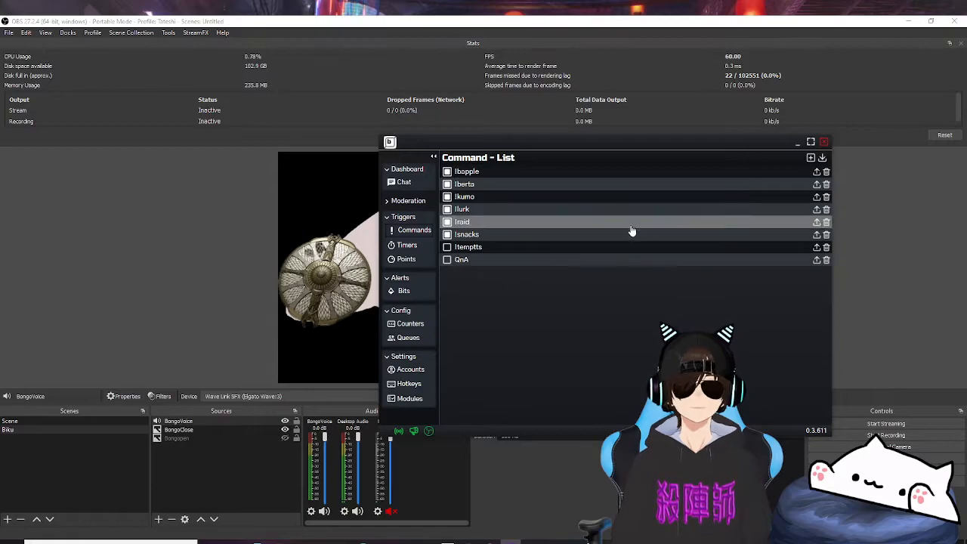
left_click(489, 175)
left_click_drag(515, 142, 621, 129)
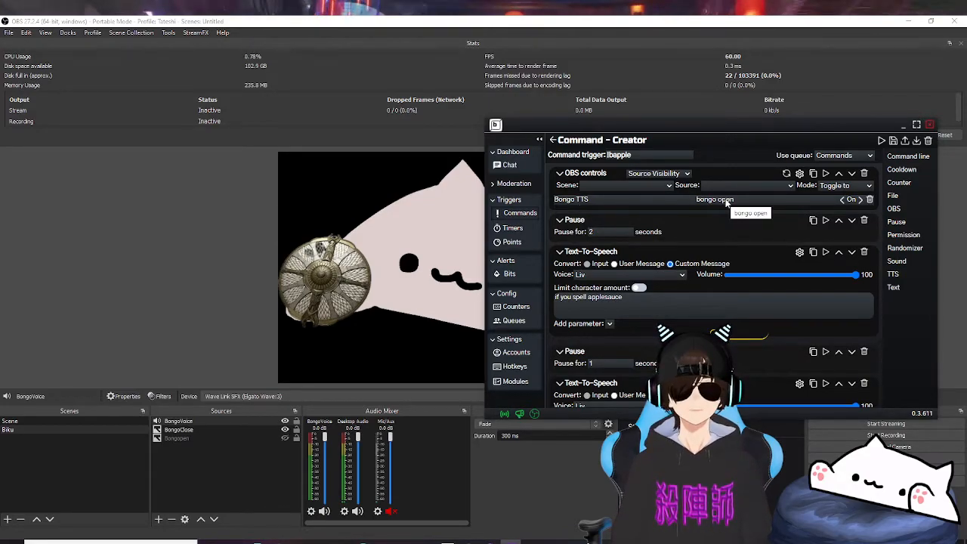
scroll(680, 228, "down", 1)
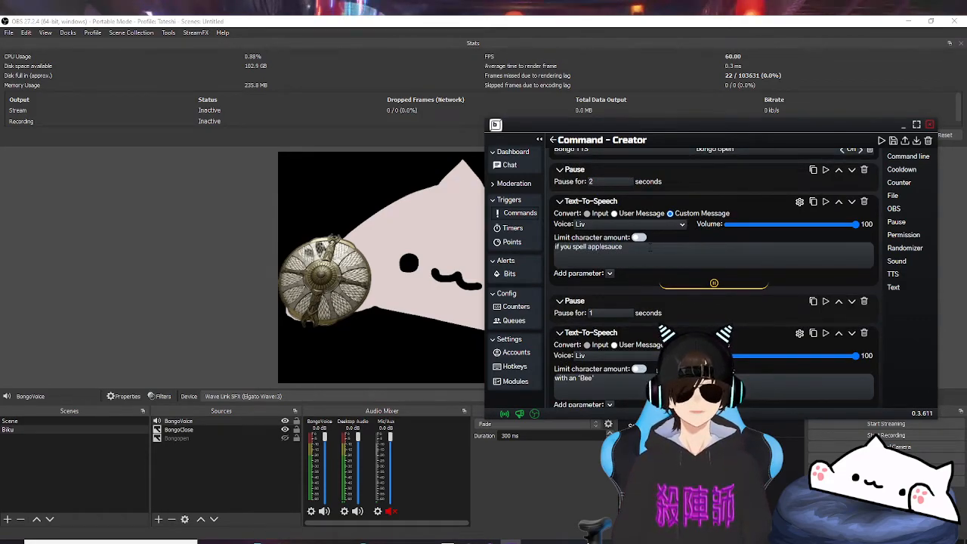
scroll(650, 247, "down", 1)
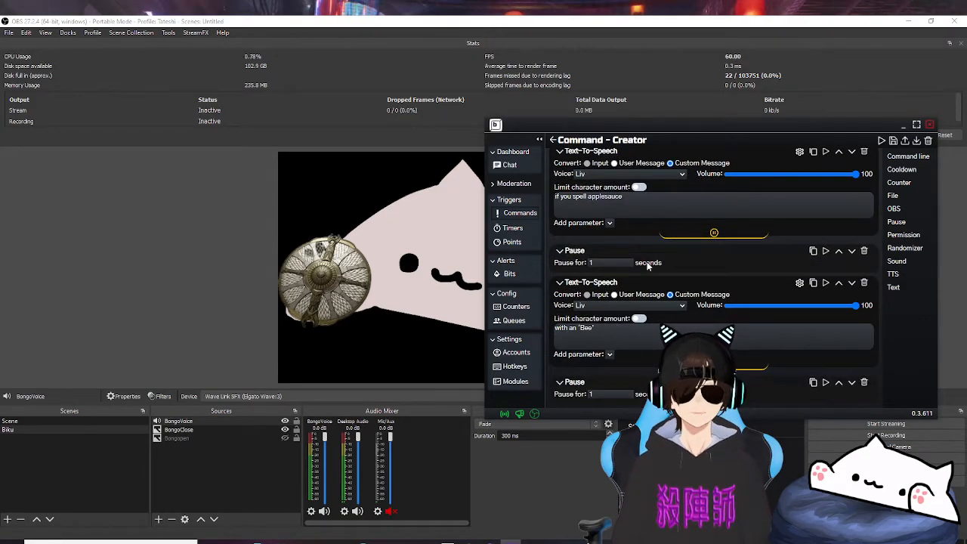
scroll(648, 265, "down", 1)
scroll(654, 280, "down", 1)
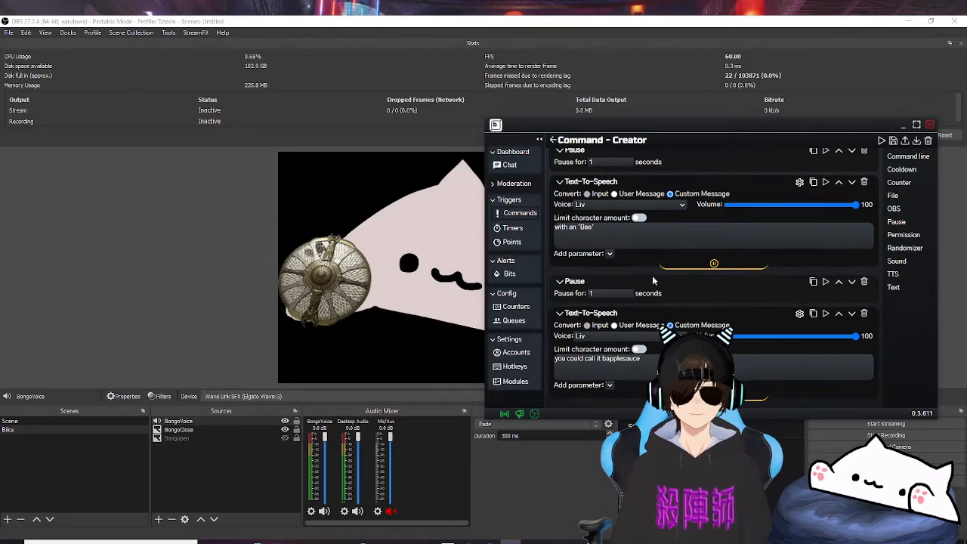
scroll(654, 278, "down", 1)
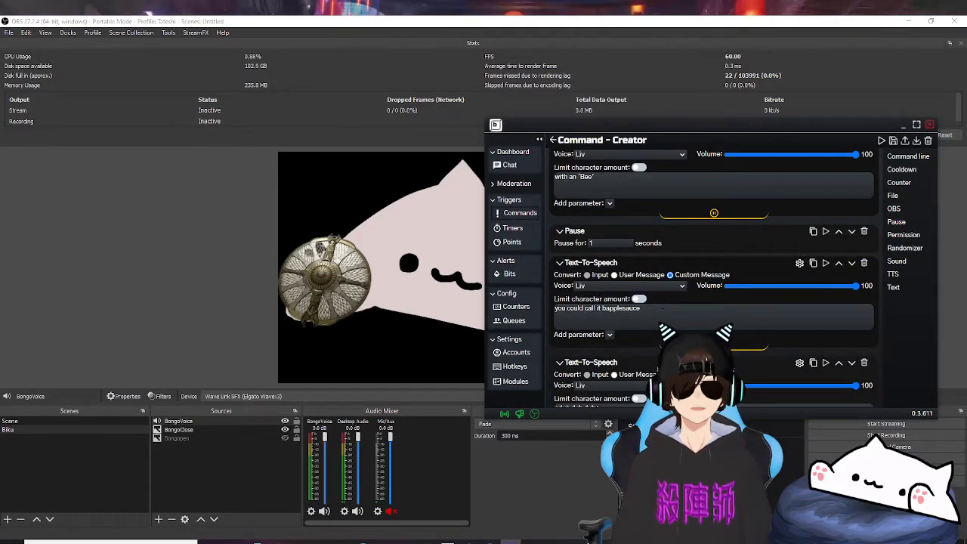
scroll(642, 354, "down", 1)
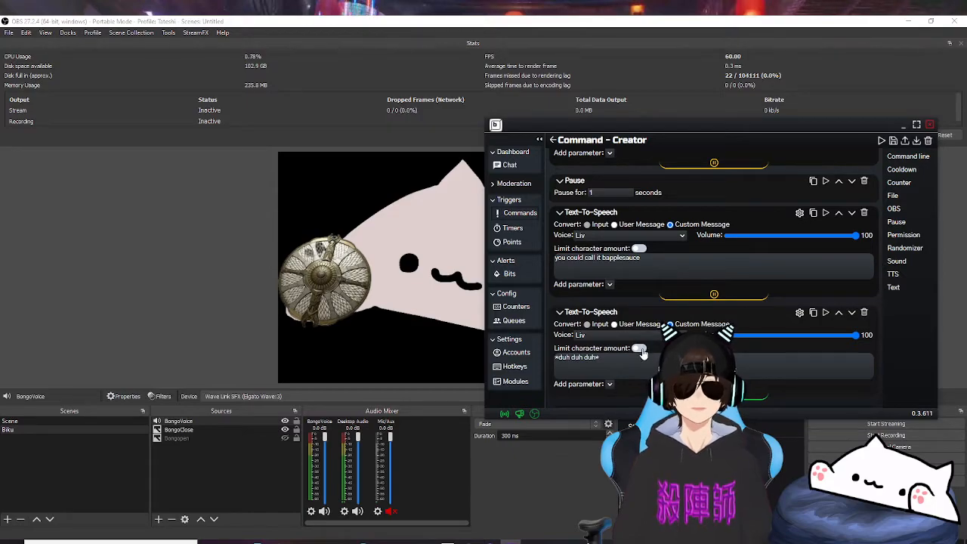
scroll(642, 354, "down", 1)
scroll(641, 354, "down", 1)
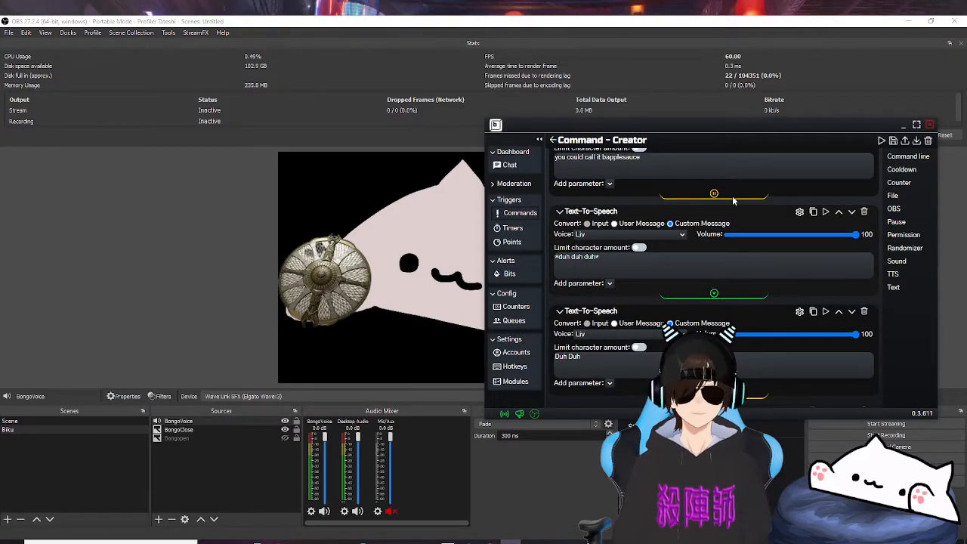
Run the !bapple command with the cat preview uncovered, and return to the command list
left_click_drag(750, 123, 813, 123)
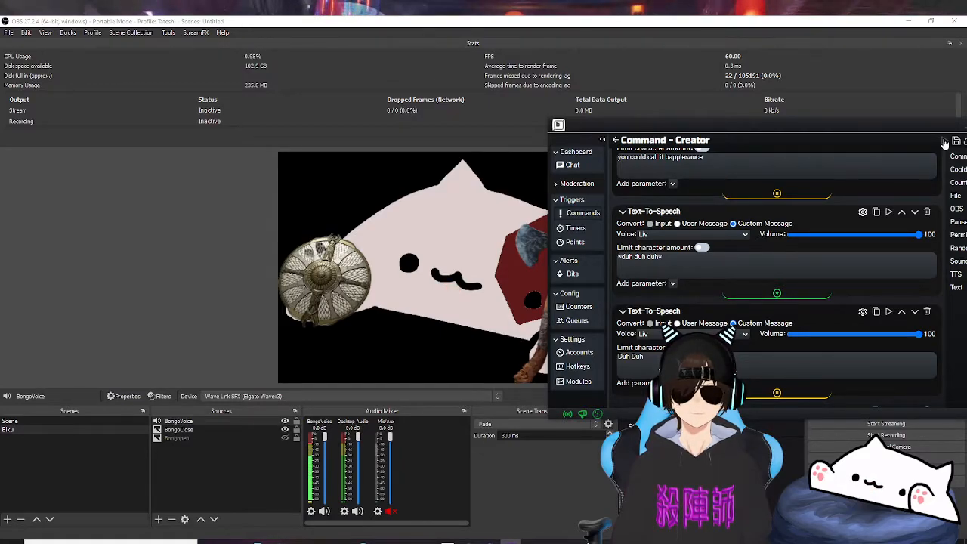
left_click_drag(809, 134, 639, 139)
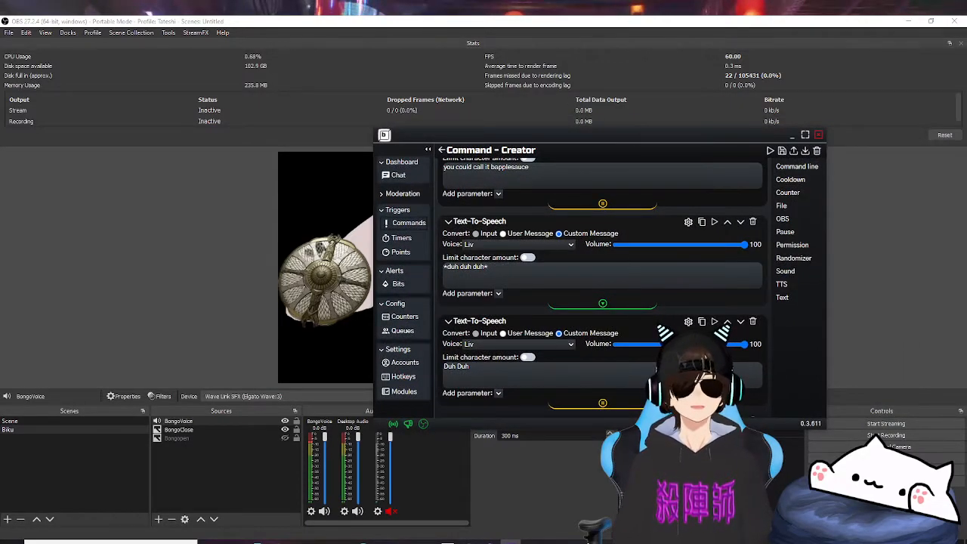
scroll(631, 259, "up", 10)
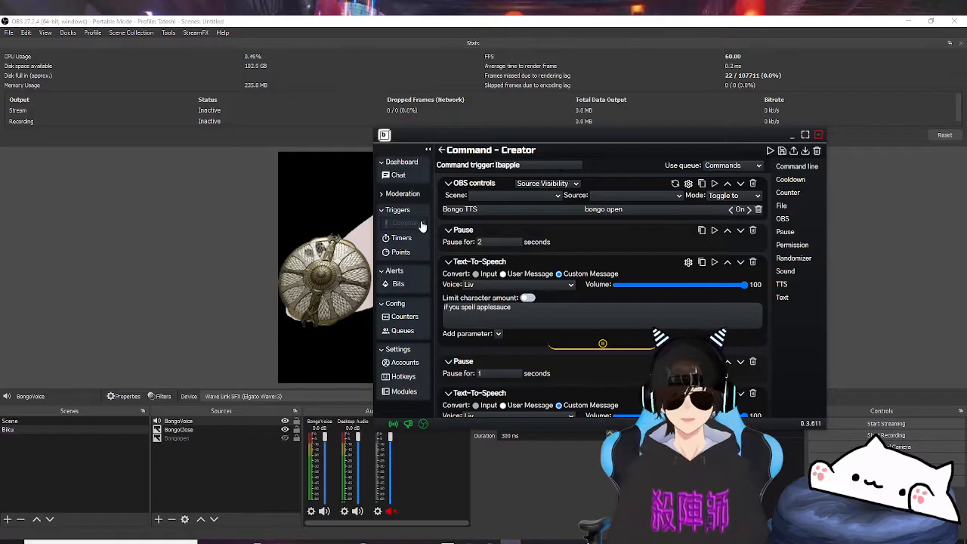
left_click(441, 149)
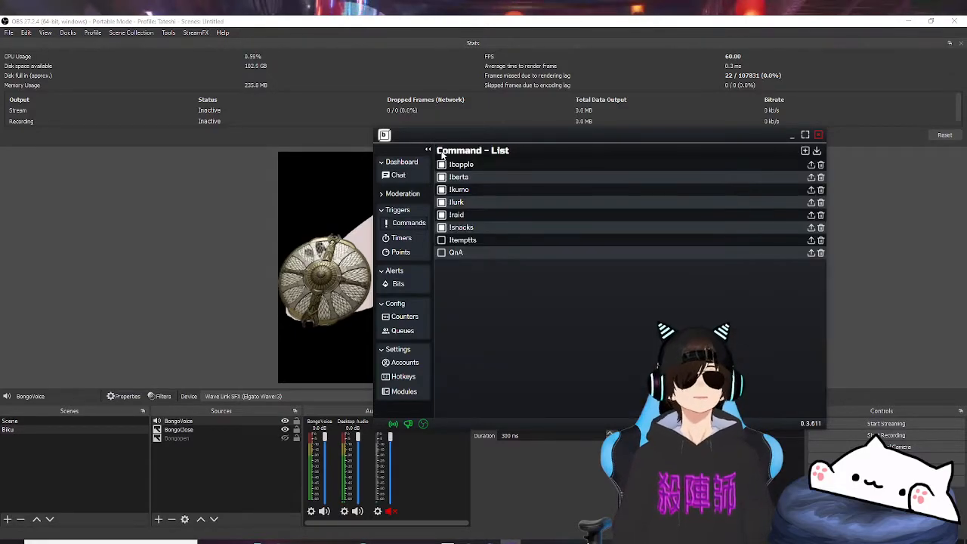
Open the !snacks command, examine its actions and test it with the cat preview uncovered
left_click(469, 228)
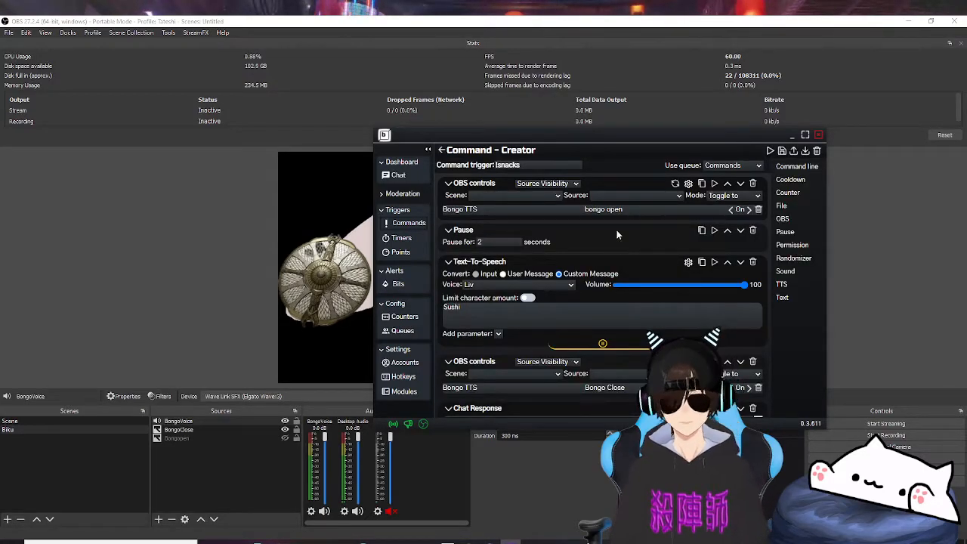
left_click_drag(635, 135, 746, 129)
scroll(720, 257, "down", 2)
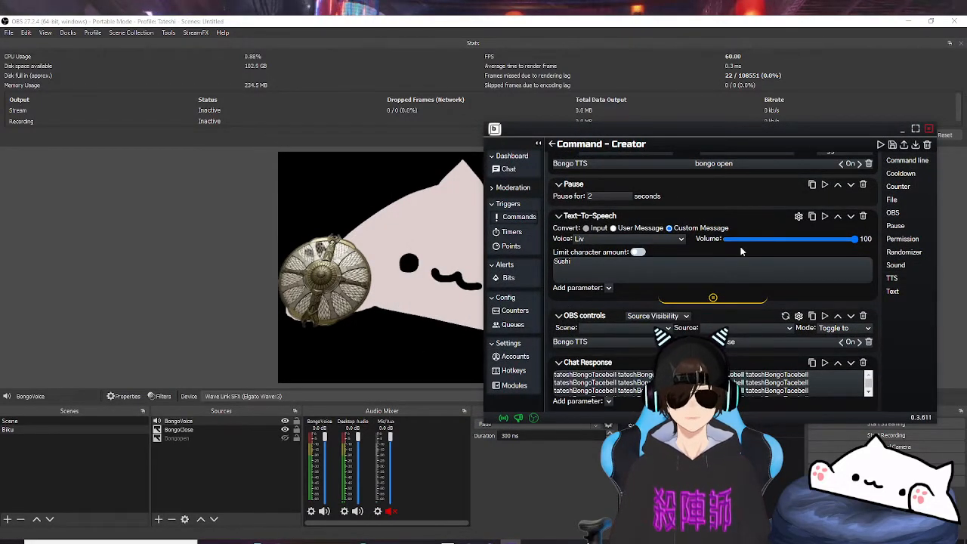
scroll(741, 247, "up", 2)
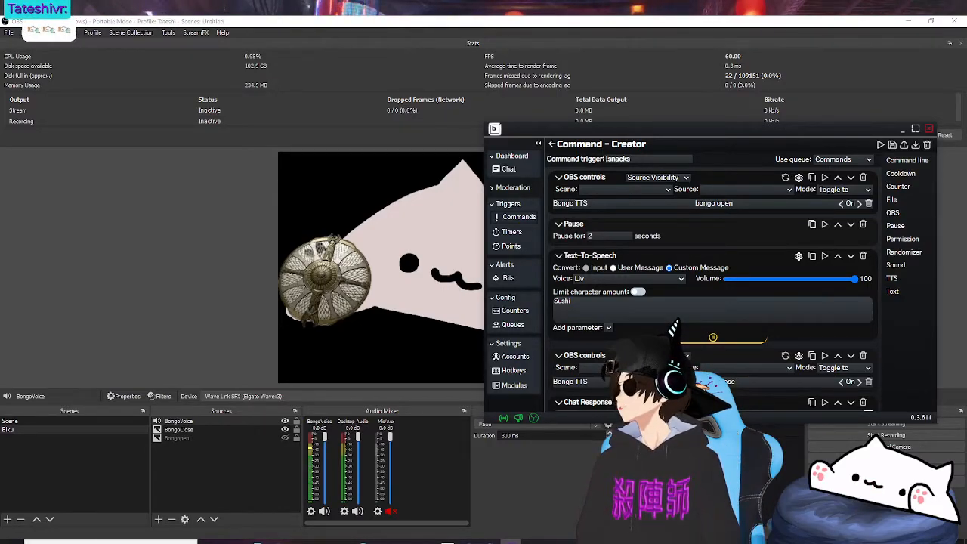
scroll(671, 330, "down", 1)
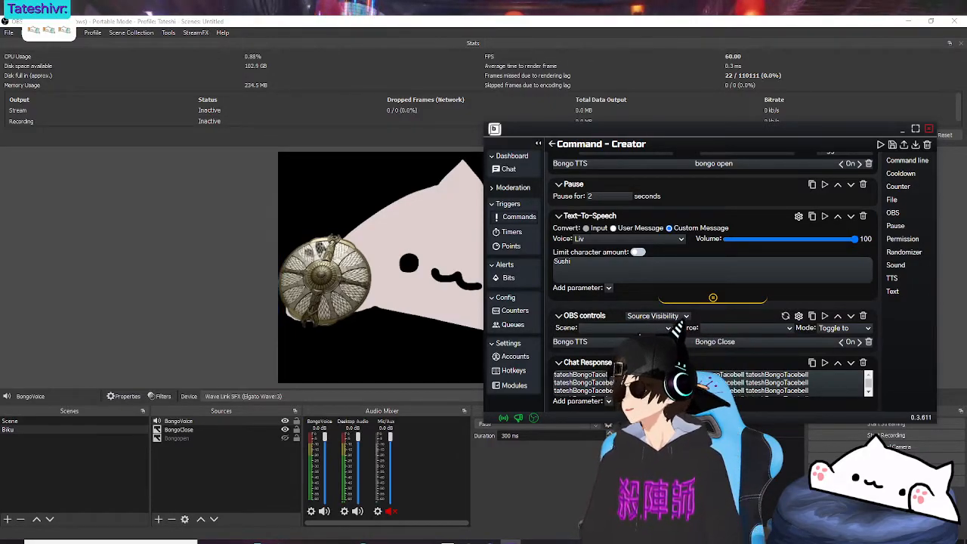
Open the Socials timer from the timer list to examine its interval and actions, and return to the list
left_click(513, 239)
left_click_drag(628, 136, 444, 123)
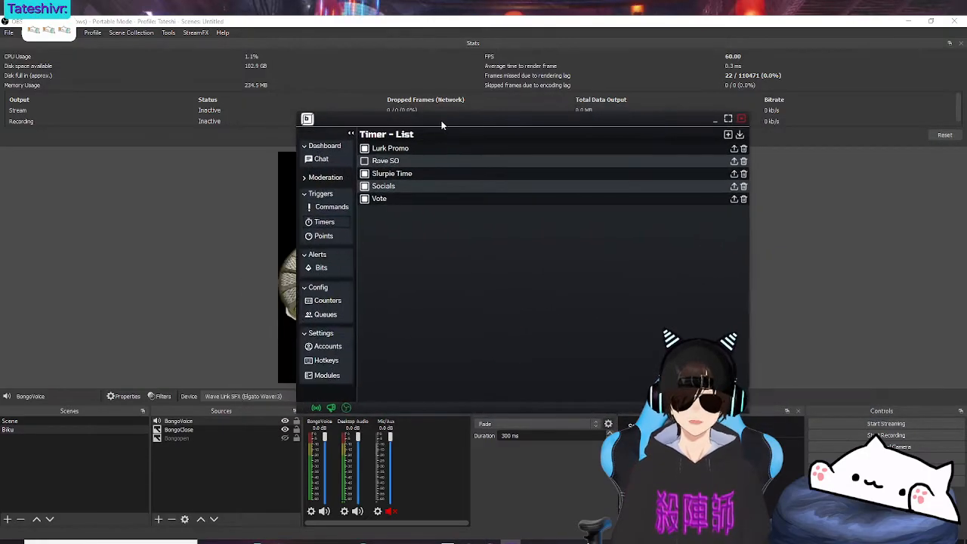
left_click(386, 187)
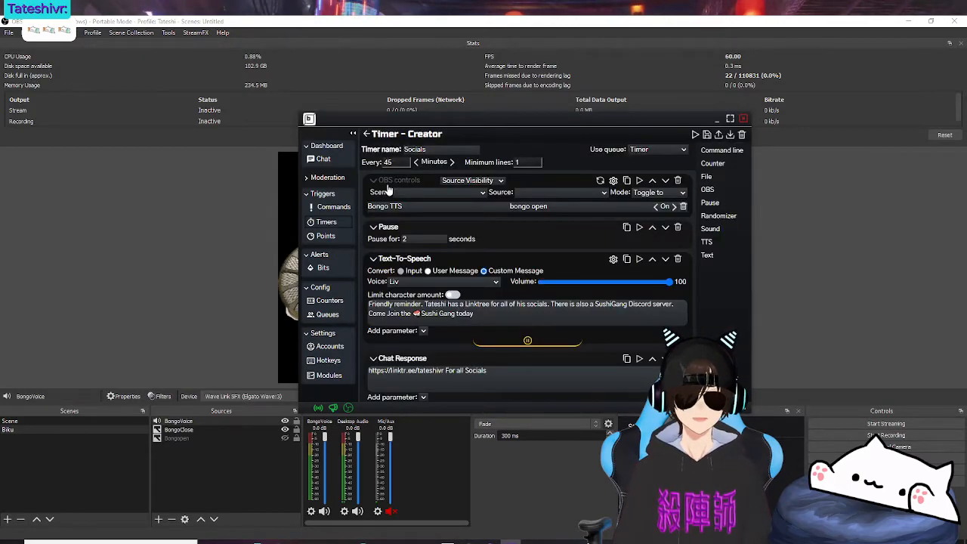
left_click(365, 136)
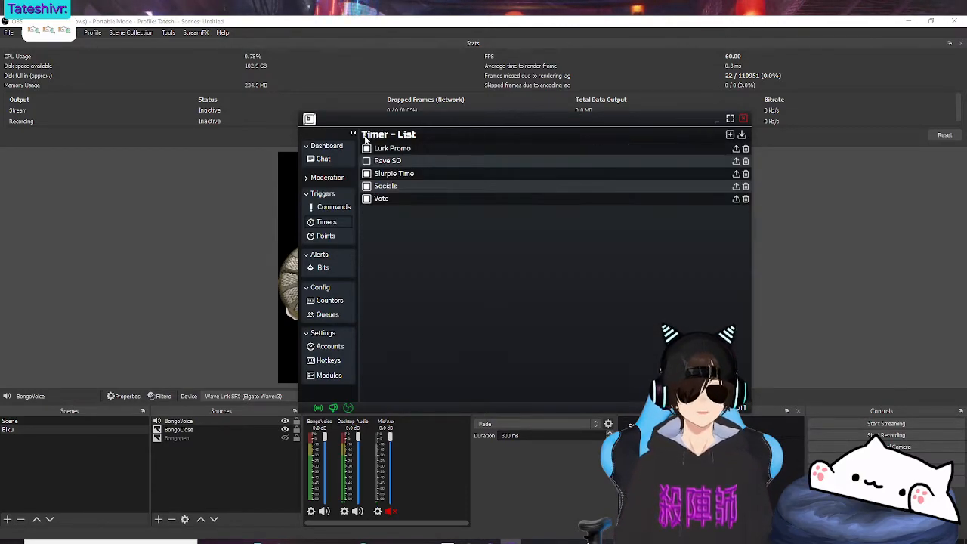
Open the Vote timer and cycle its interval unit through the available options, ending back on Minutes
left_click(390, 198)
left_click_drag(488, 123, 675, 99)
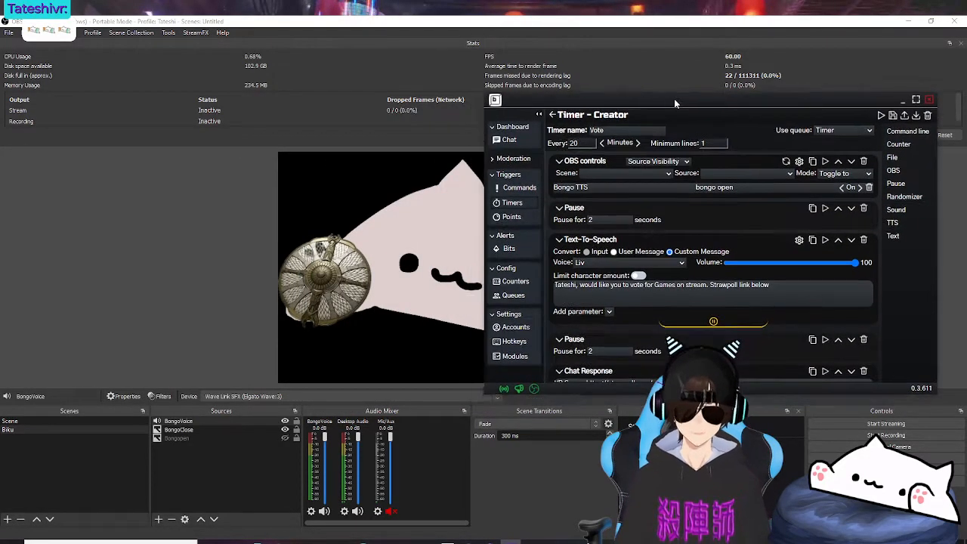
left_click(603, 143)
left_click(602, 144)
left_click(602, 144)
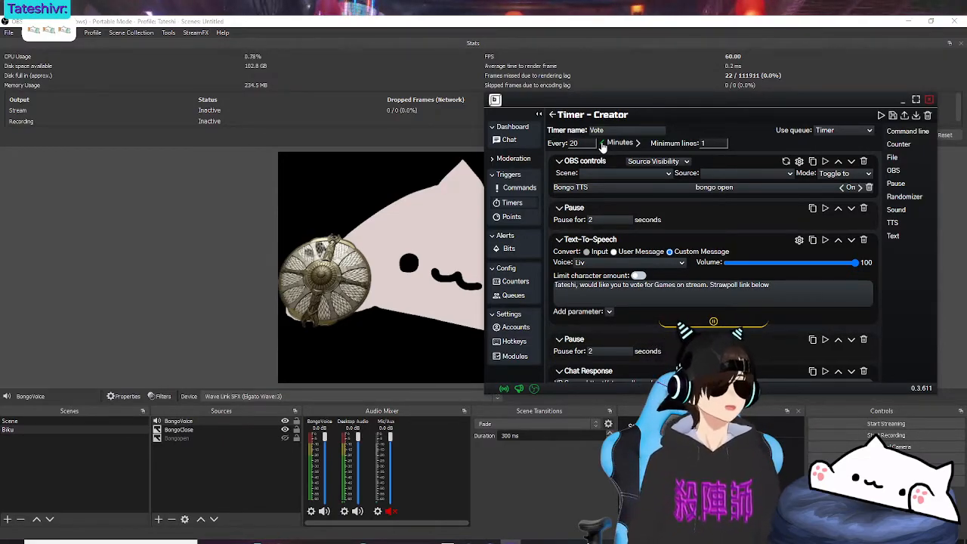
left_click(603, 144)
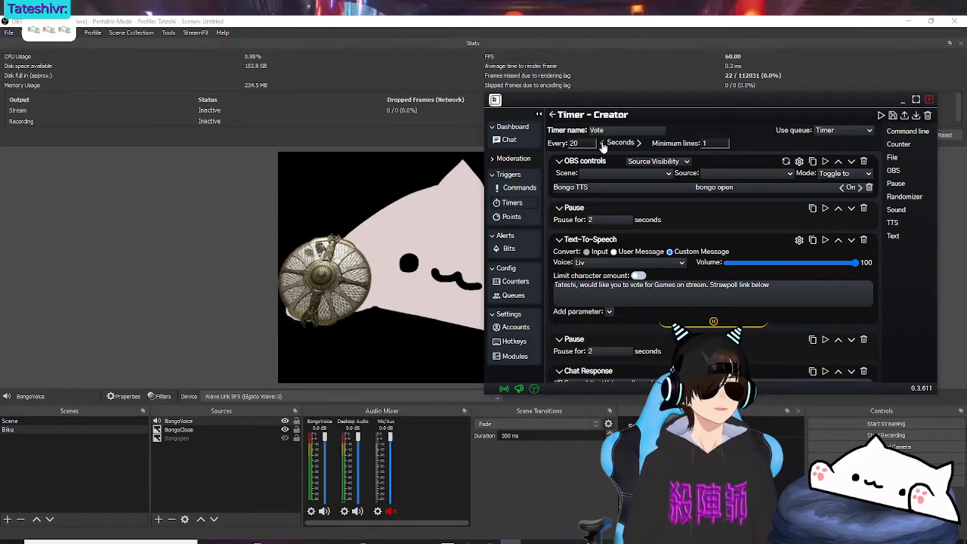
left_click(602, 144)
left_click(603, 144)
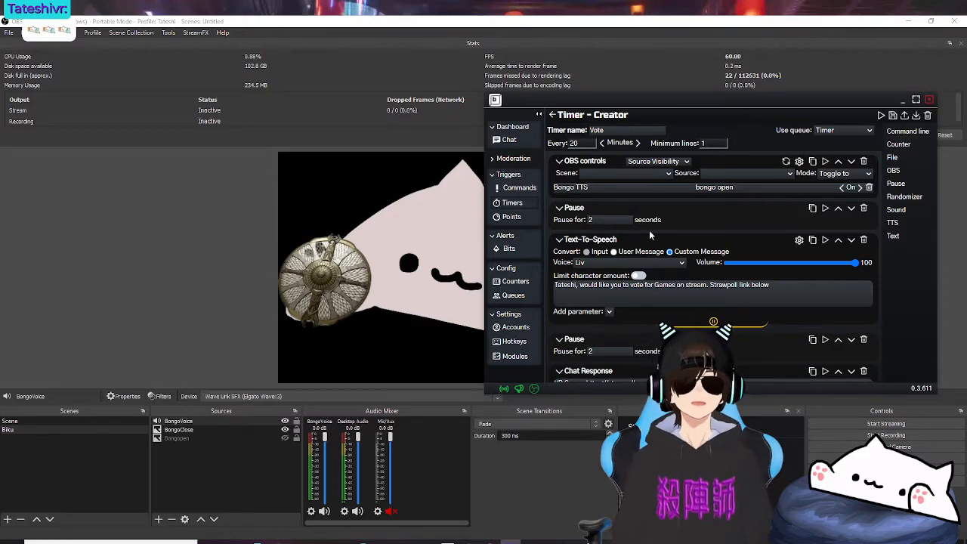
Review the Vote timer's action sequence, from the opening source visibility action through the speech and poll chat responses to the closing one
scroll(650, 230, "down", 4)
scroll(649, 234, "up", 5)
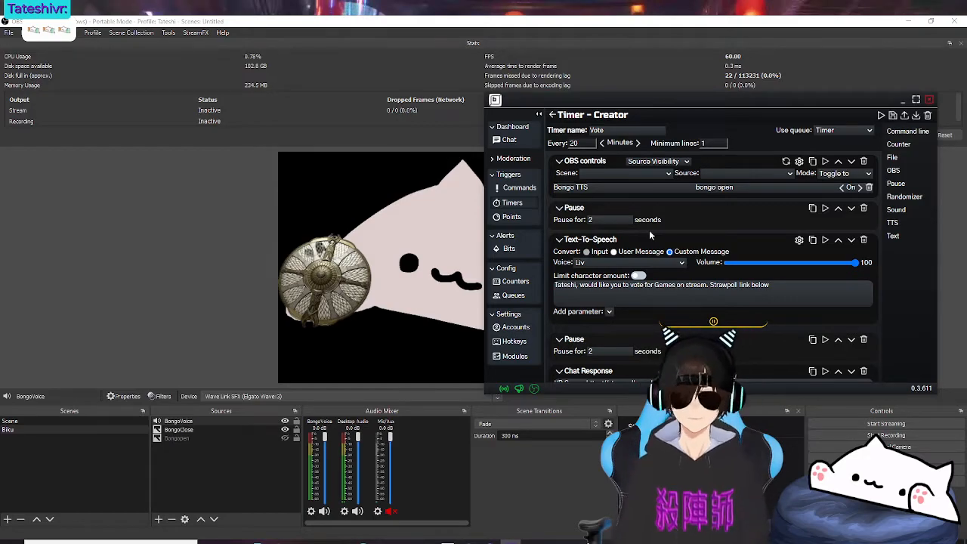
left_click_drag(720, 104, 738, 100)
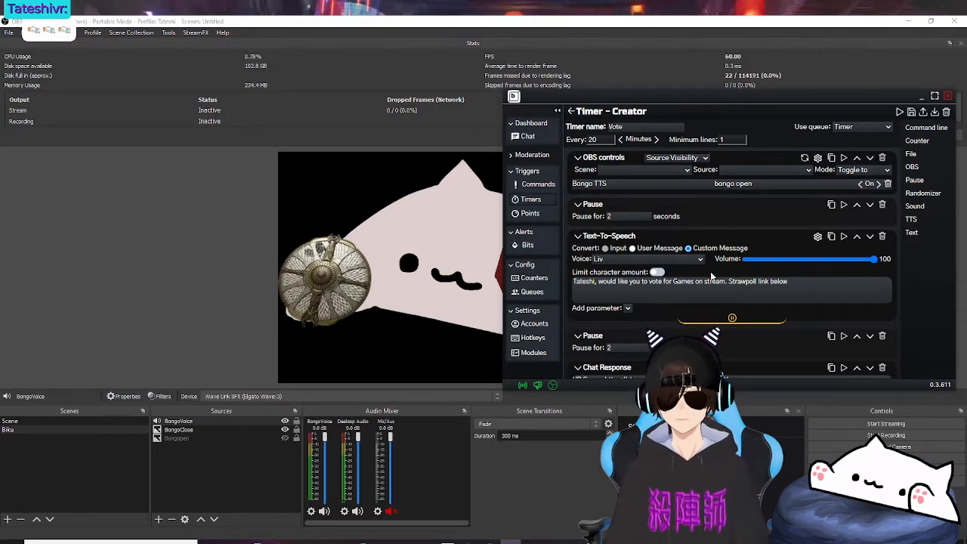
scroll(712, 249, "down", 3)
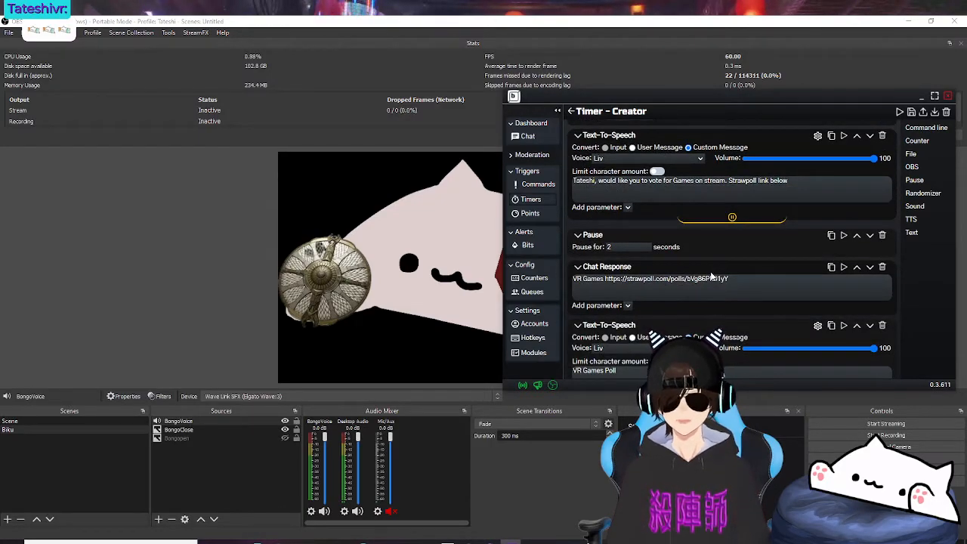
scroll(714, 265, "down", 2)
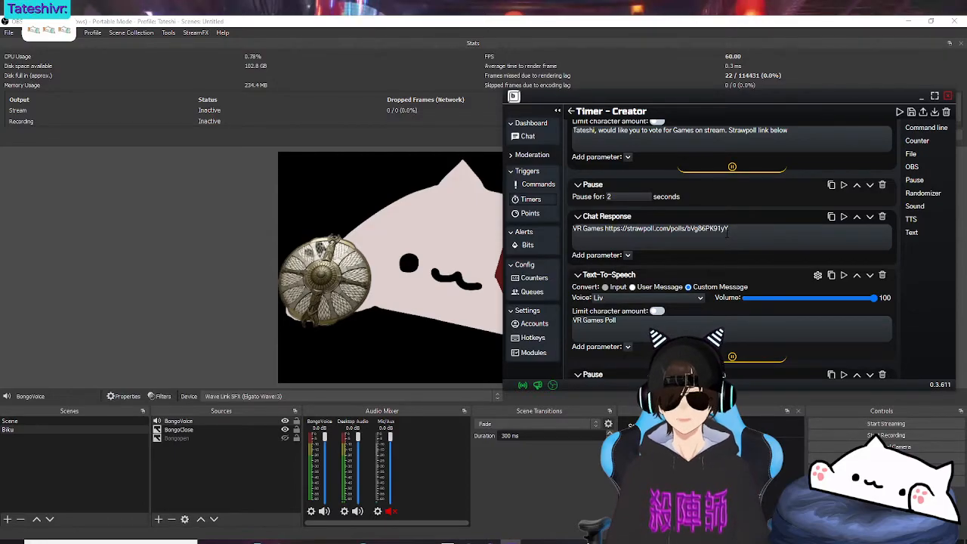
scroll(703, 265, "down", 2)
scroll(703, 267, "down", 2)
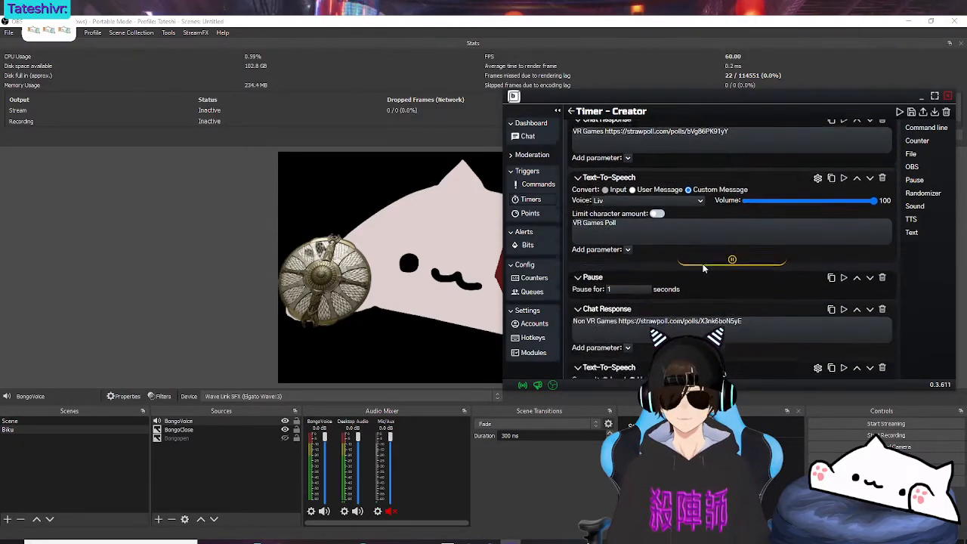
scroll(702, 274, "down", 2)
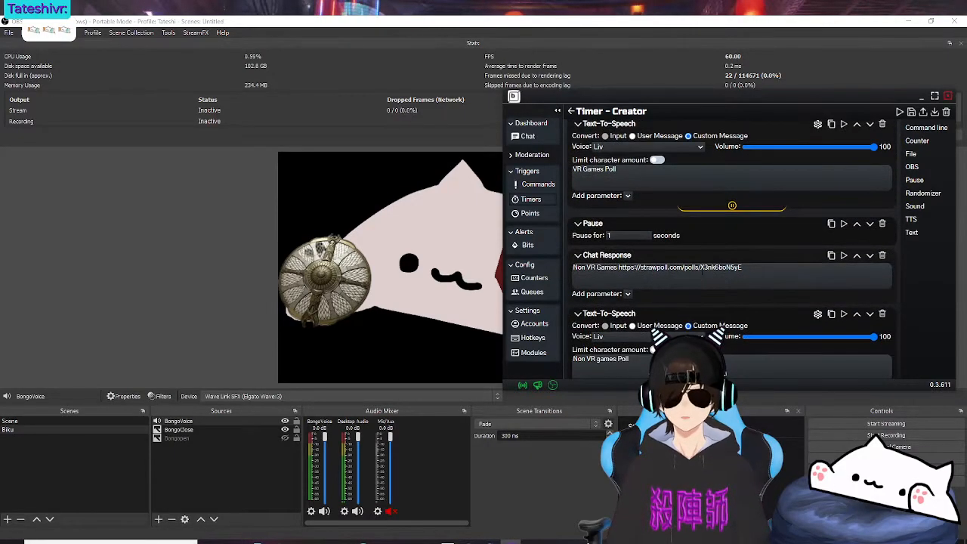
scroll(702, 274, "down", 2)
scroll(702, 257, "down", 1)
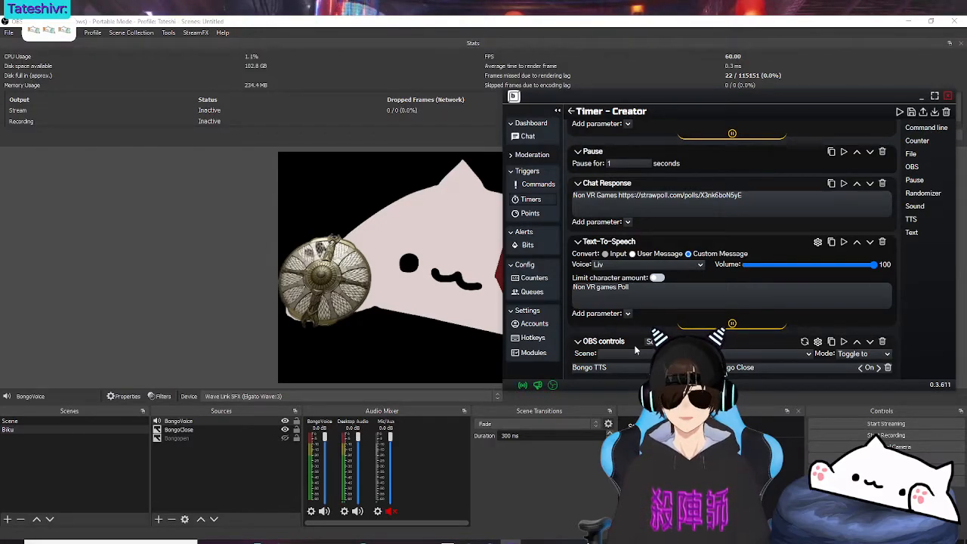
Run the Vote timer with the cat preview uncovered, and return to the timer list
scroll(652, 344, "up", 3)
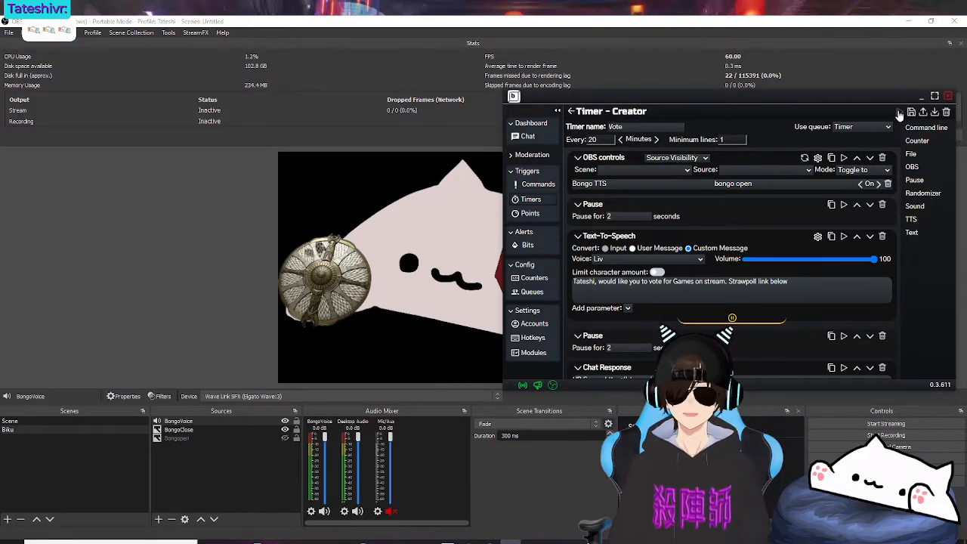
left_click_drag(763, 98, 843, 103)
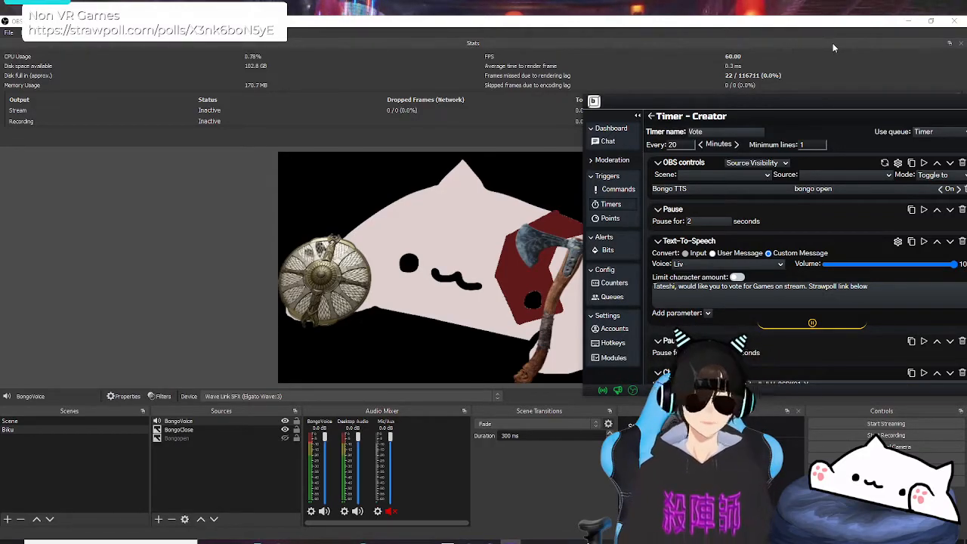
left_click_drag(768, 108, 565, 130)
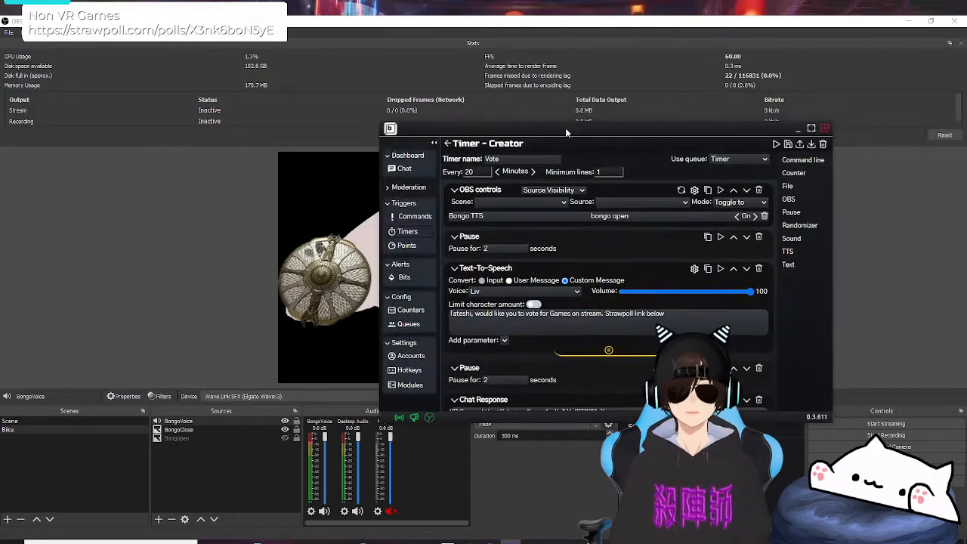
left_click(449, 149)
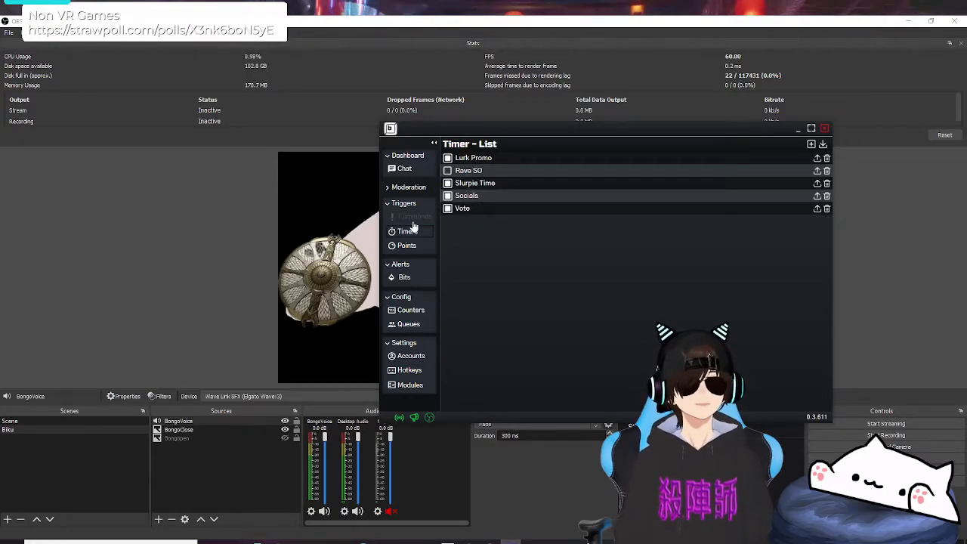
Open the I want Sushi redemption from the channel point list and check its queue options, keeping Points
left_click(408, 247)
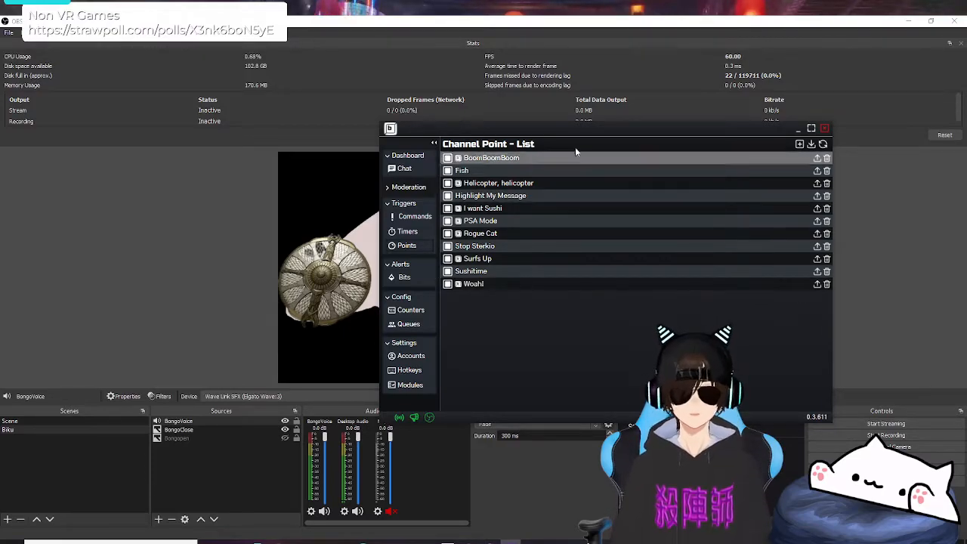
double_click(510, 208)
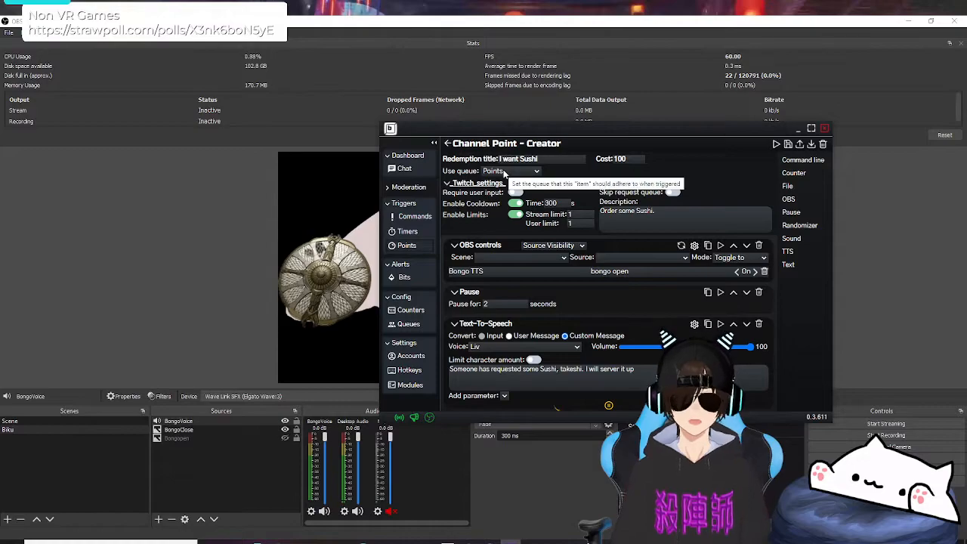
left_click(537, 173)
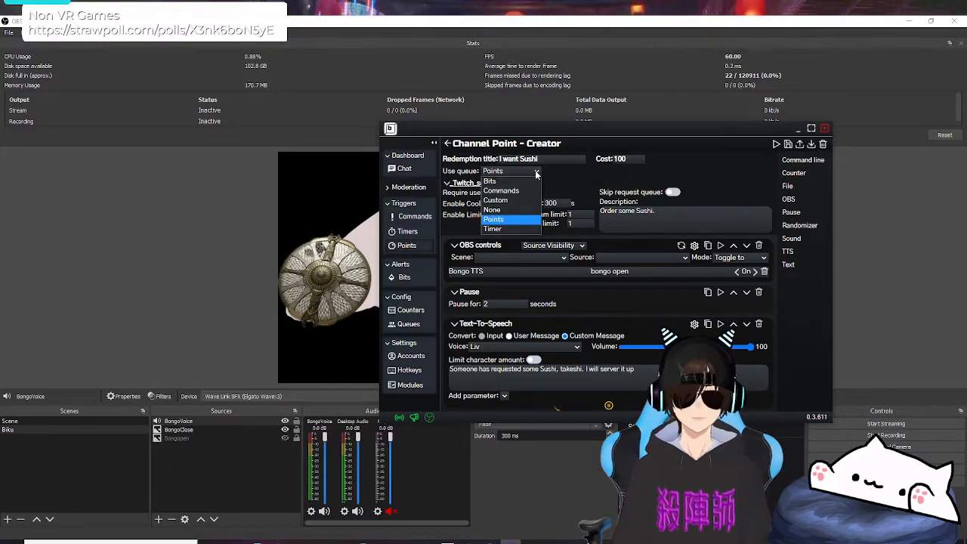
left_click(537, 174)
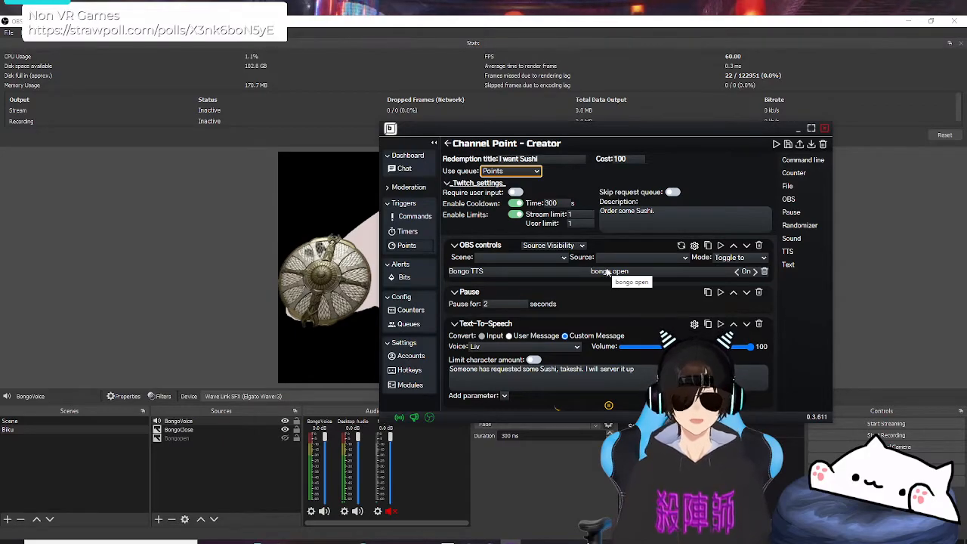
Review the I want Sushi redemption's actions, test it with the cat preview uncovered, and return to the channel point list
scroll(623, 299, "down", 3)
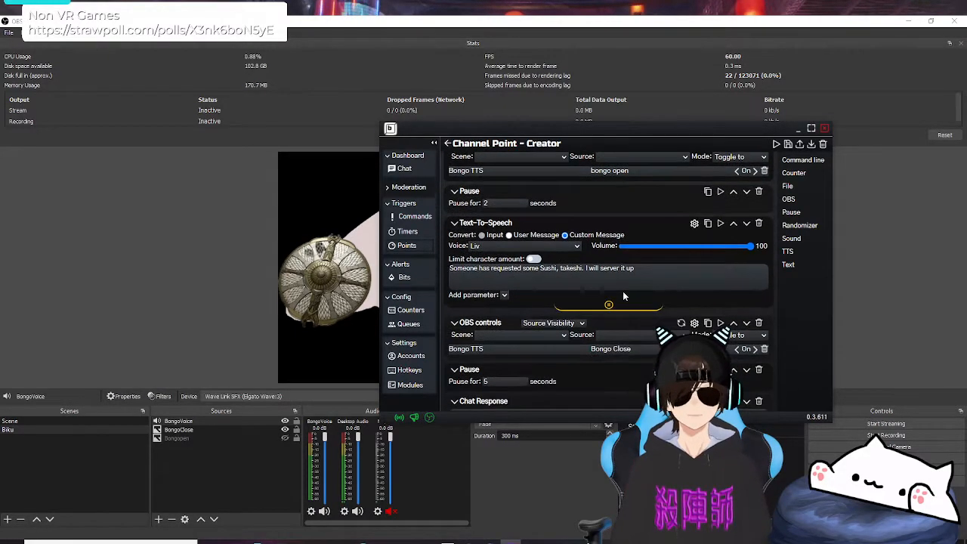
scroll(547, 297, "down", 1)
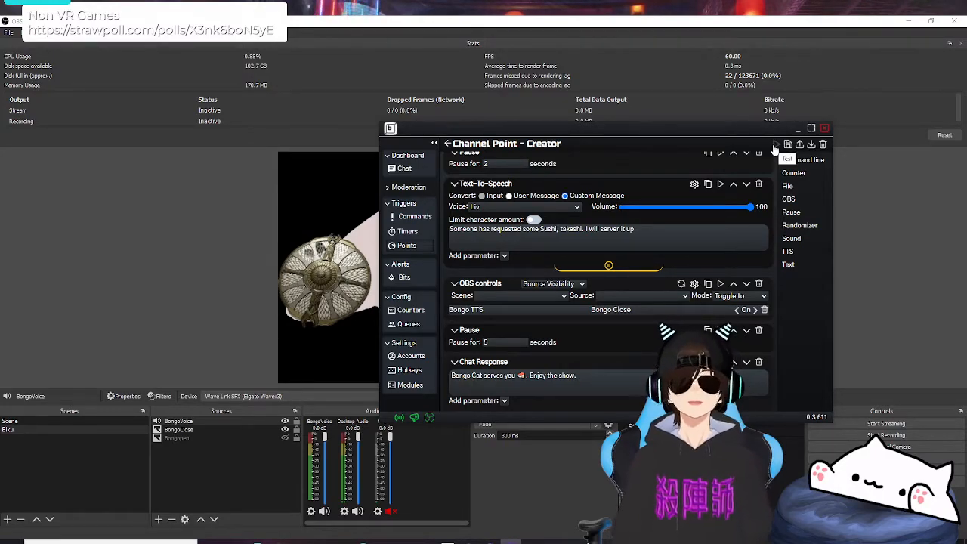
left_click_drag(720, 140, 932, 132)
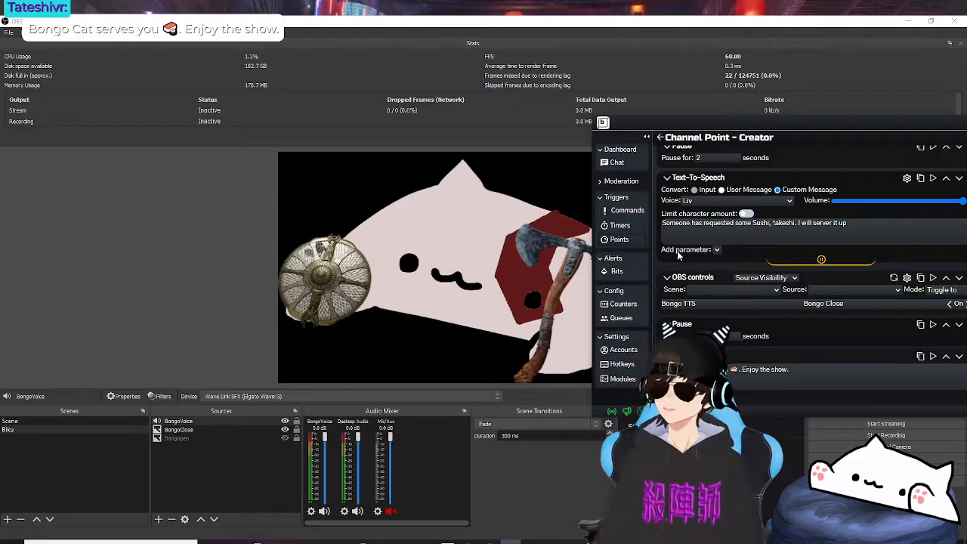
left_click_drag(808, 127, 703, 127)
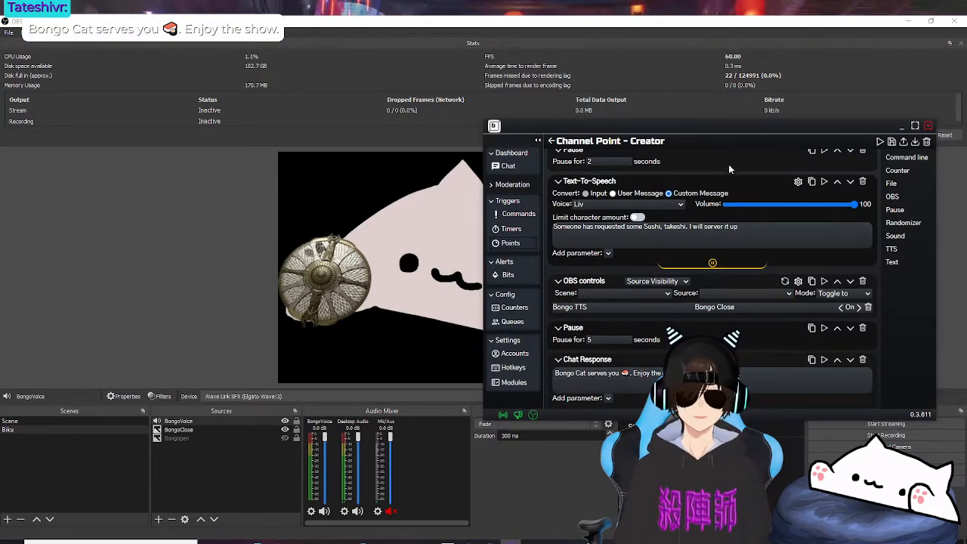
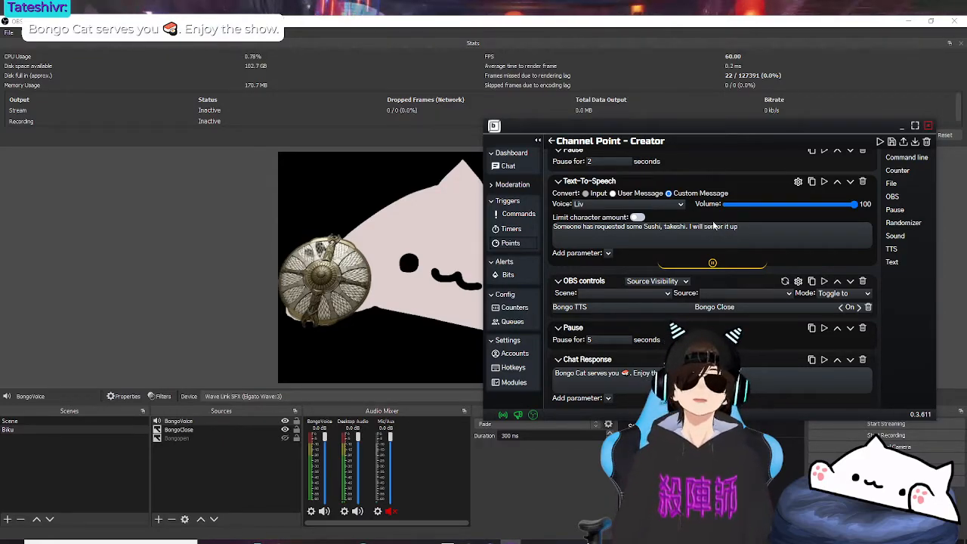
left_click(554, 141)
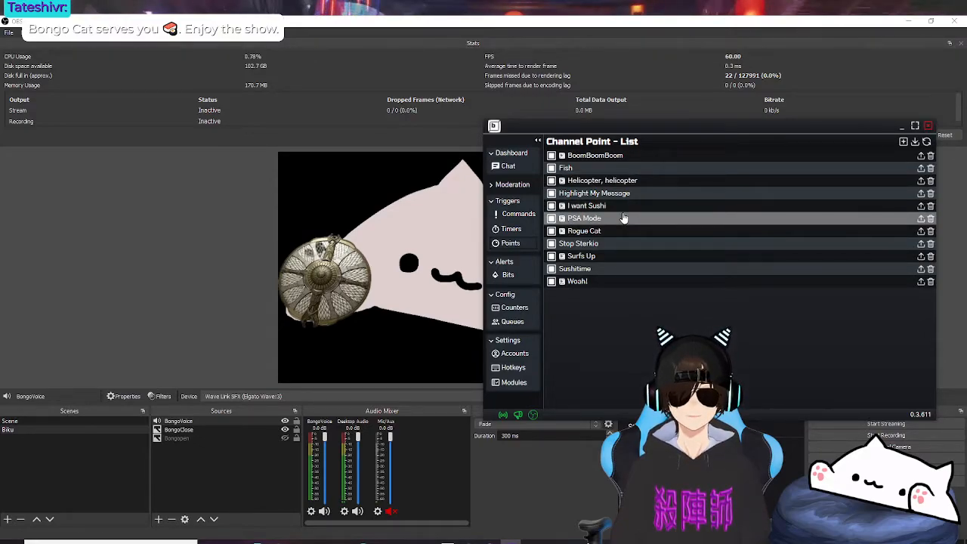
Open the Surfs Up redemption and reposition its window beside the cat preview
left_click(614, 258)
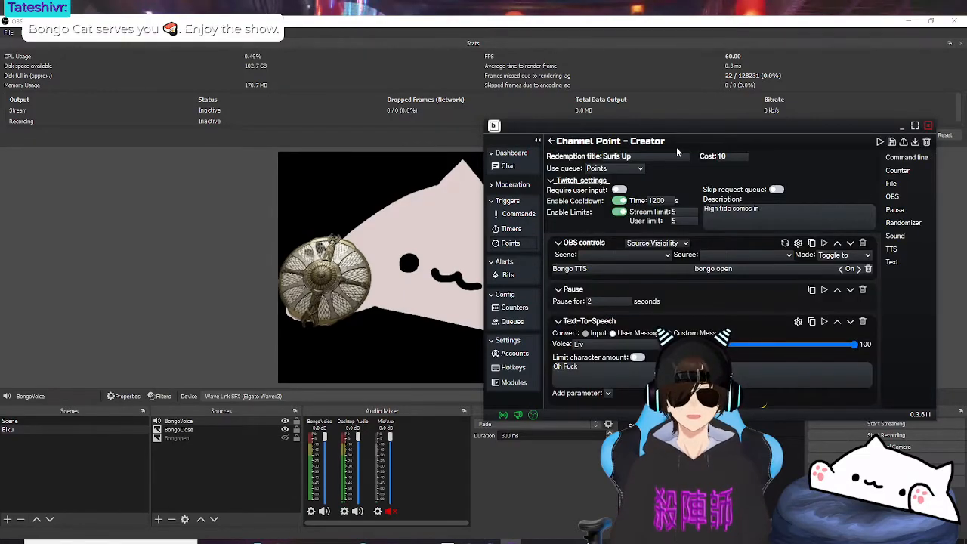
left_click_drag(723, 125, 786, 133)
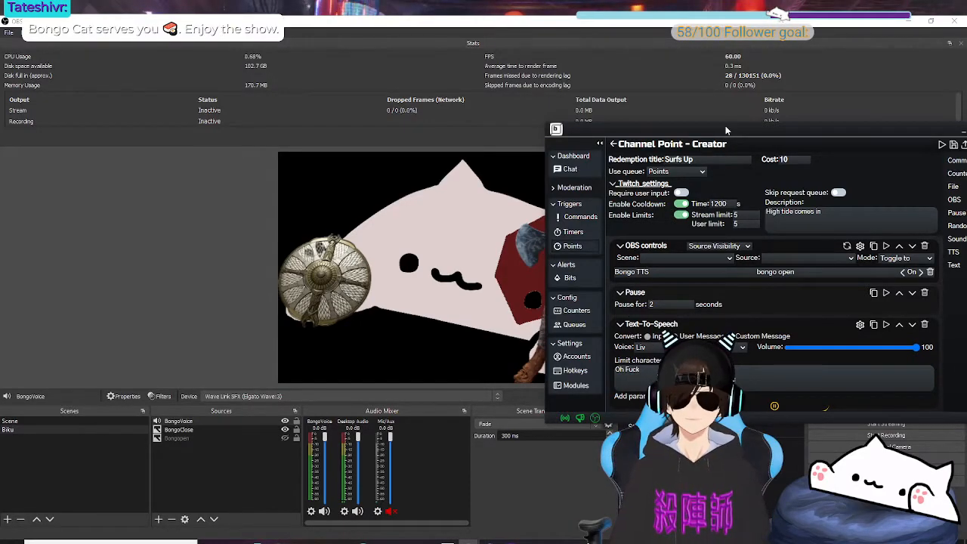
left_click_drag(725, 130, 638, 133)
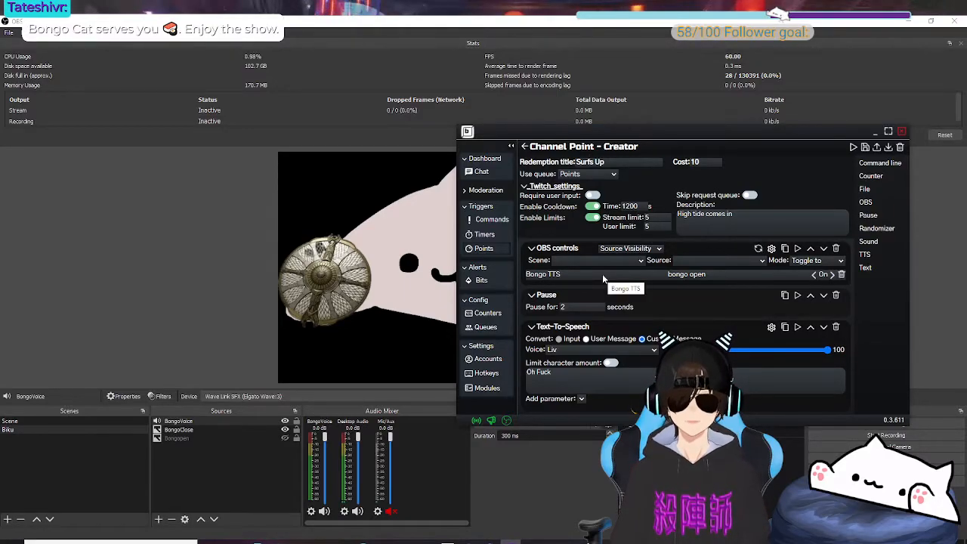
Examine the Surfs Up action sequence, from the first pause and speech through the alternating bongo open and Bongo Close toggles to the Surf sources
scroll(661, 284, "down", 2)
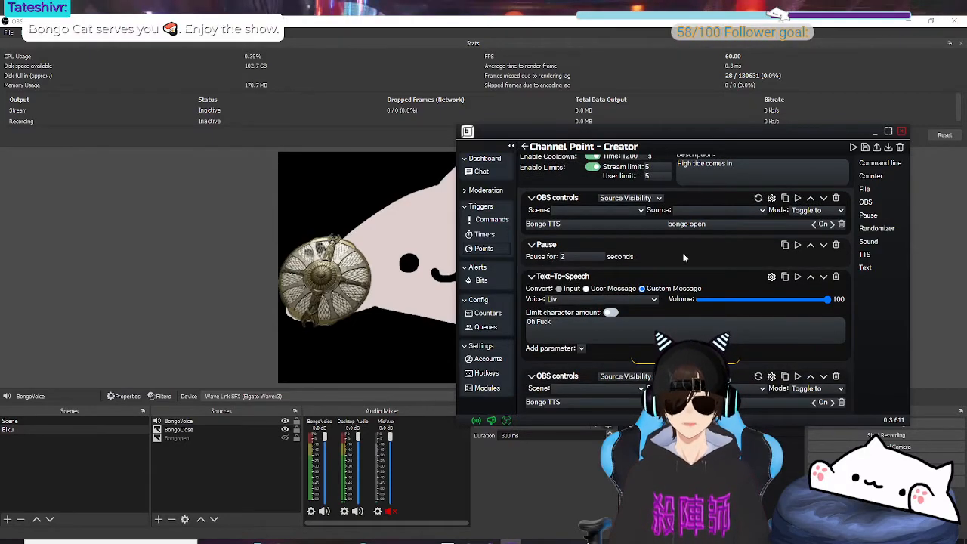
scroll(683, 258, "down", 2)
scroll(673, 268, "down", 2)
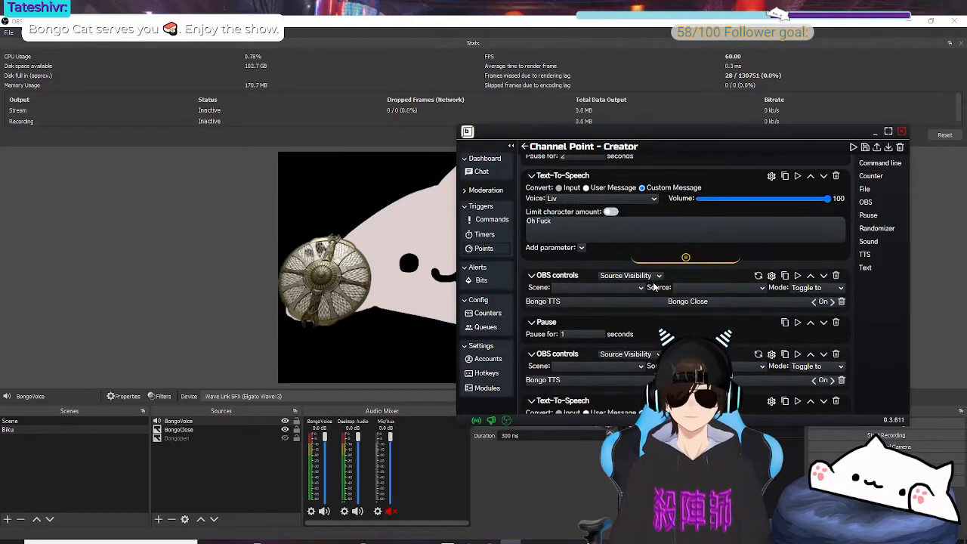
scroll(653, 283, "down", 2)
scroll(654, 282, "down", 2)
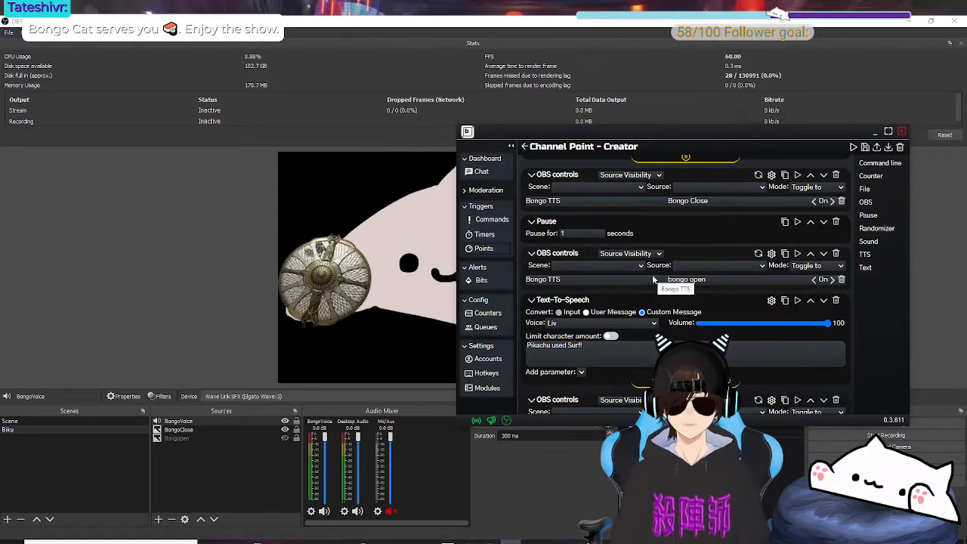
scroll(654, 282, "down", 2)
scroll(654, 286, "down", 2)
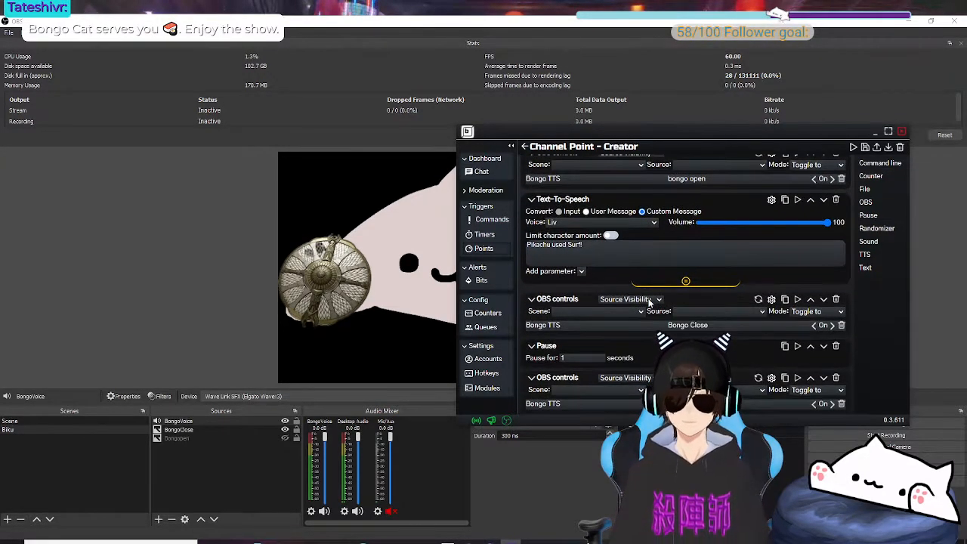
scroll(648, 308, "down", 2)
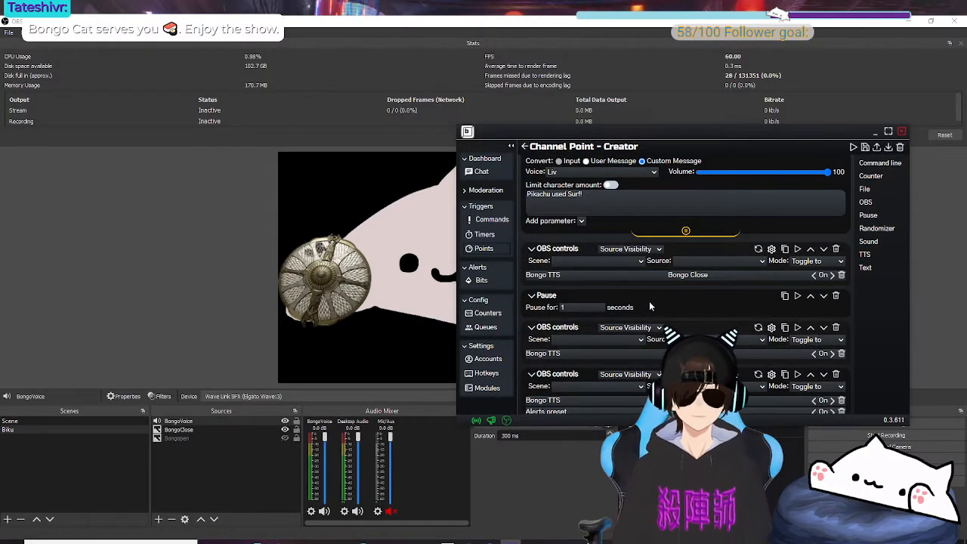
scroll(658, 310, "down", 2)
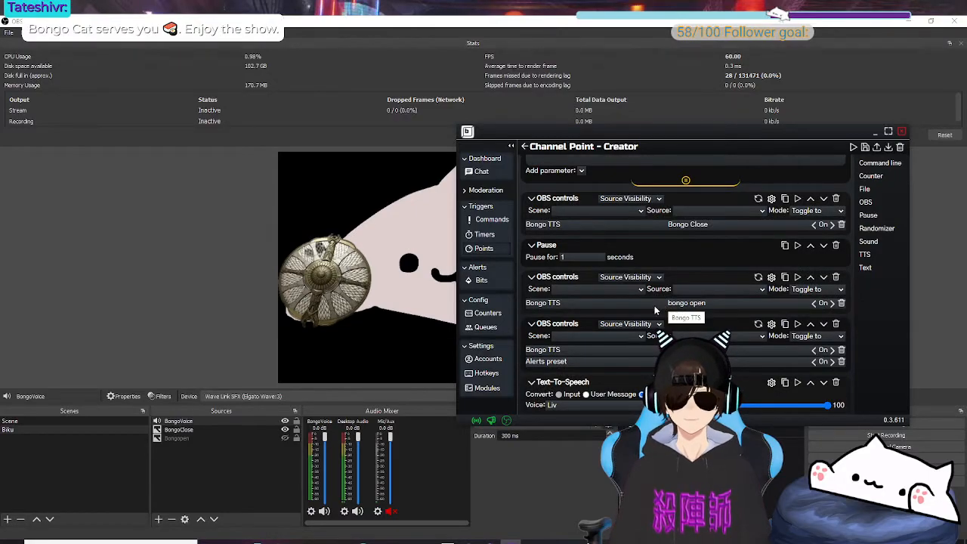
scroll(658, 312, "down", 2)
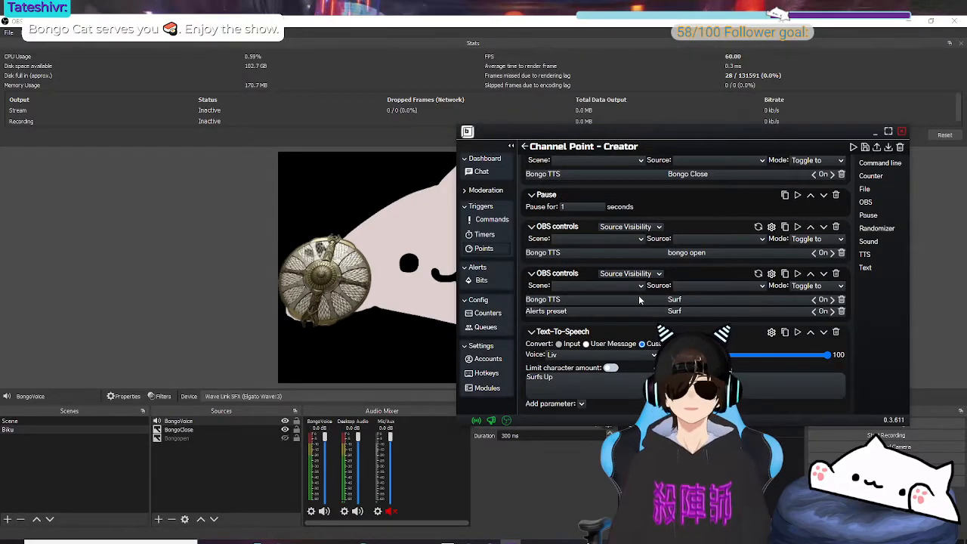
scroll(651, 293, "down", 1)
scroll(651, 289, "down", 2)
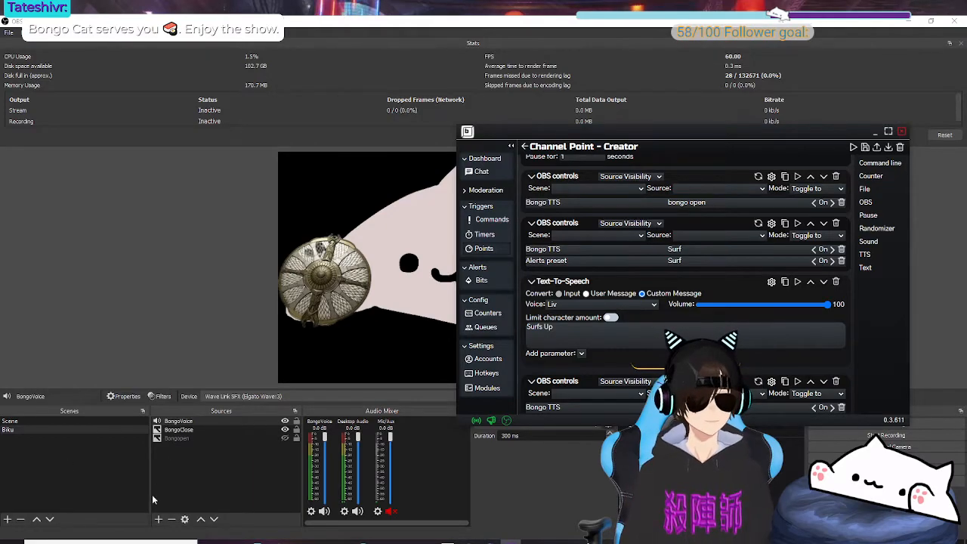
Create a new OBS scene named surf
left_click(7, 521)
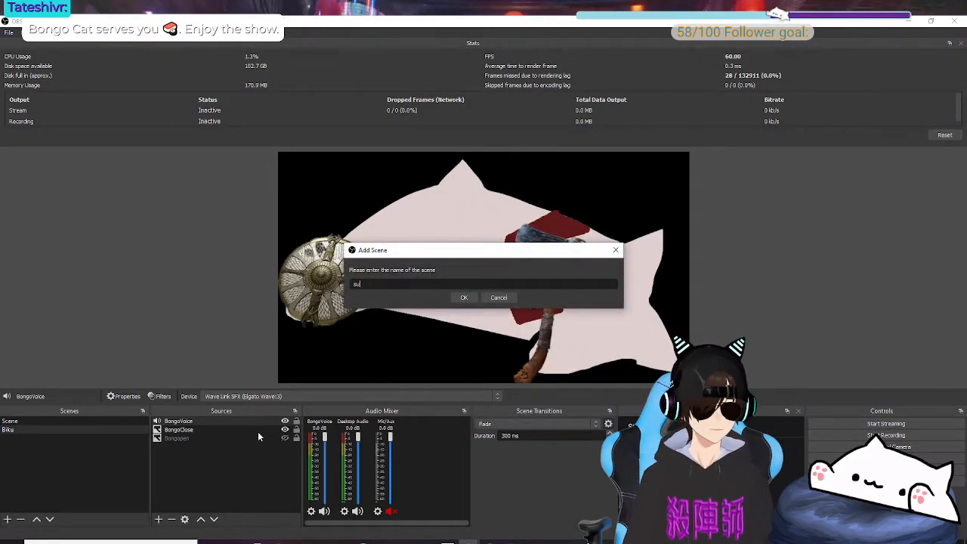
type("surf")
key("Return")
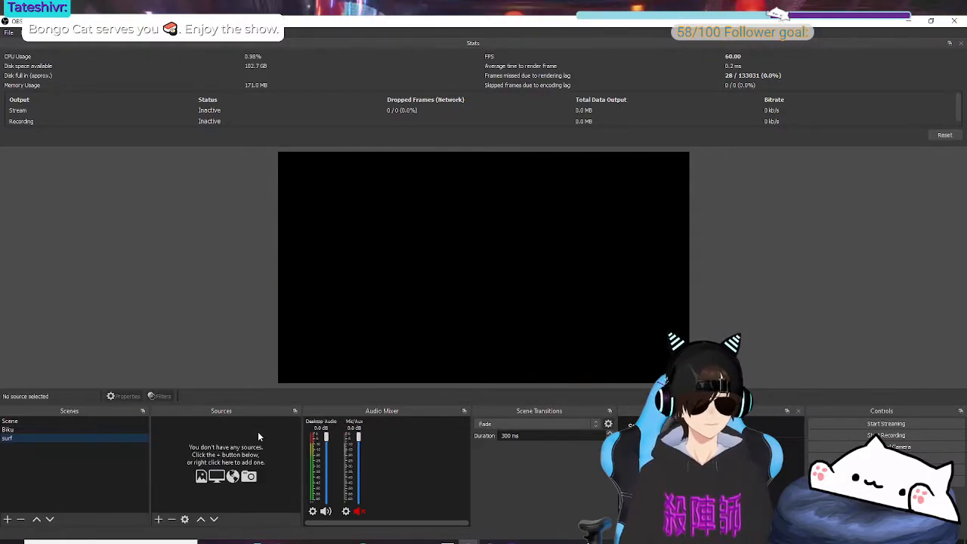
Add the existing Biku scene as a visible source in the surf scene
left_click(159, 520)
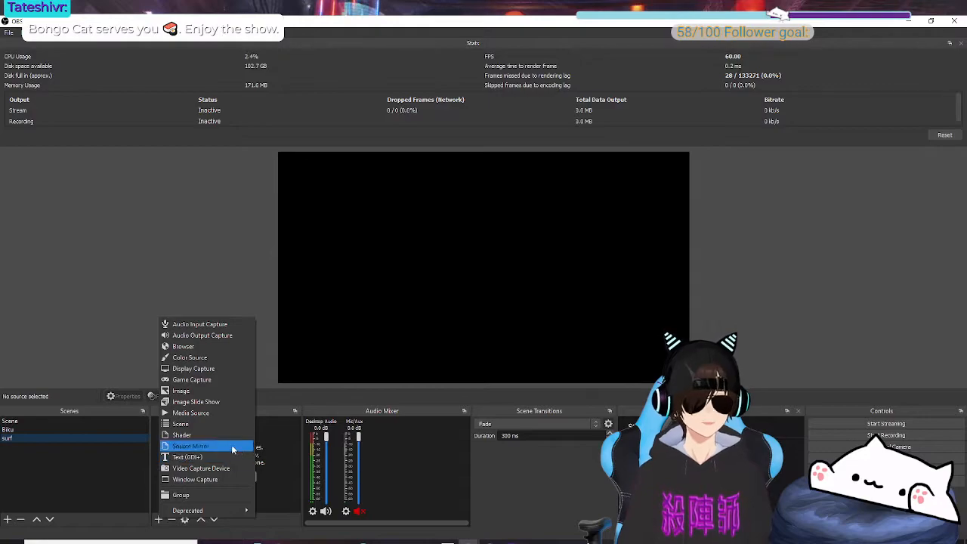
left_click(269, 440)
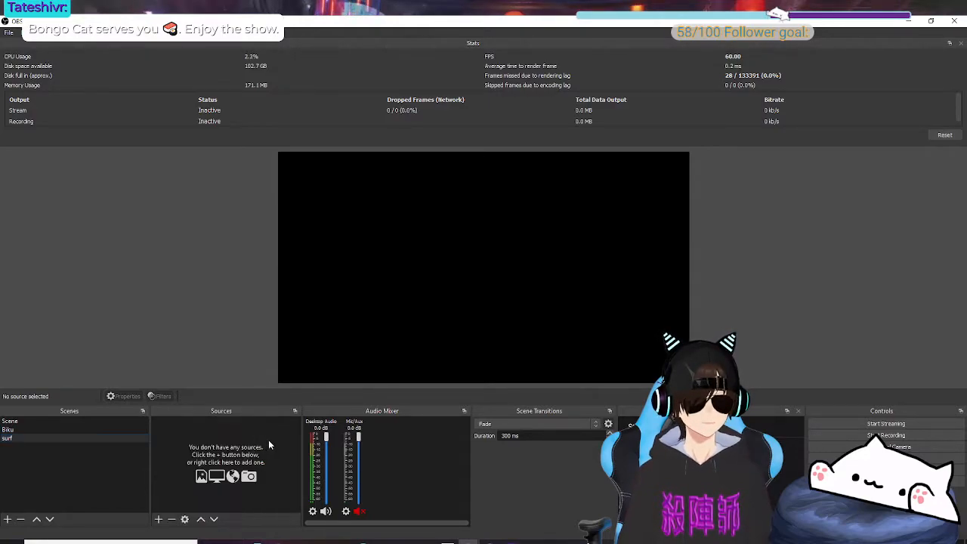
left_click(159, 519)
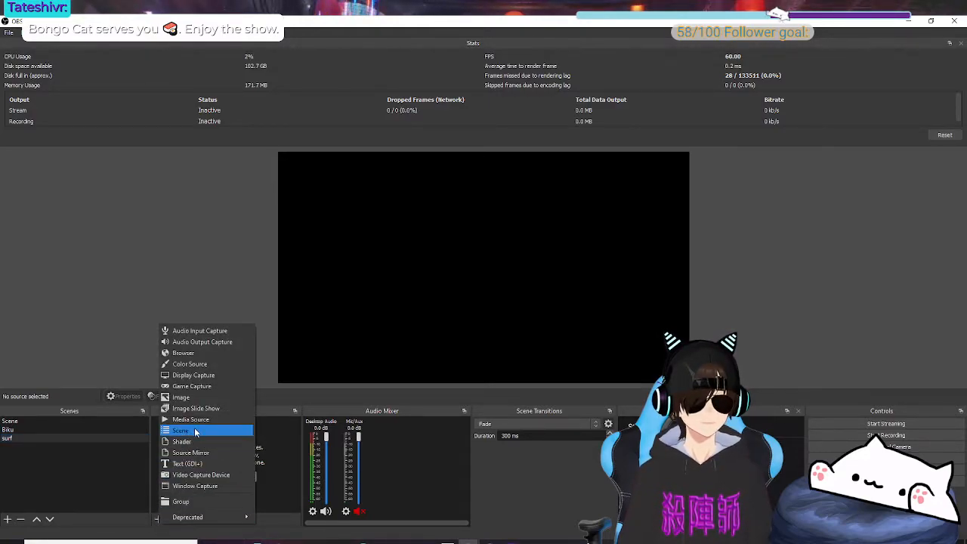
left_click(188, 429)
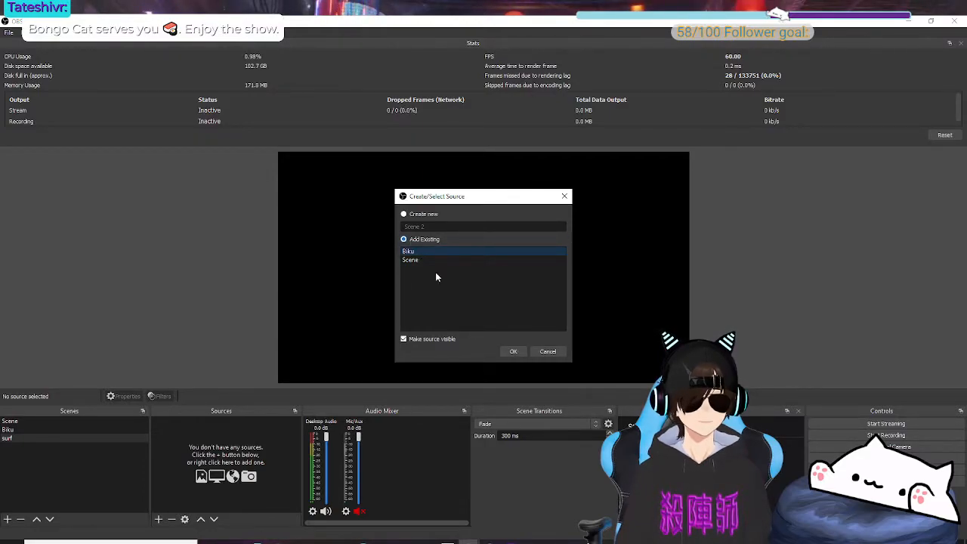
left_click(512, 352)
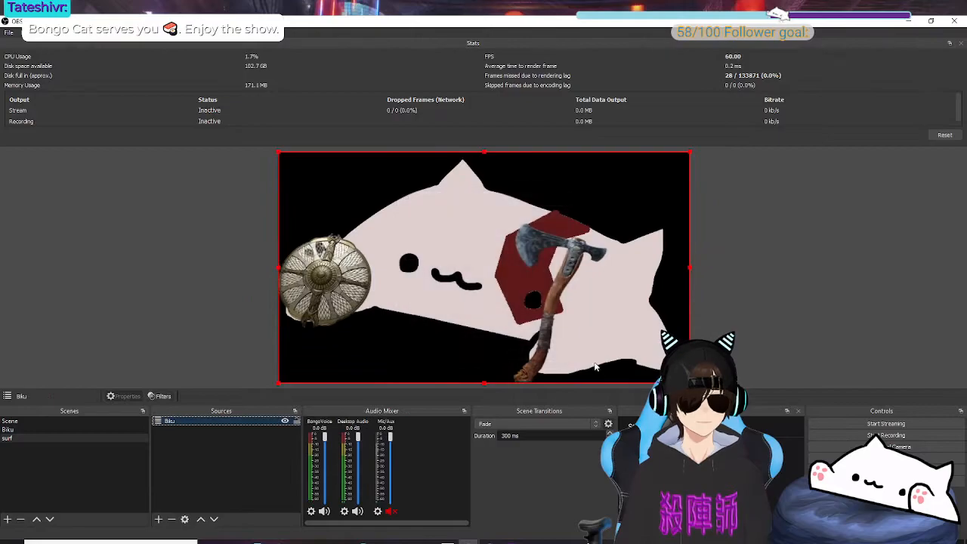
Rotate the nested Biku source 180 degrees in the surf scene
right_click(212, 420)
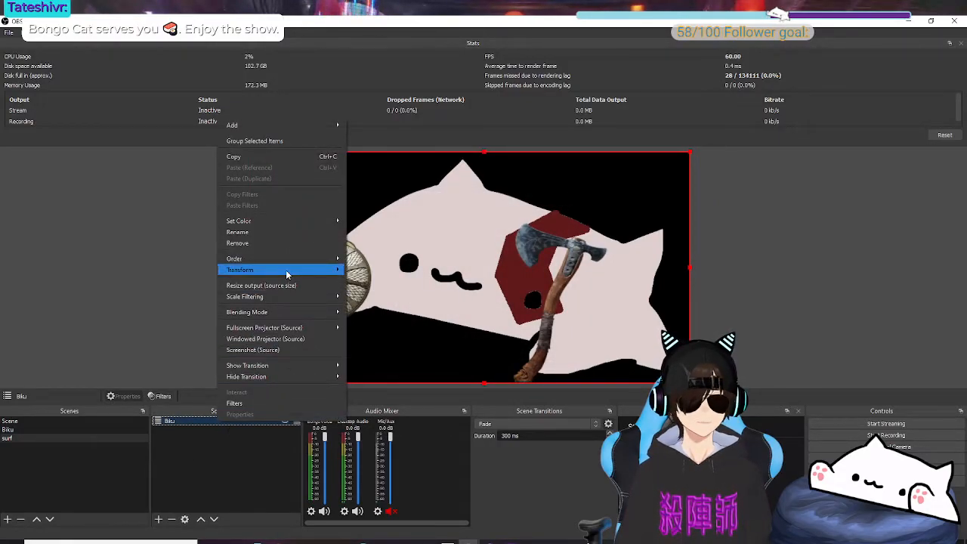
mouse_move(287, 270)
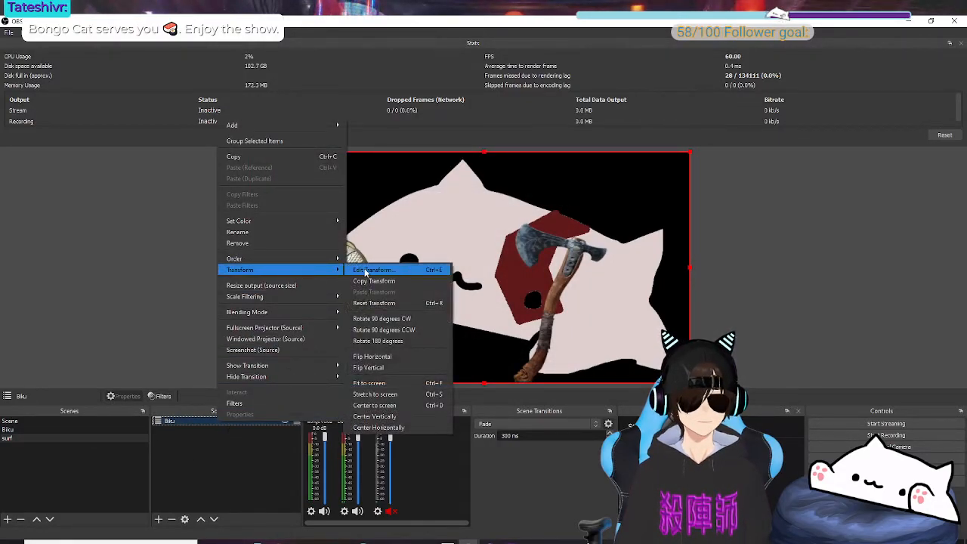
left_click(395, 343)
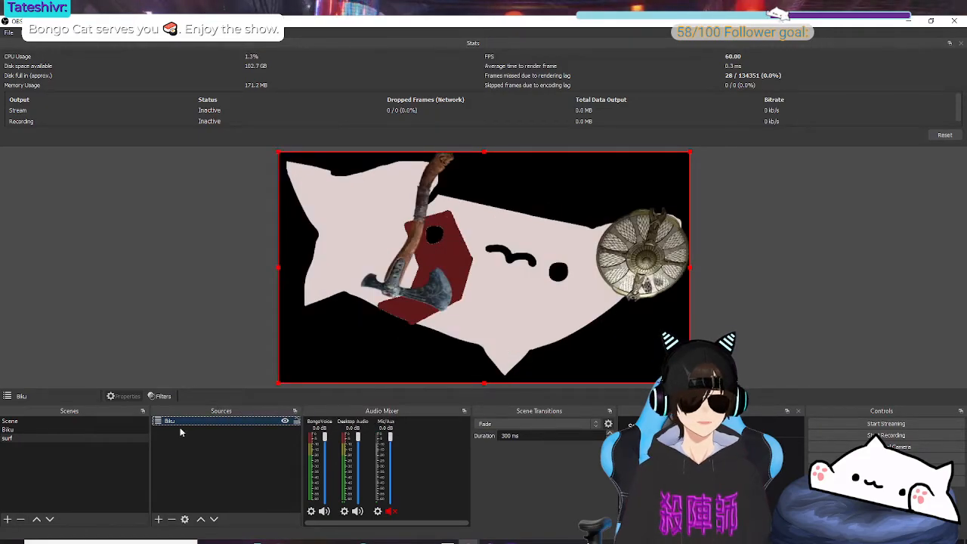
Switch to the Biku scene and try twice to add the existing surf scene as a source there
left_click(7, 429)
right_click(192, 490)
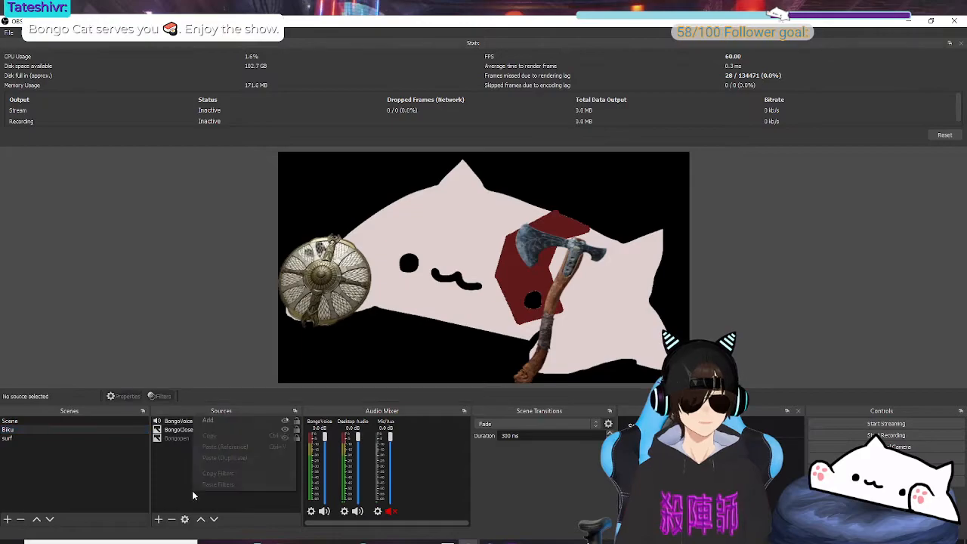
mouse_move(255, 423)
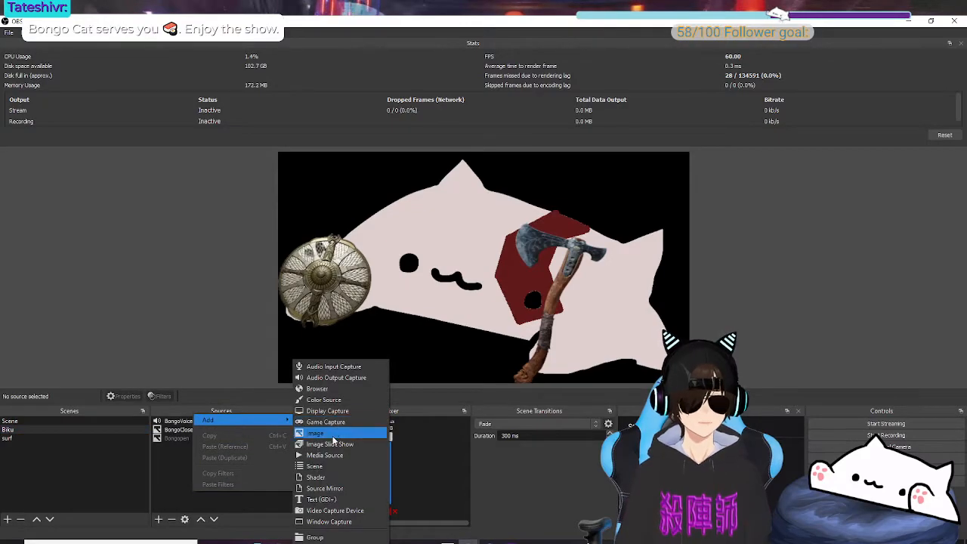
left_click(326, 467)
left_click(410, 260)
left_click(520, 351)
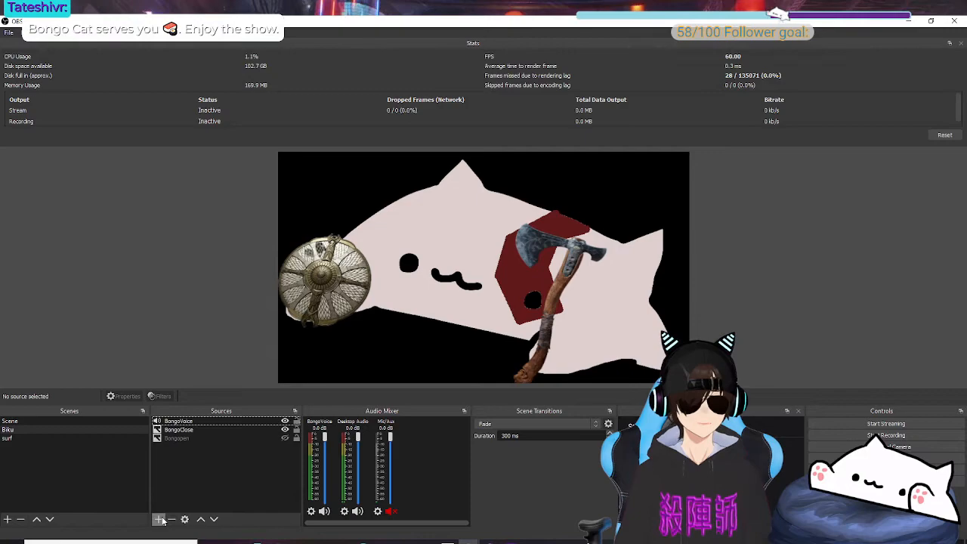
left_click(159, 519)
left_click(202, 425)
left_click(407, 262)
left_click(513, 351)
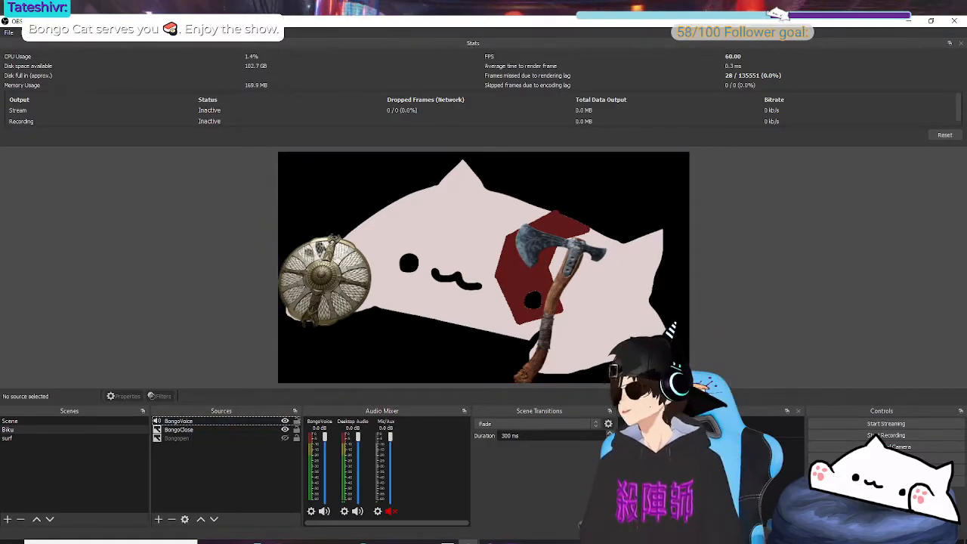
Bring up the other OBS window in studio mode and examine the sources of its Bongo TTS scene
left_click_drag(966, 104, 529, 3)
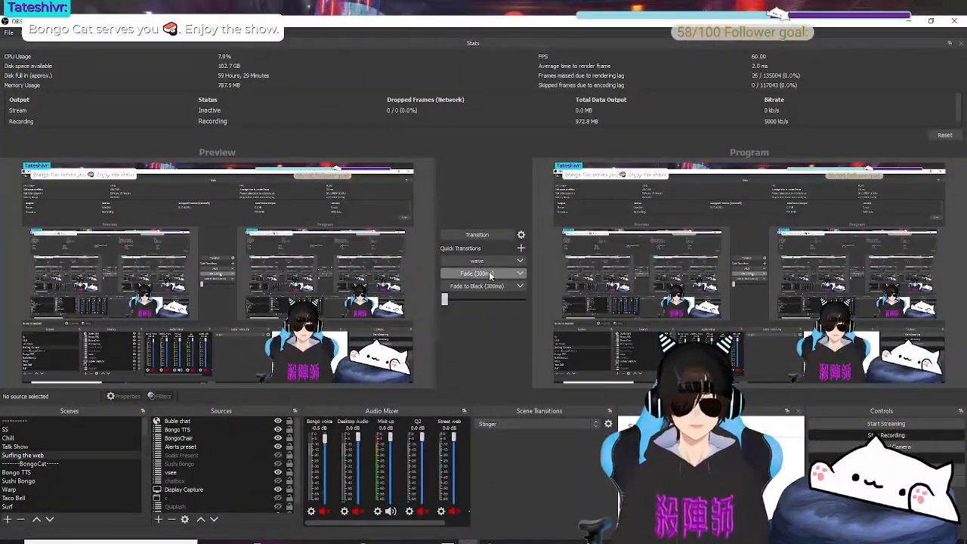
left_click(37, 472)
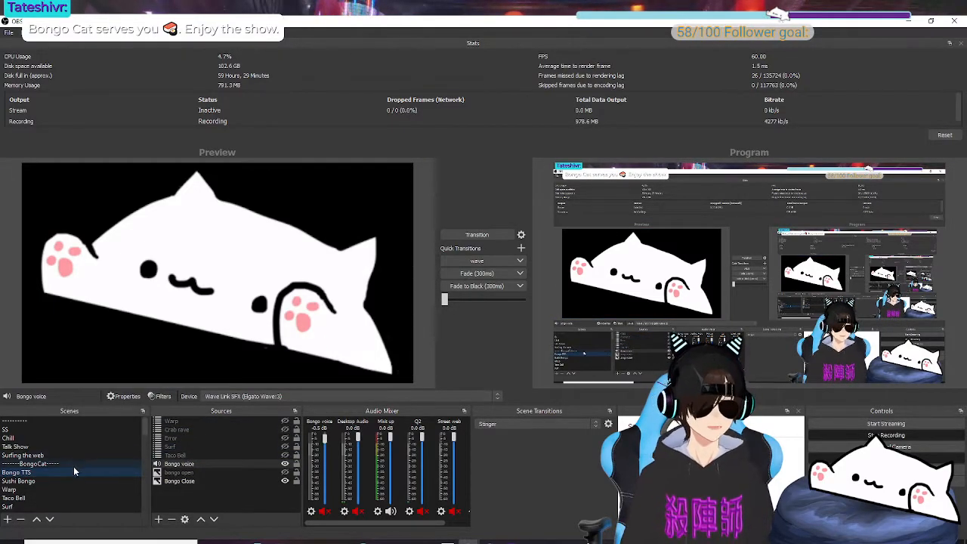
scroll(61, 493, "down", 1)
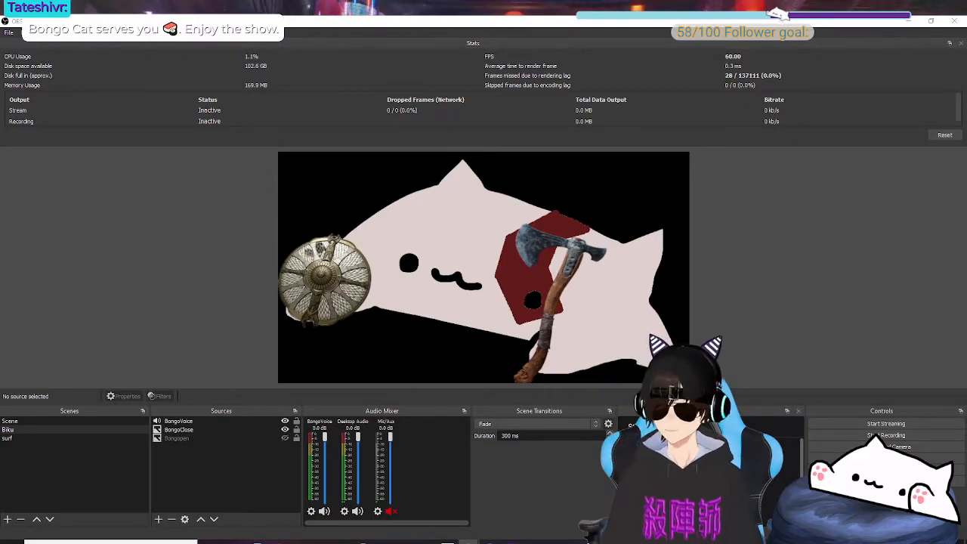
Switch to Bikubot and review the Surfs Up redemption's source visibility, text-to-speech and pause actions
left_click(511, 542)
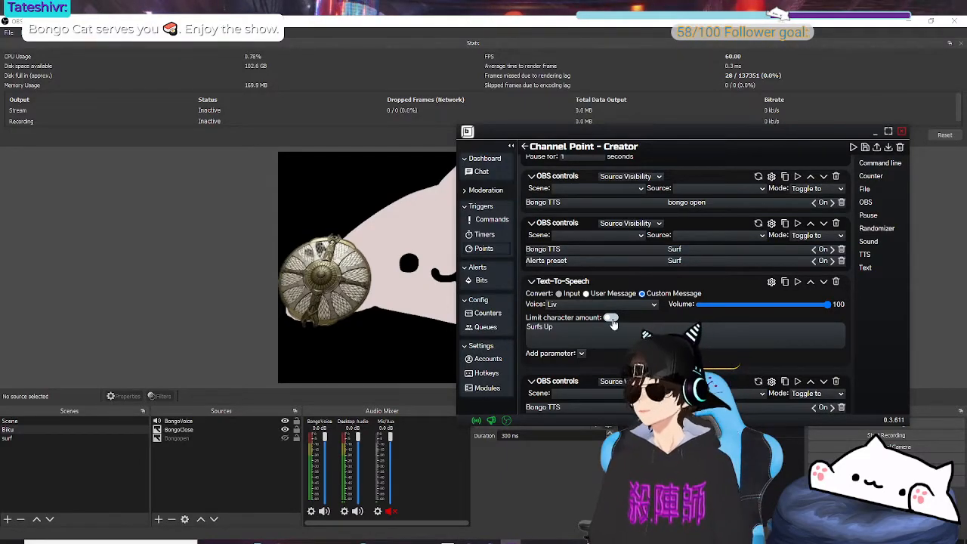
scroll(621, 318, "down", 2)
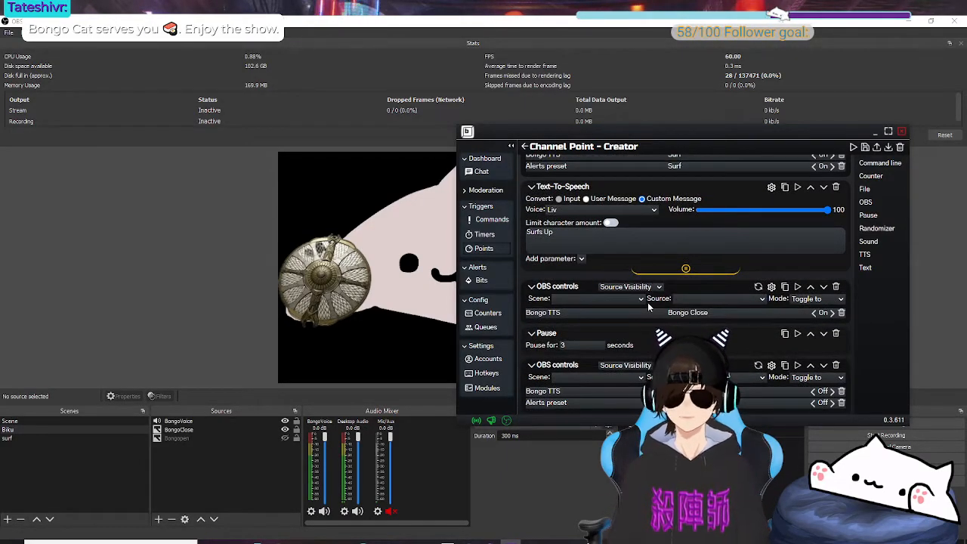
scroll(686, 283, "up", 2)
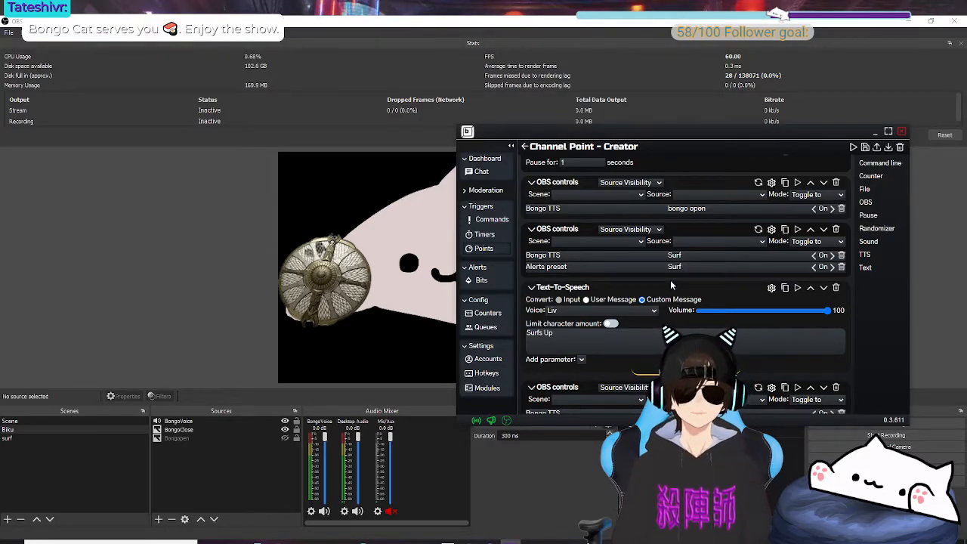
scroll(671, 284, "down", 1)
scroll(670, 280, "down", 1)
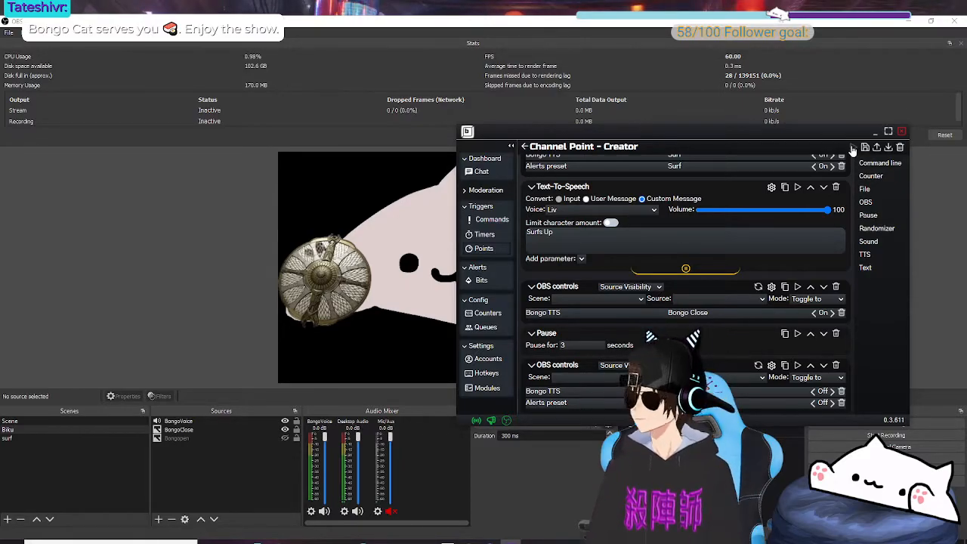
left_click_drag(675, 133, 781, 149)
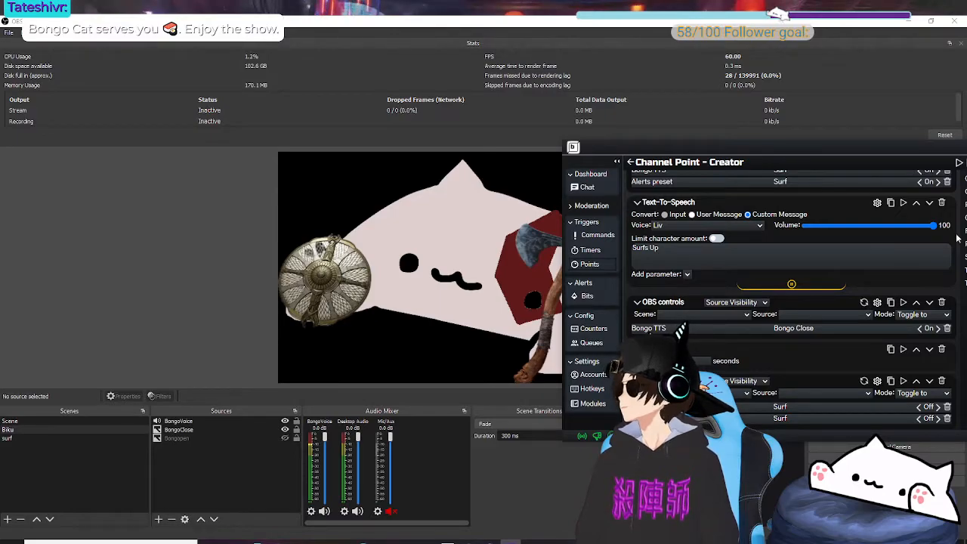
left_click_drag(966, 143, 723, 155)
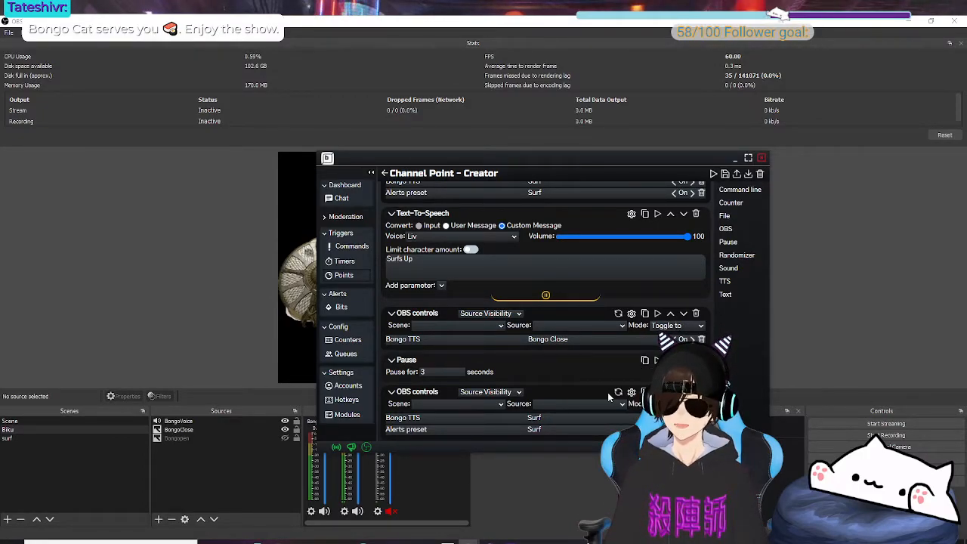
scroll(614, 392, "up", 2)
scroll(612, 387, "down", 2)
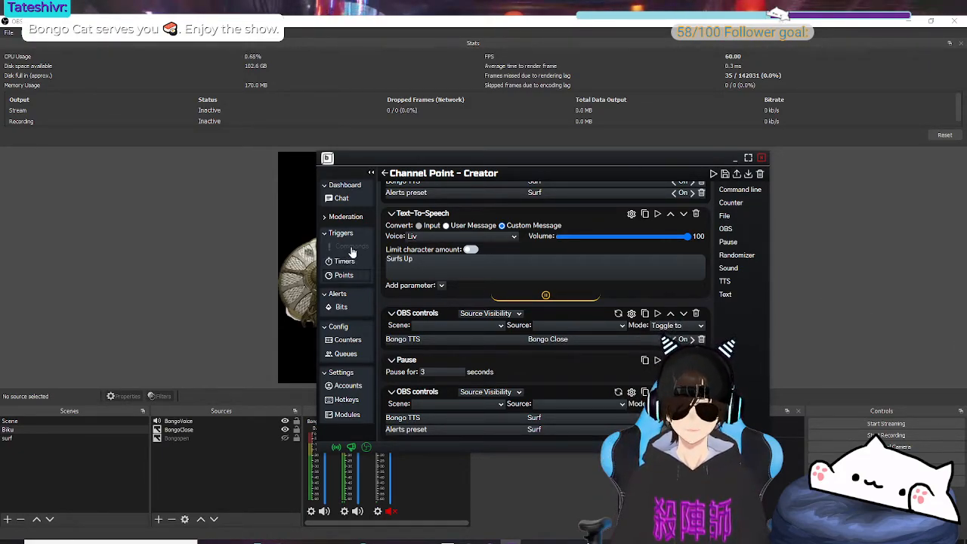
Open the Rogue Cat channel point redemption and review its settings and its source visibility, text-to-speech, pause and sound actions
left_click(387, 174)
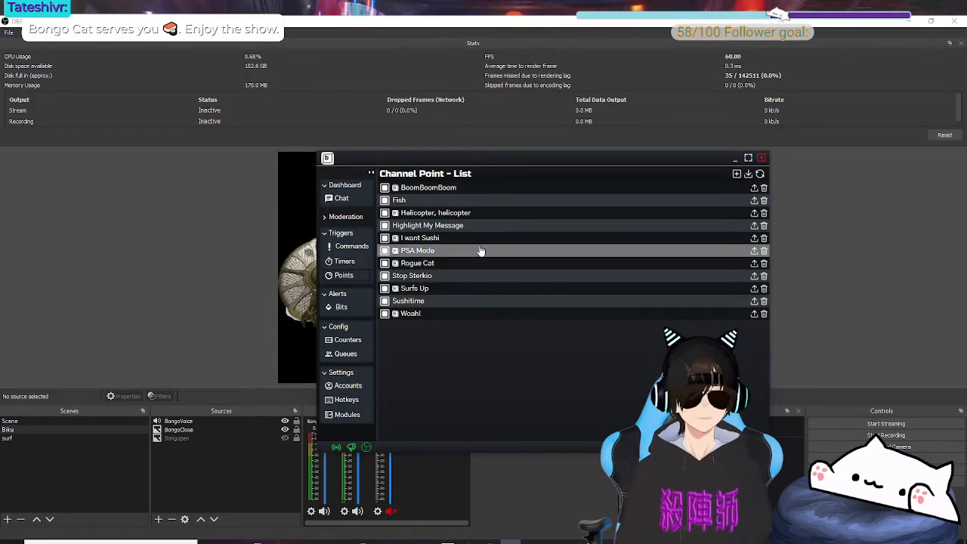
left_click(450, 263)
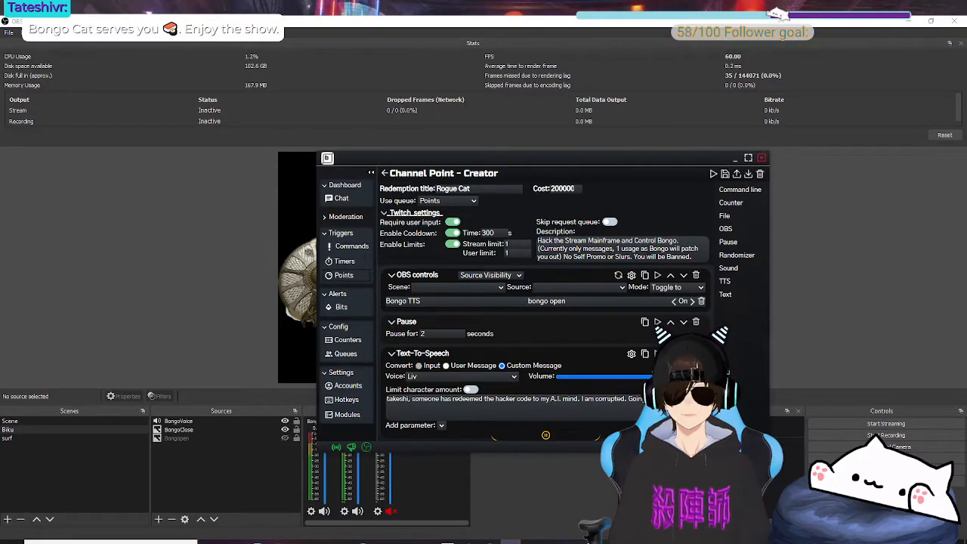
scroll(574, 305, "down", 1)
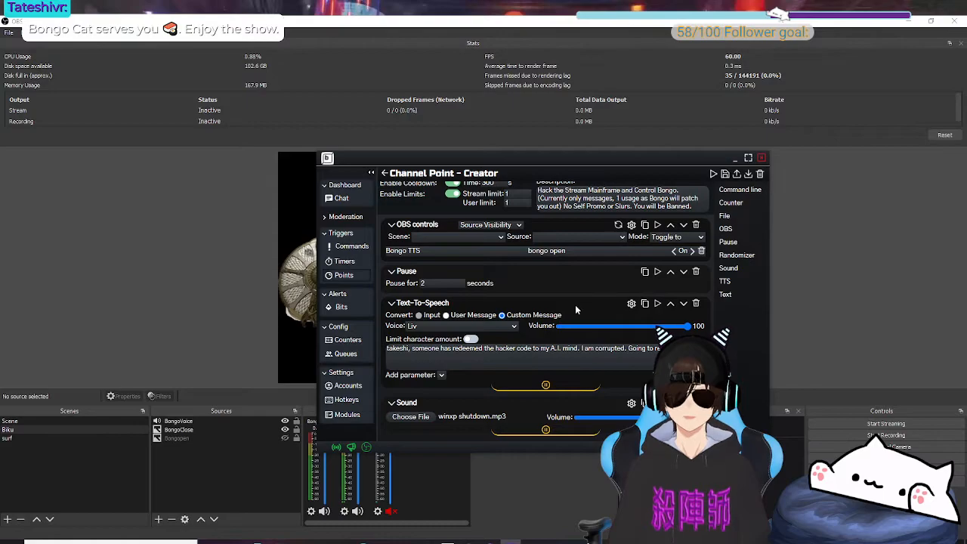
scroll(500, 316, "down", 2)
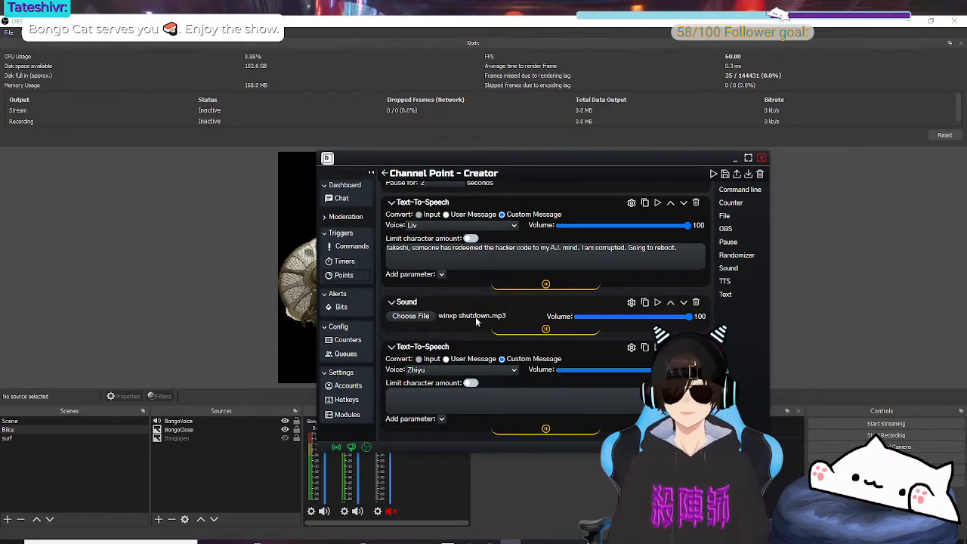
scroll(483, 309, "down", 2)
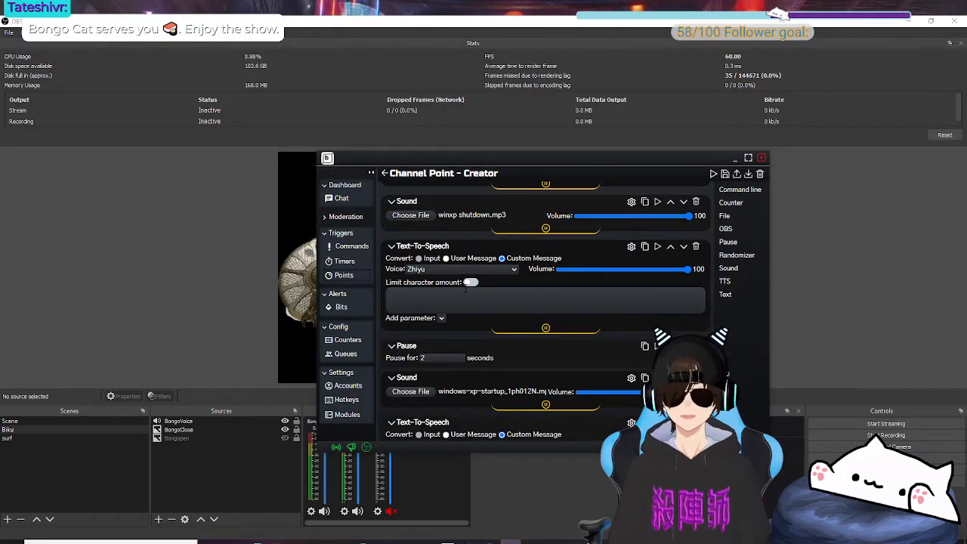
scroll(465, 288, "down", 1)
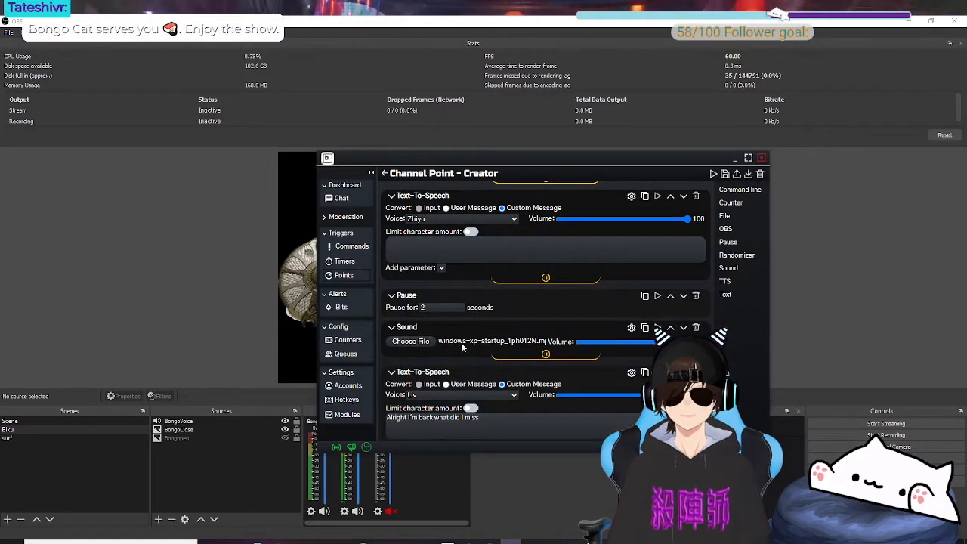
scroll(463, 347, "up", 8)
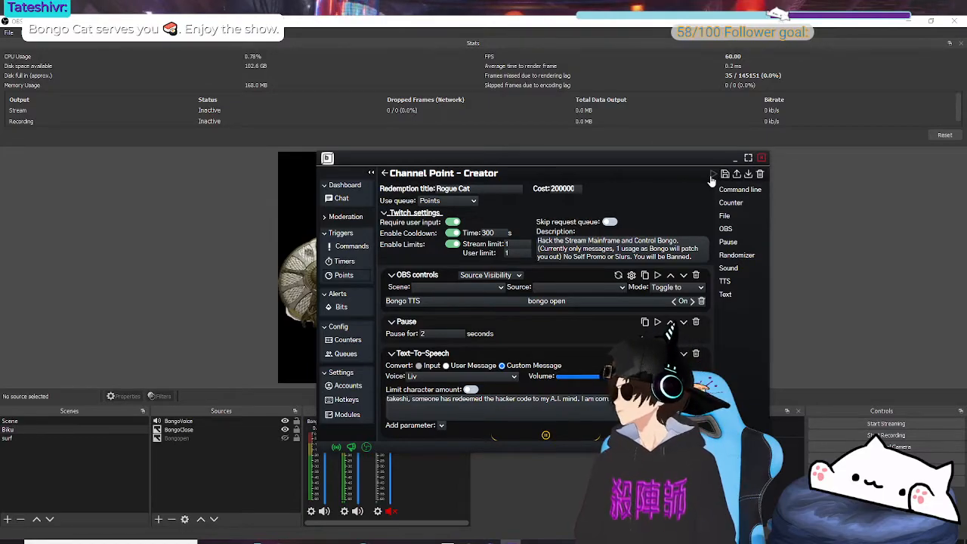
Reposition the Bikubot window and go through the Rogue Cat shutdown and startup sequence of sounds and spoken messages again
left_click_drag(592, 158, 681, 150)
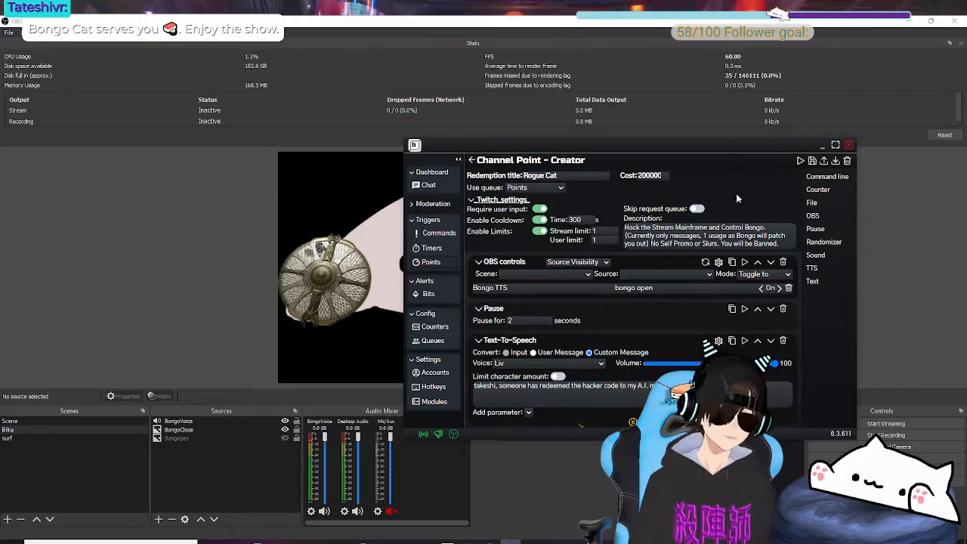
scroll(736, 186, "down", 1)
scroll(649, 278, "down", 5)
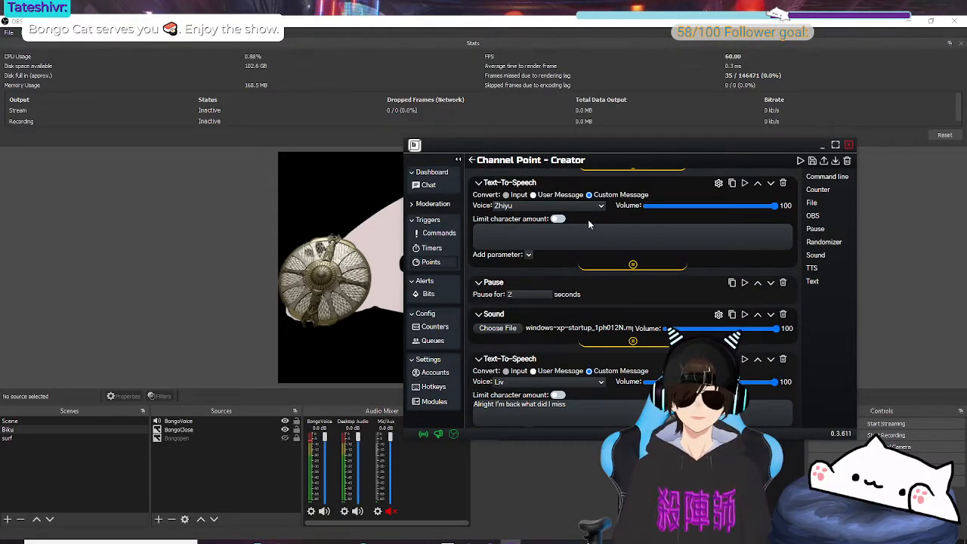
scroll(574, 249, "down", 1)
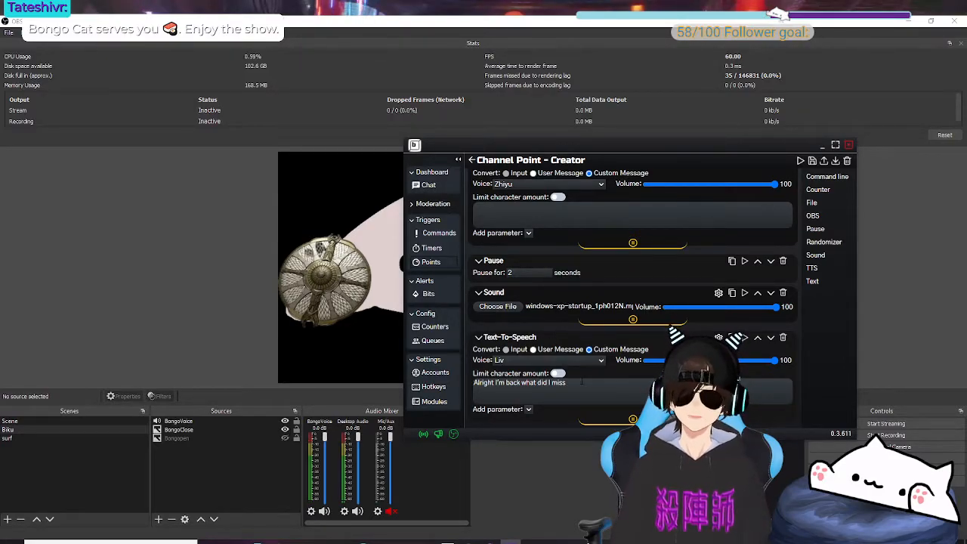
scroll(679, 281, "down", 5)
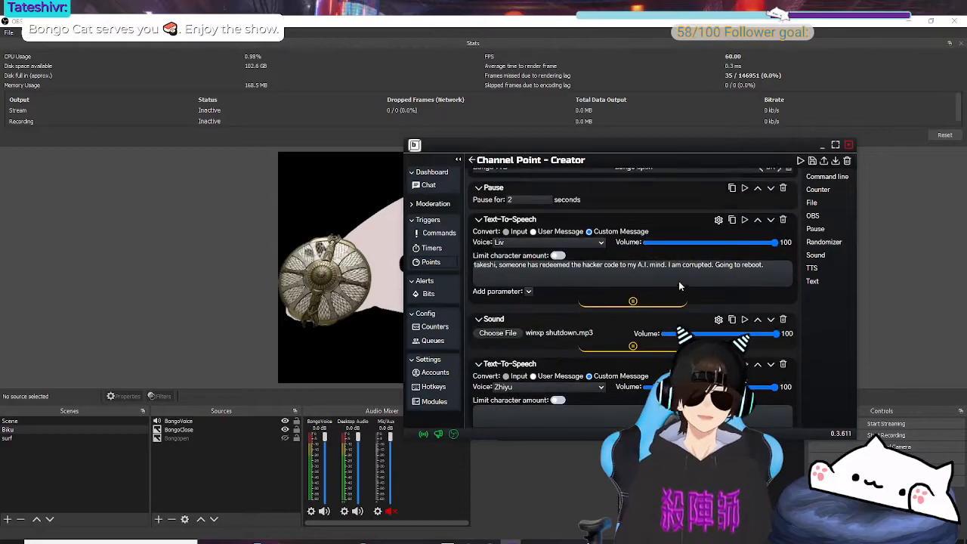
scroll(682, 285, "up", 3)
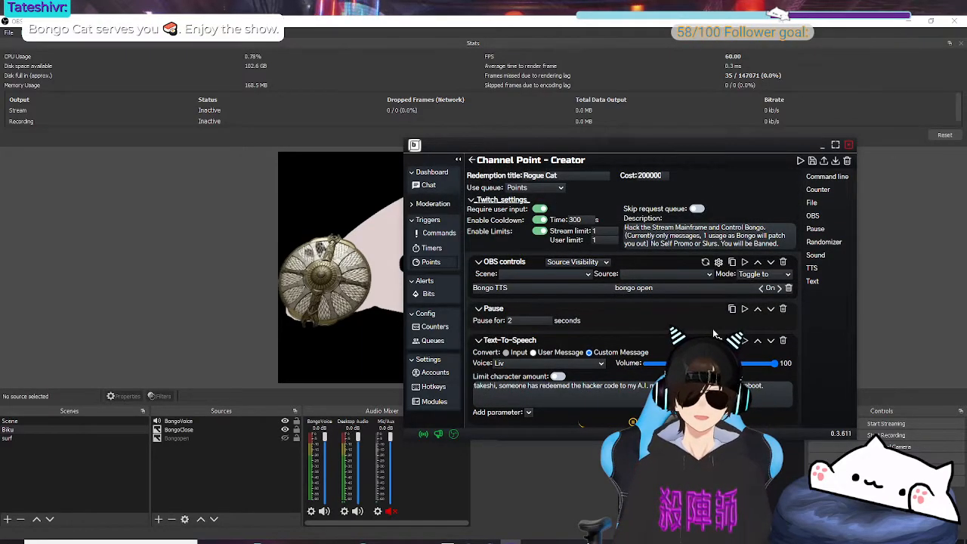